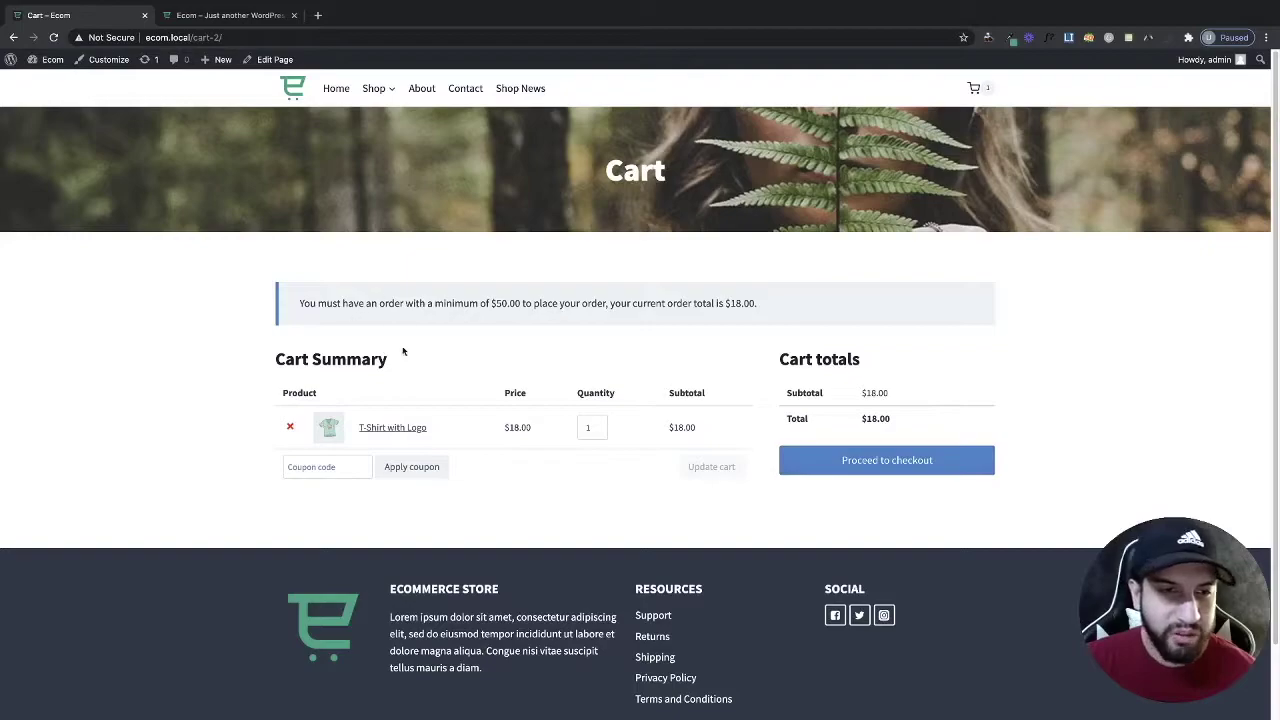
Highlight the $50.00 minimum in the cart notice, then try checking out the $18.00 cart.
{"action": "scroll", "coordinate": [600, 420], "scroll_direction": "down", "scroll_amount": 2}
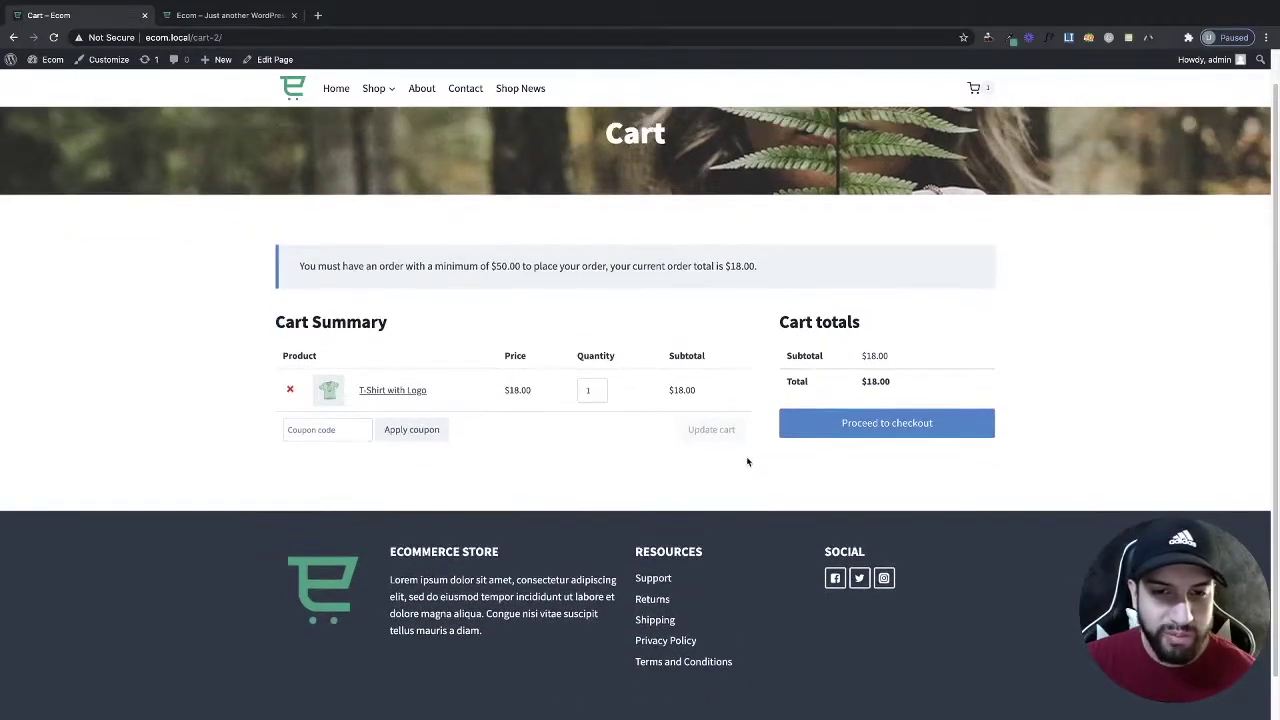
{"action": "scroll", "coordinate": [747, 462], "scroll_direction": "up", "scroll_amount": 1}
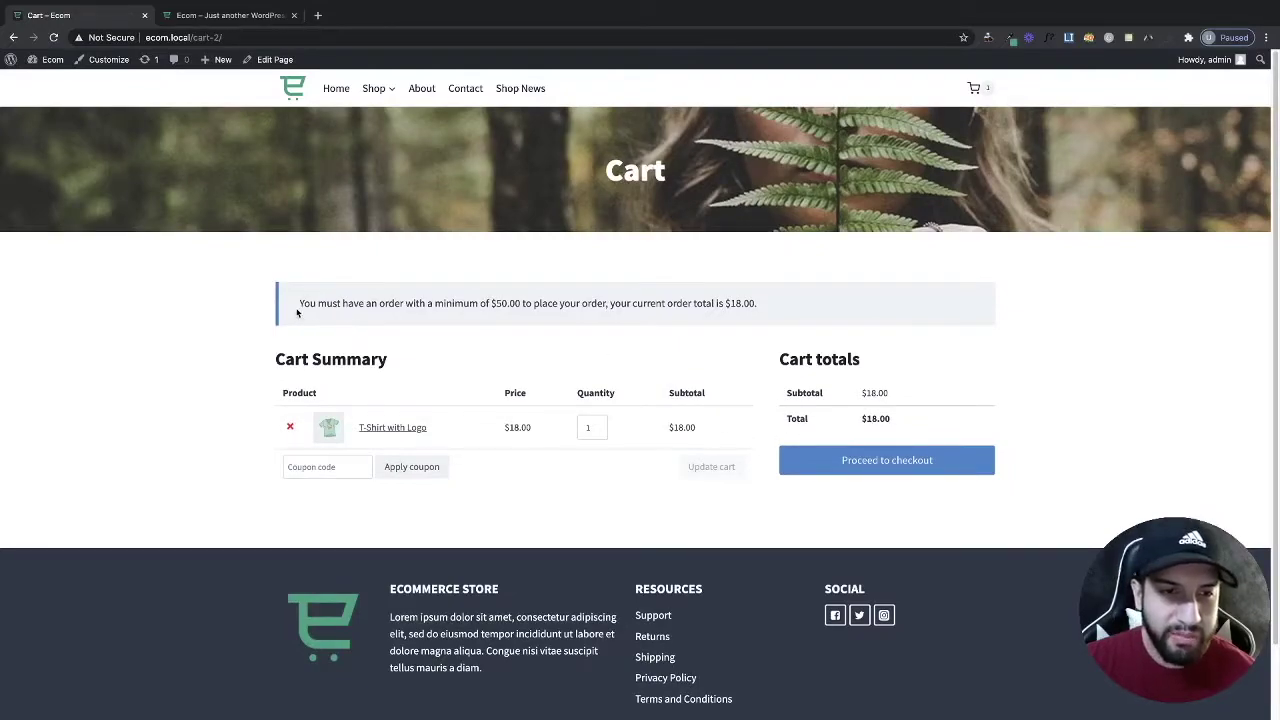
{"action": "left_click_drag", "start_coordinate": [297, 314], "coordinate": [568, 326]}
{"action": "left_click", "coordinate": [525, 320]}
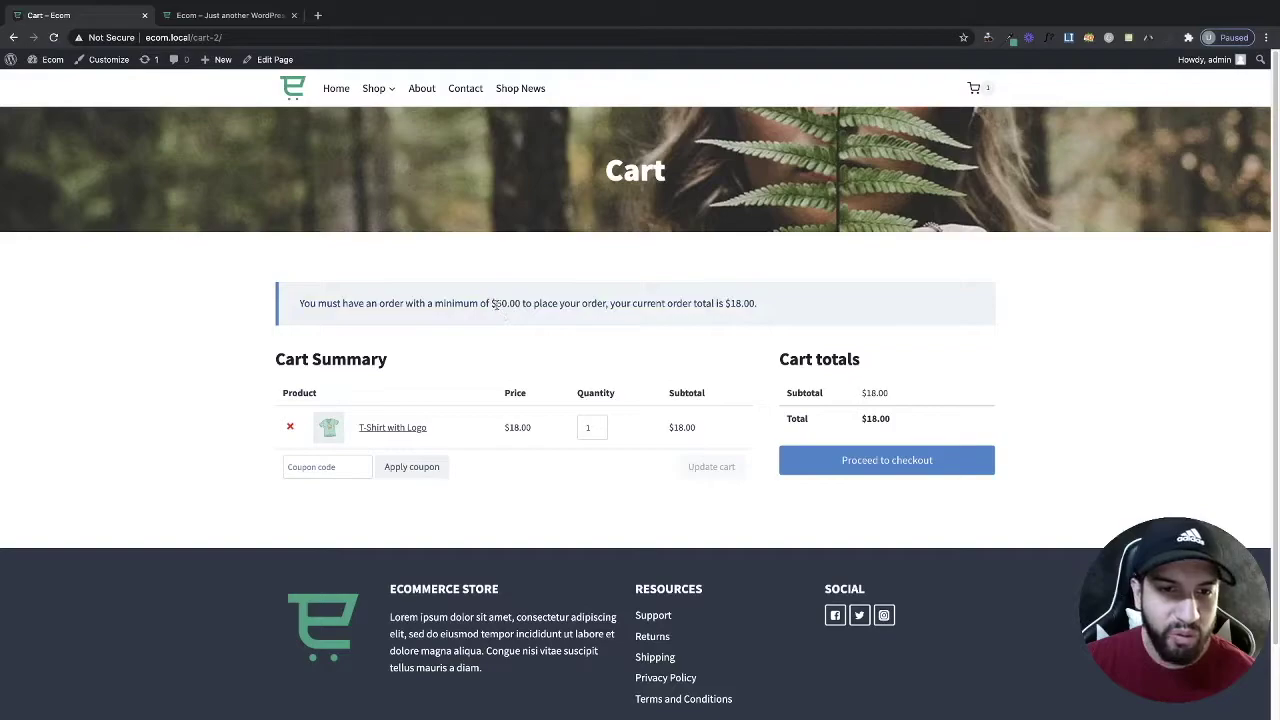
{"action": "left_click_drag", "start_coordinate": [490, 305], "coordinate": [517, 305]}
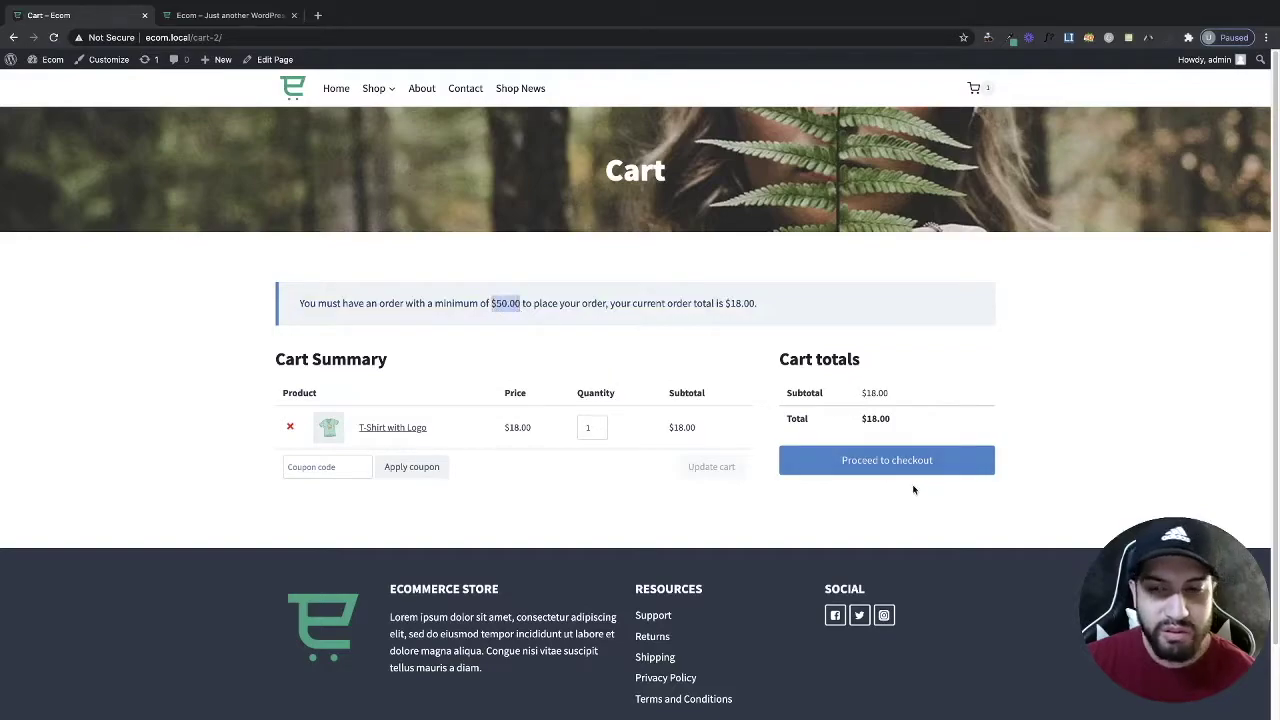
{"action": "left_click", "coordinate": [765, 308]}
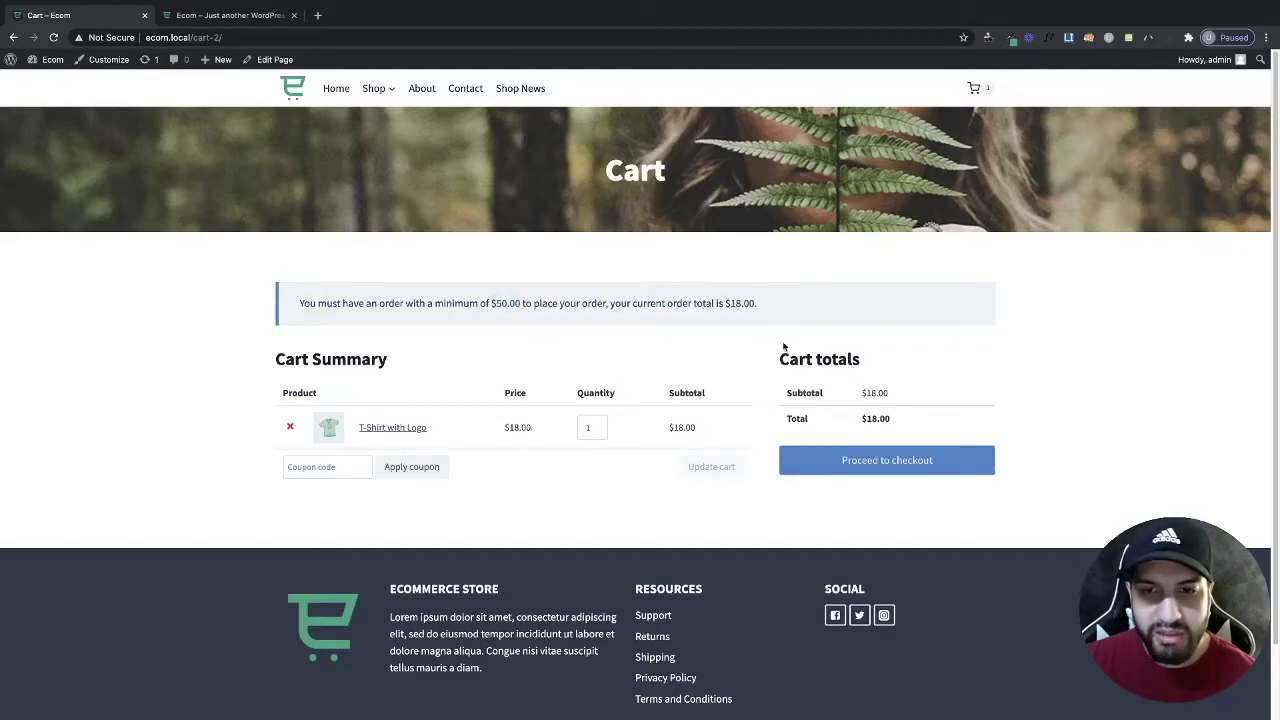
{"action": "left_click", "coordinate": [912, 463]}
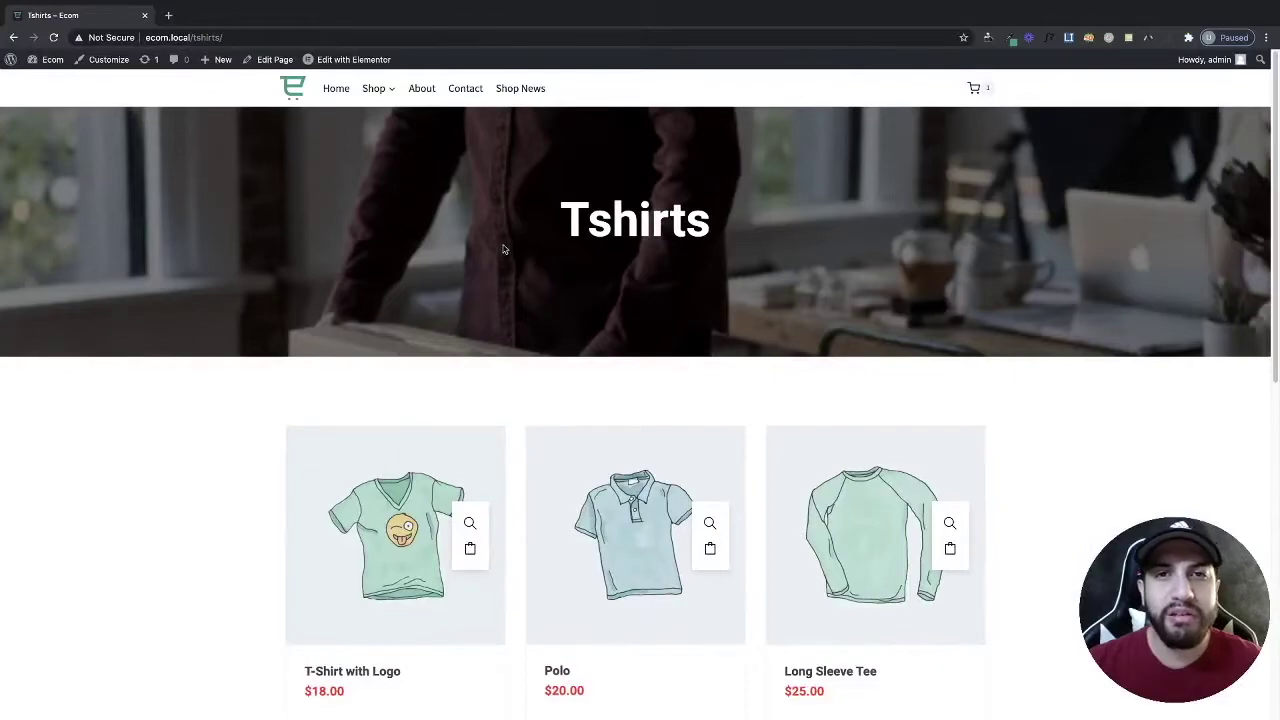
From the dashboard, go to Plugins > Add New and search 'woocommerce minim'.
{"action": "left_click", "coordinate": [45, 80]}
{"action": "left_click", "coordinate": [40, 457]}
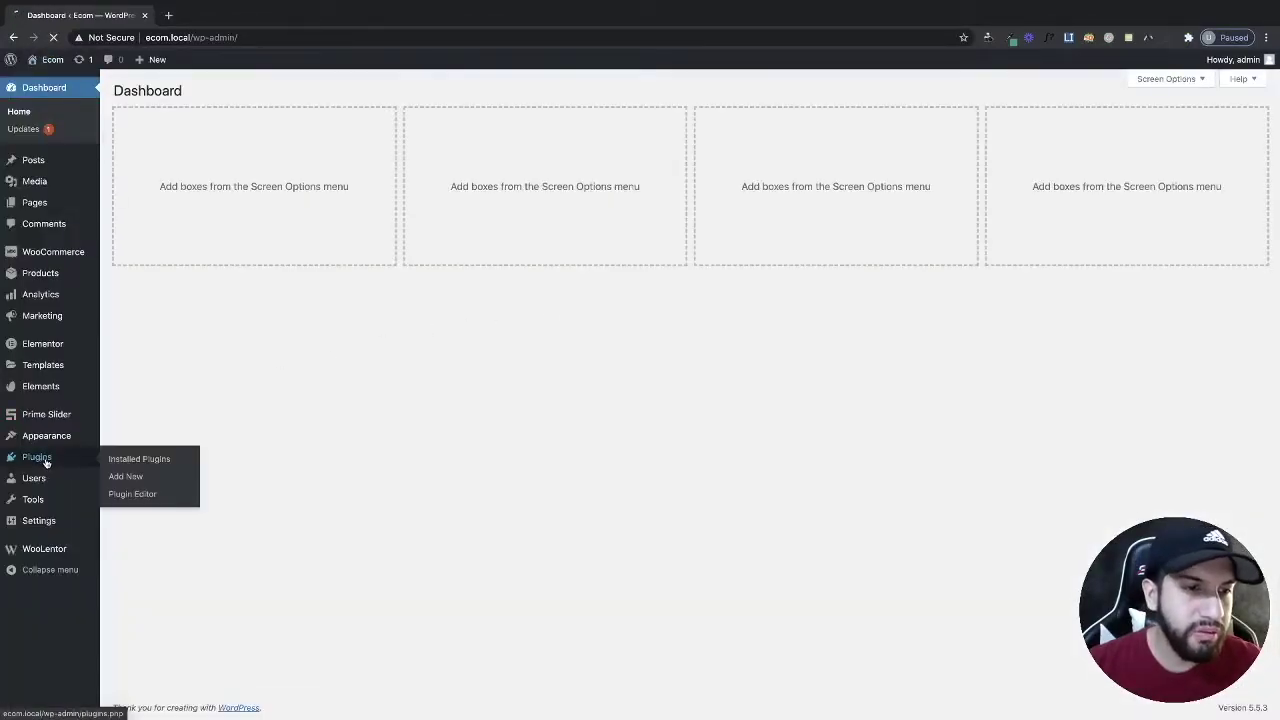
{"action": "left_click", "coordinate": [167, 92]}
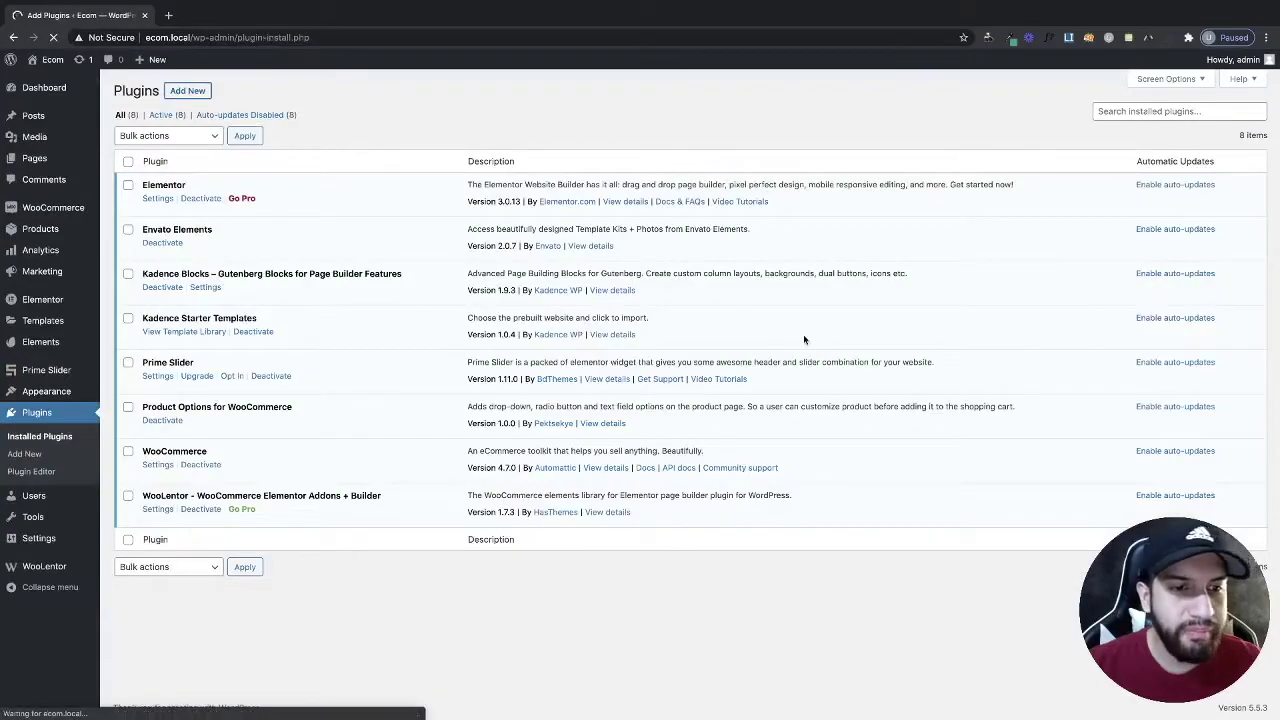
{"action": "left_click", "coordinate": [1147, 127]}
{"action": "type", "text": "w"}
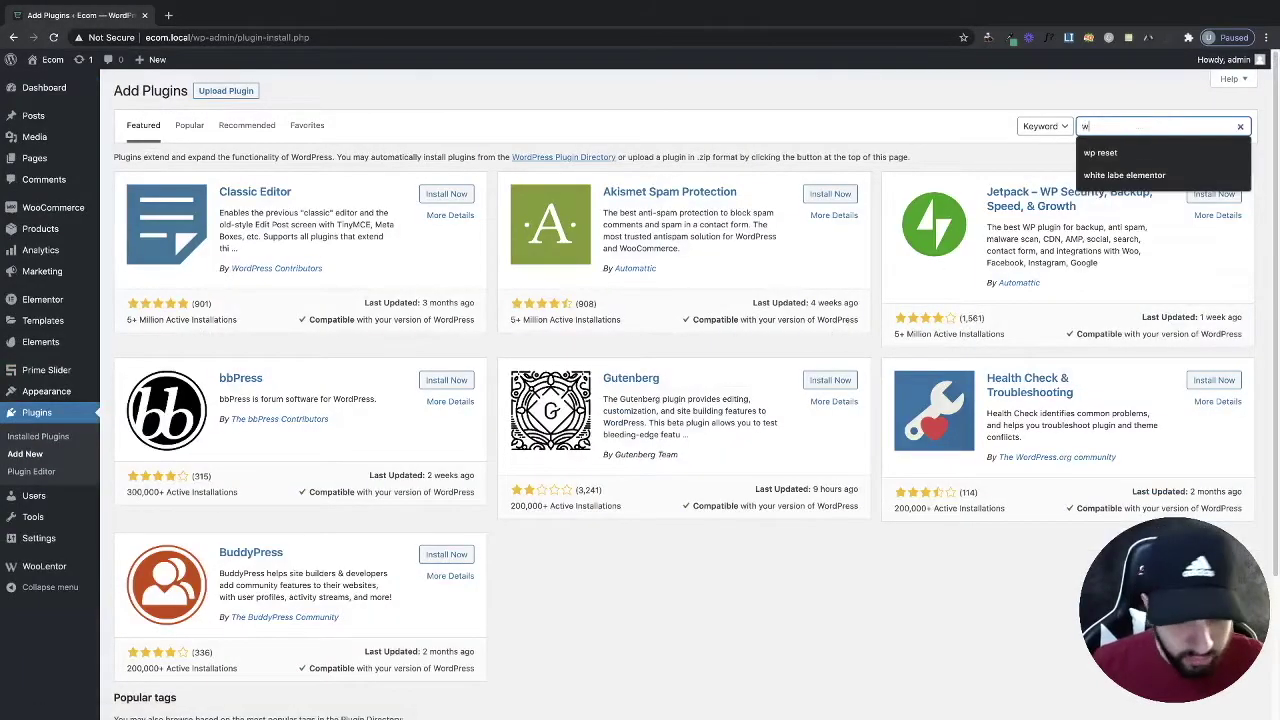
{"action": "type", "text": "oocommerce mi"}
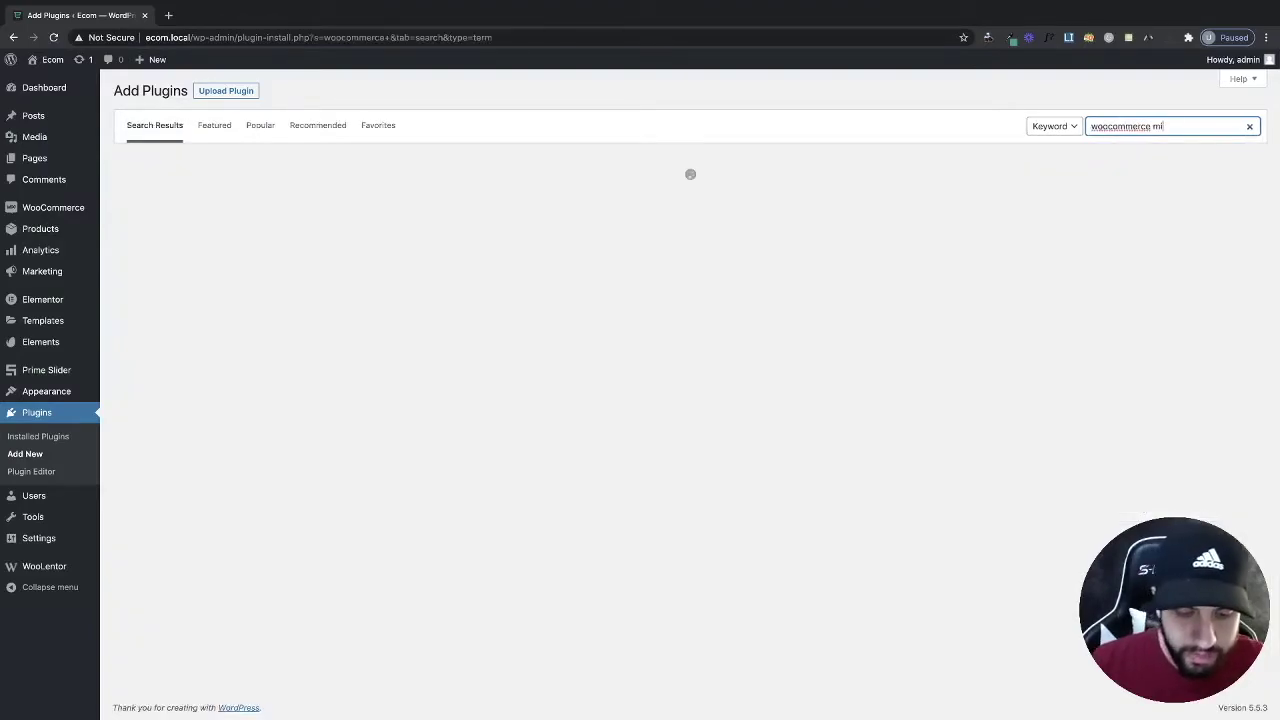
{"action": "type", "text": "n"}
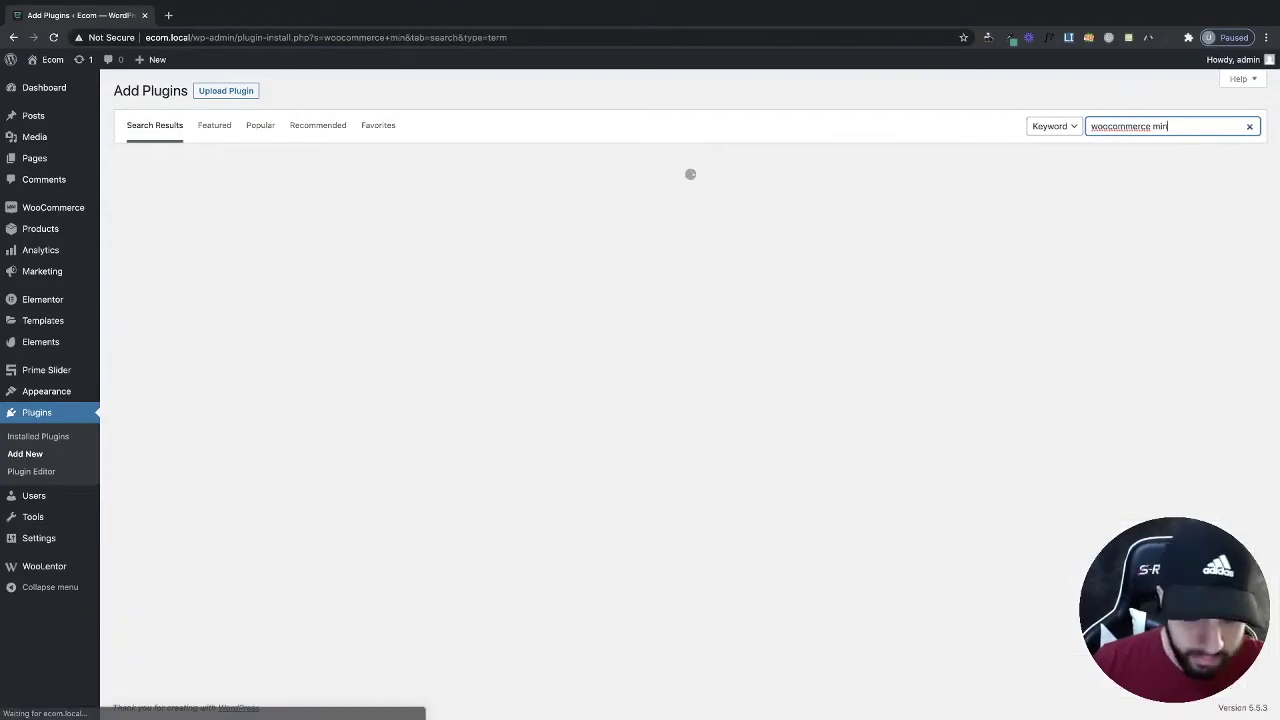
{"action": "type", "text": "imum"}
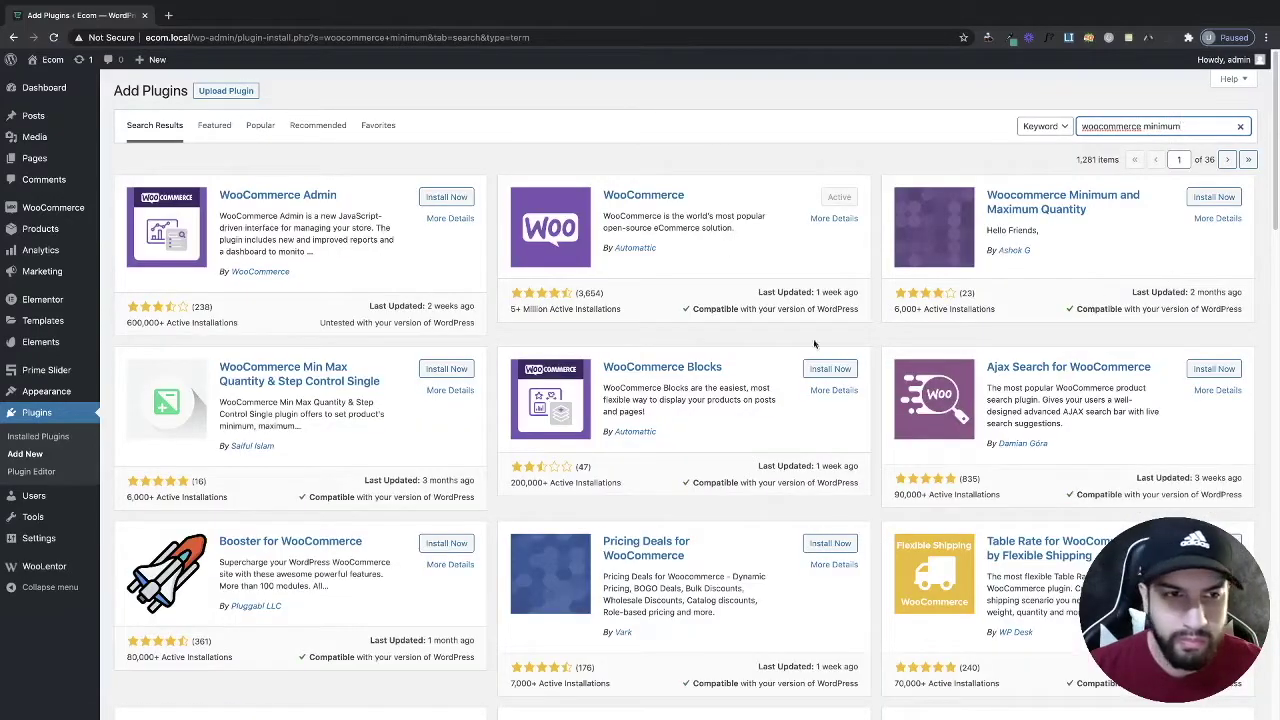
Install and activate Order Minimum/Maximum Amount for WooCommerce.
{"action": "scroll", "coordinate": [700, 450], "scroll_direction": "down", "scroll_amount": 5}
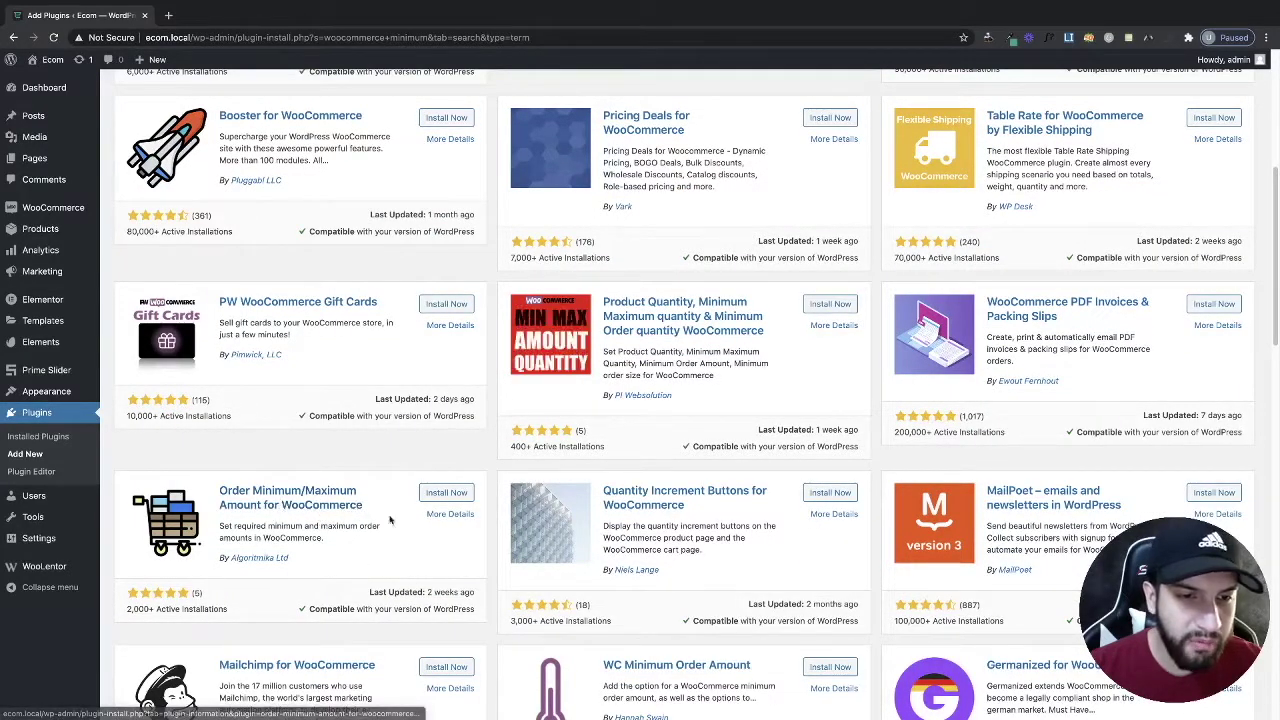
{"action": "left_click", "coordinate": [446, 493]}
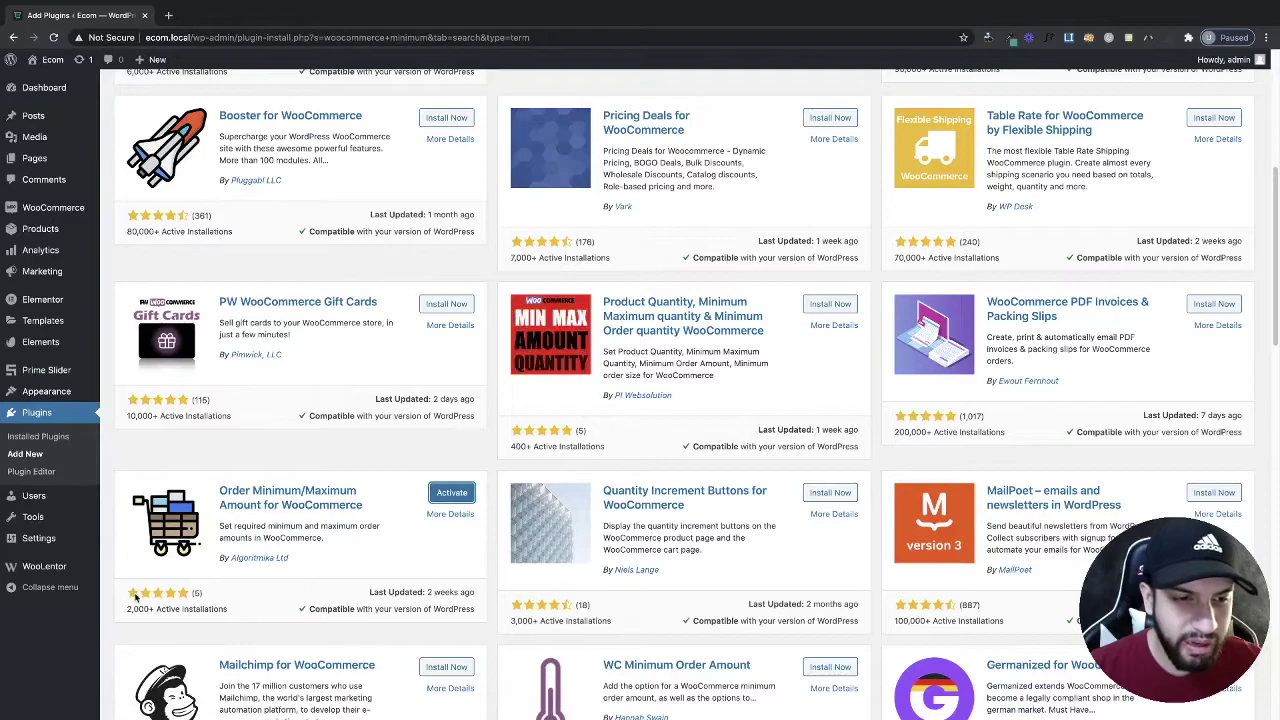
{"action": "left_click", "coordinate": [464, 493]}
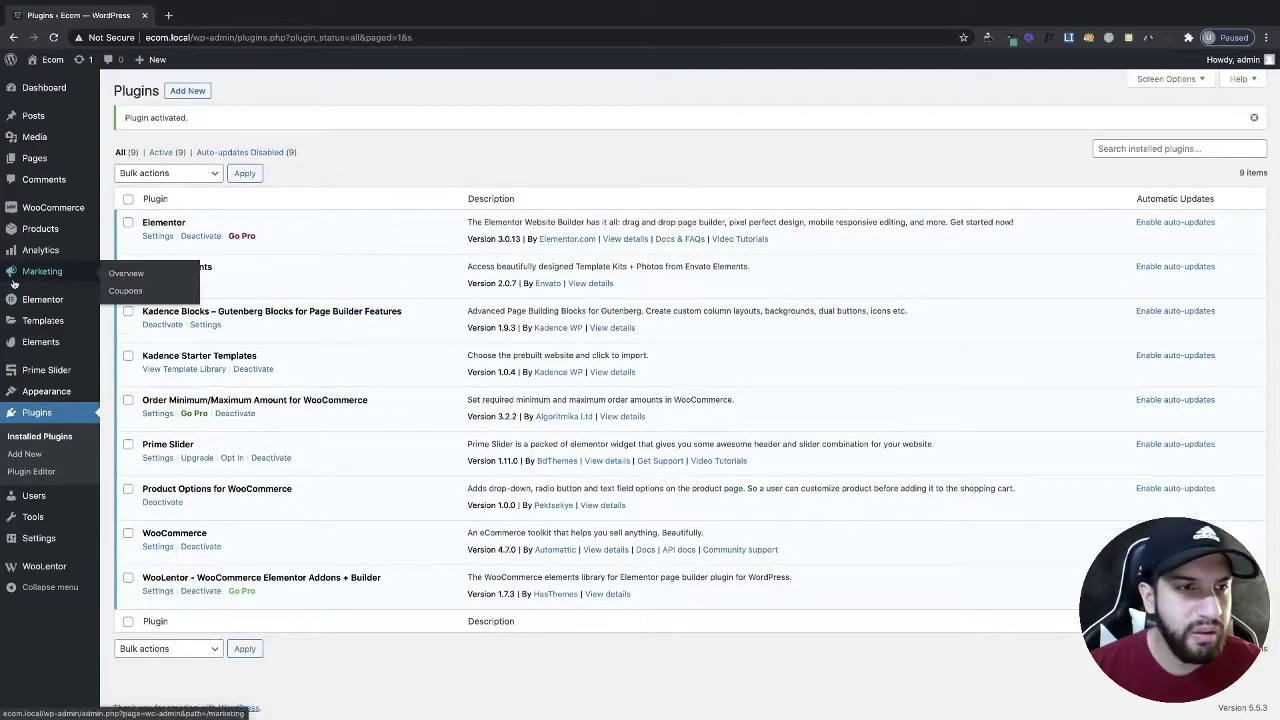
Open the Order Min/Max Amount tab in WooCommerce Settings.
{"action": "mouse_move", "coordinate": [59, 213]}
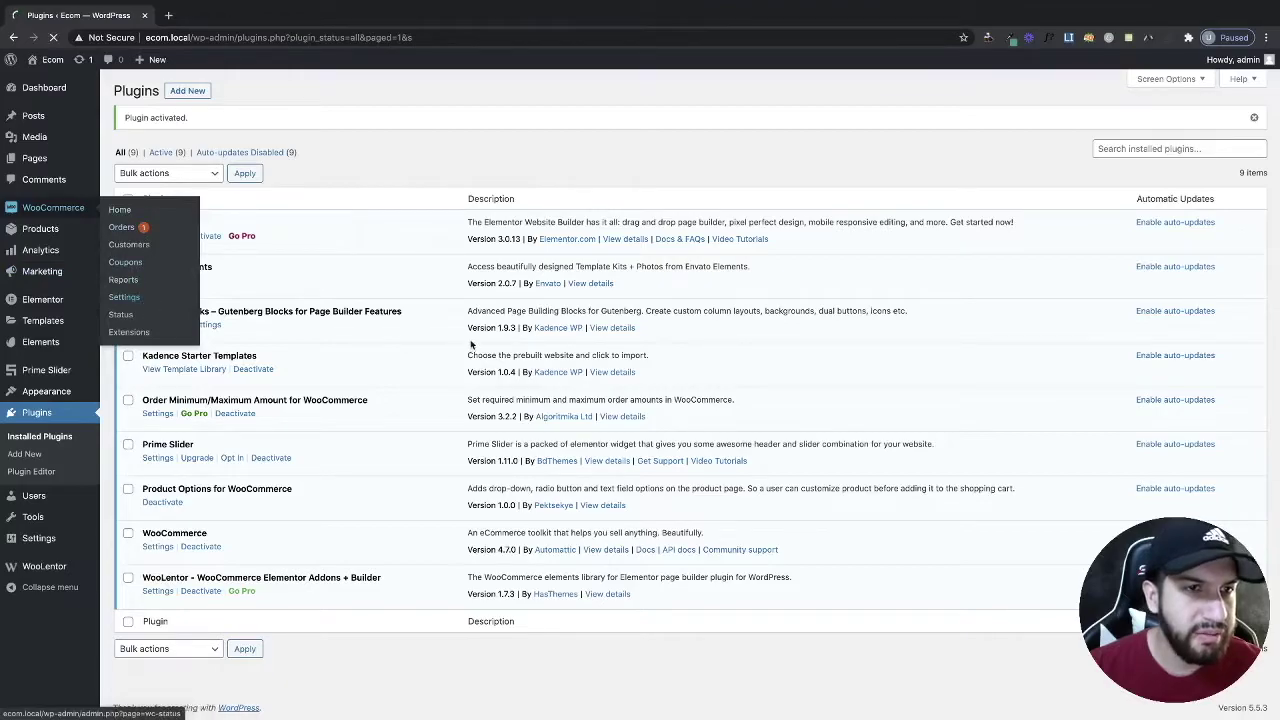
{"action": "left_click", "coordinate": [144, 300]}
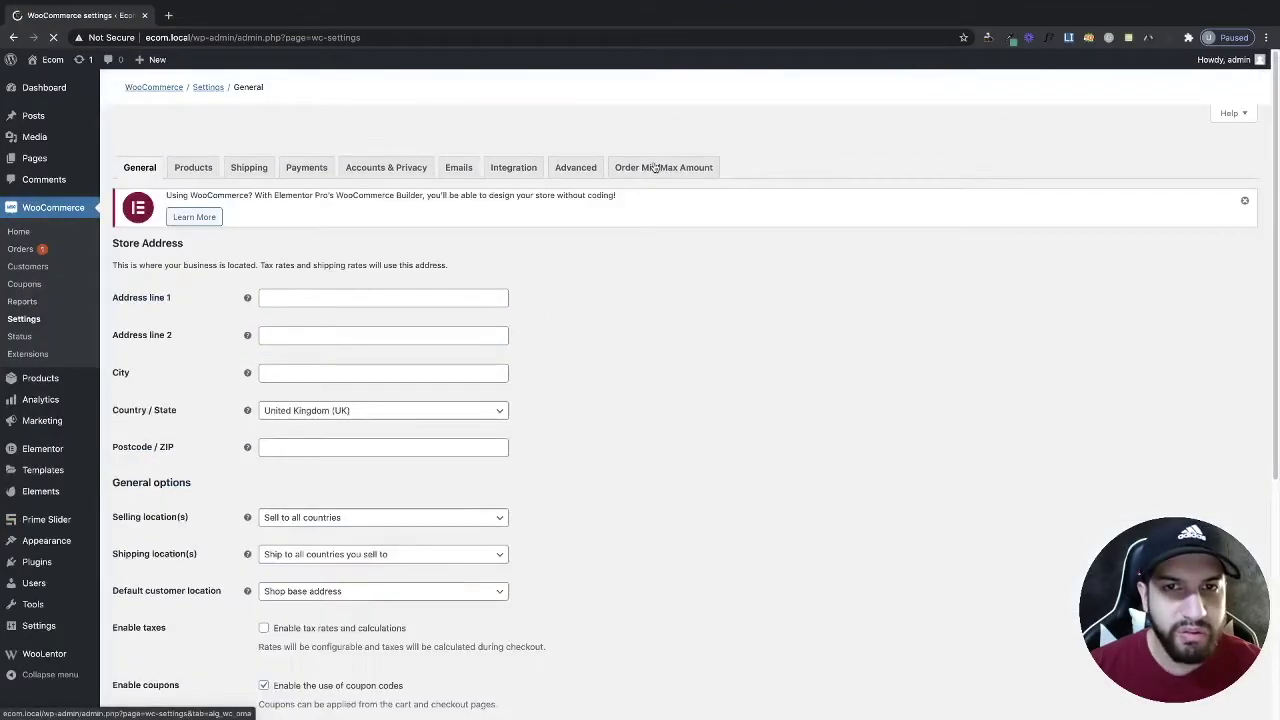
{"action": "left_click", "coordinate": [677, 144]}
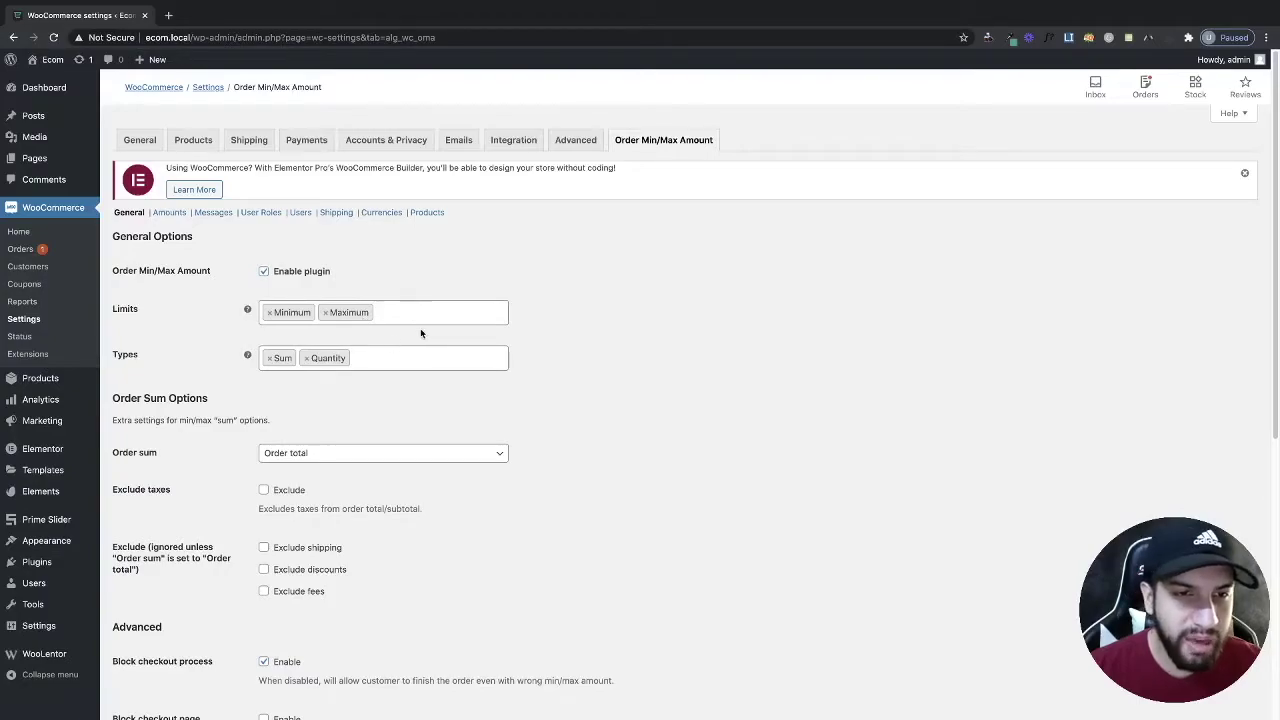
{"action": "scroll", "coordinate": [529, 354], "scroll_direction": "down", "scroll_amount": 1}
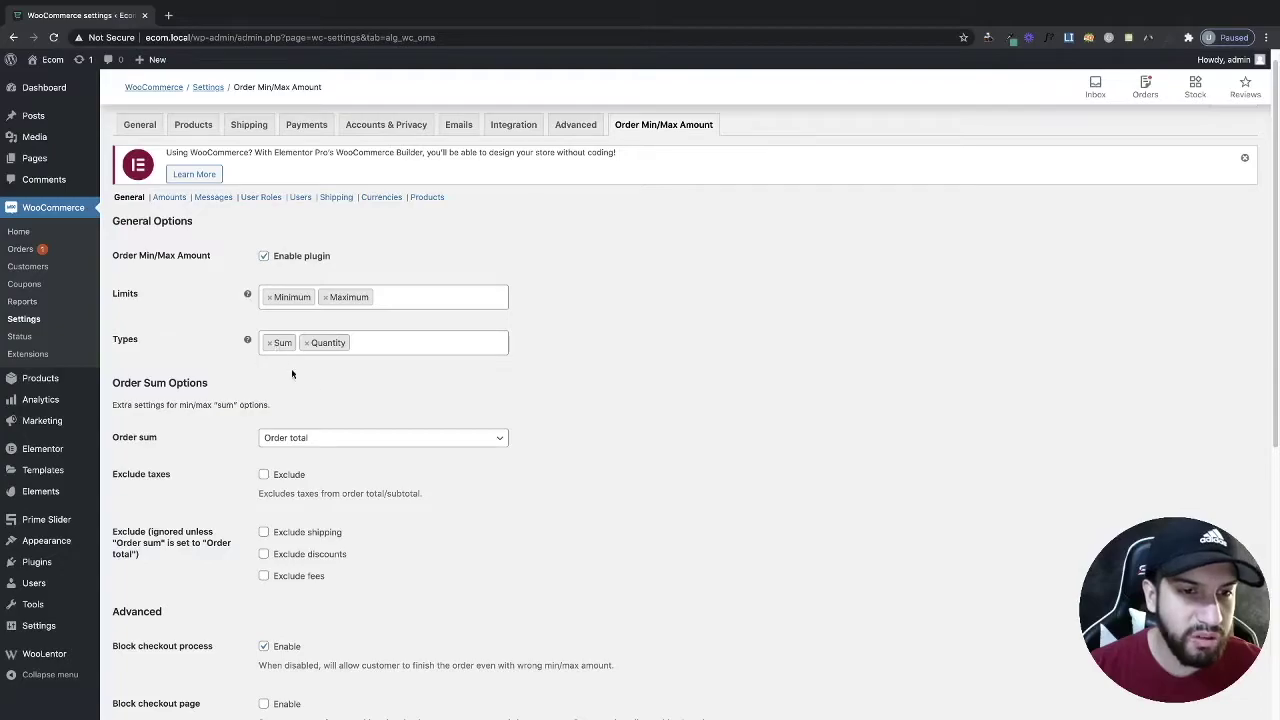
{"action": "scroll", "coordinate": [642, 443], "scroll_direction": "down", "scroll_amount": 1}
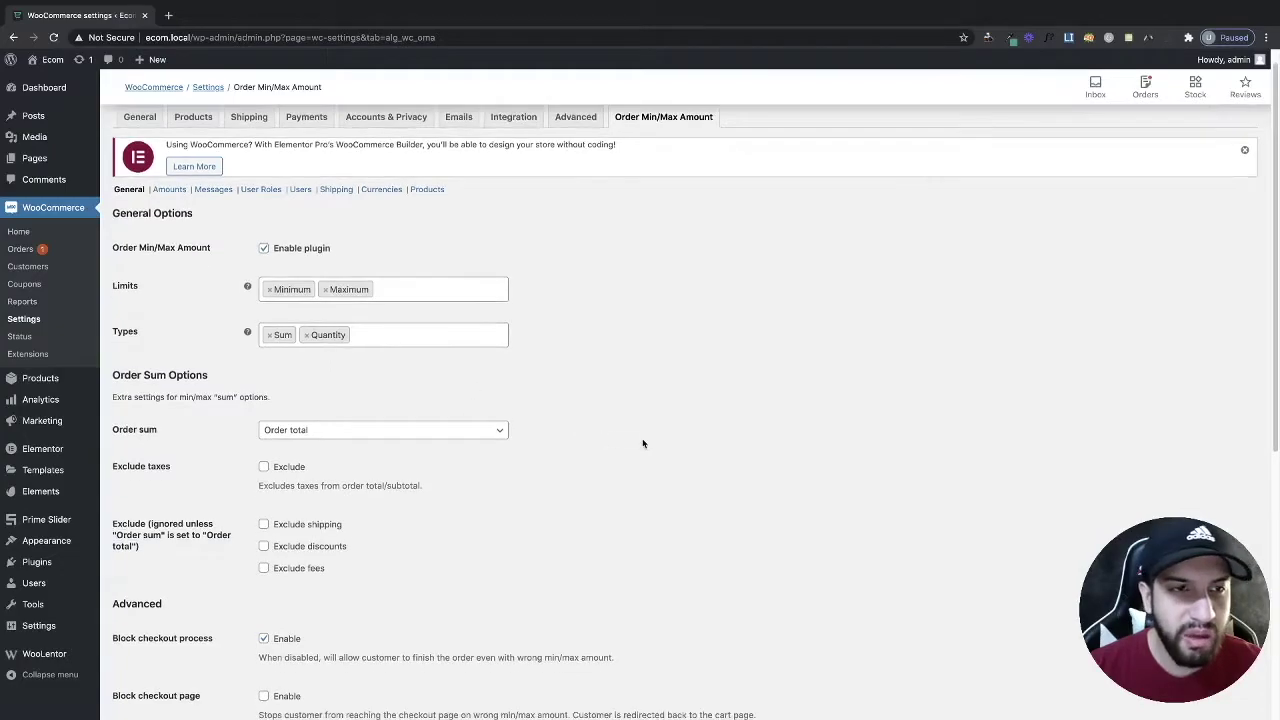
{"action": "scroll", "coordinate": [736, 481], "scroll_direction": "down", "scroll_amount": 2}
{"action": "scroll", "coordinate": [736, 480], "scroll_direction": "down", "scroll_amount": 2}
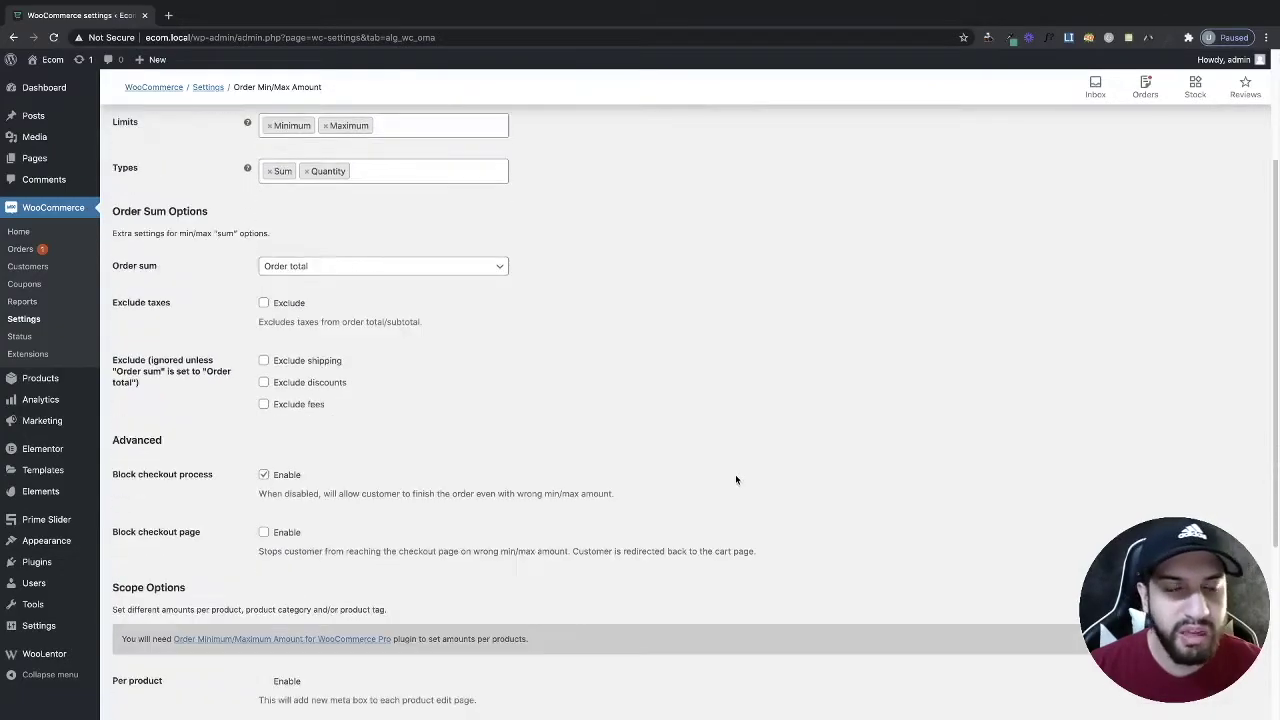
{"action": "scroll", "coordinate": [737, 460], "scroll_direction": "up", "scroll_amount": 4}
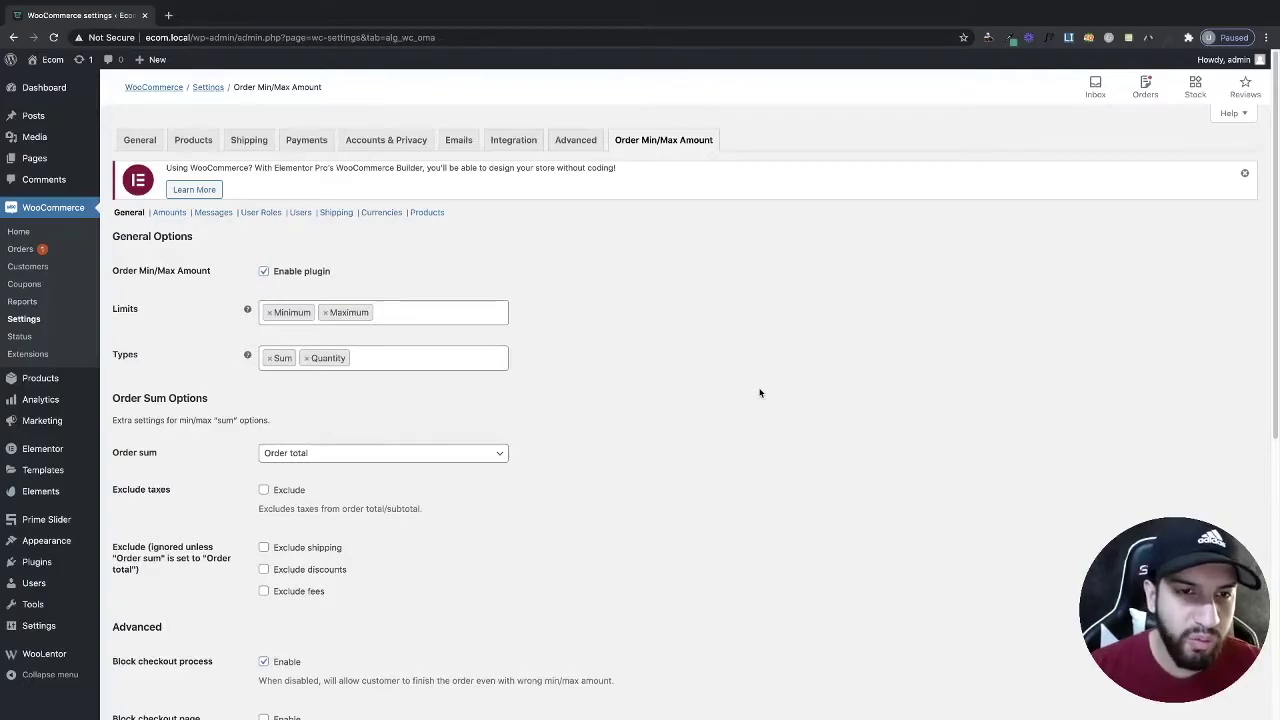
{"action": "scroll", "coordinate": [826, 398], "scroll_direction": "down", "scroll_amount": 1}
{"action": "scroll", "coordinate": [800, 385], "scroll_direction": "up", "scroll_amount": 1}
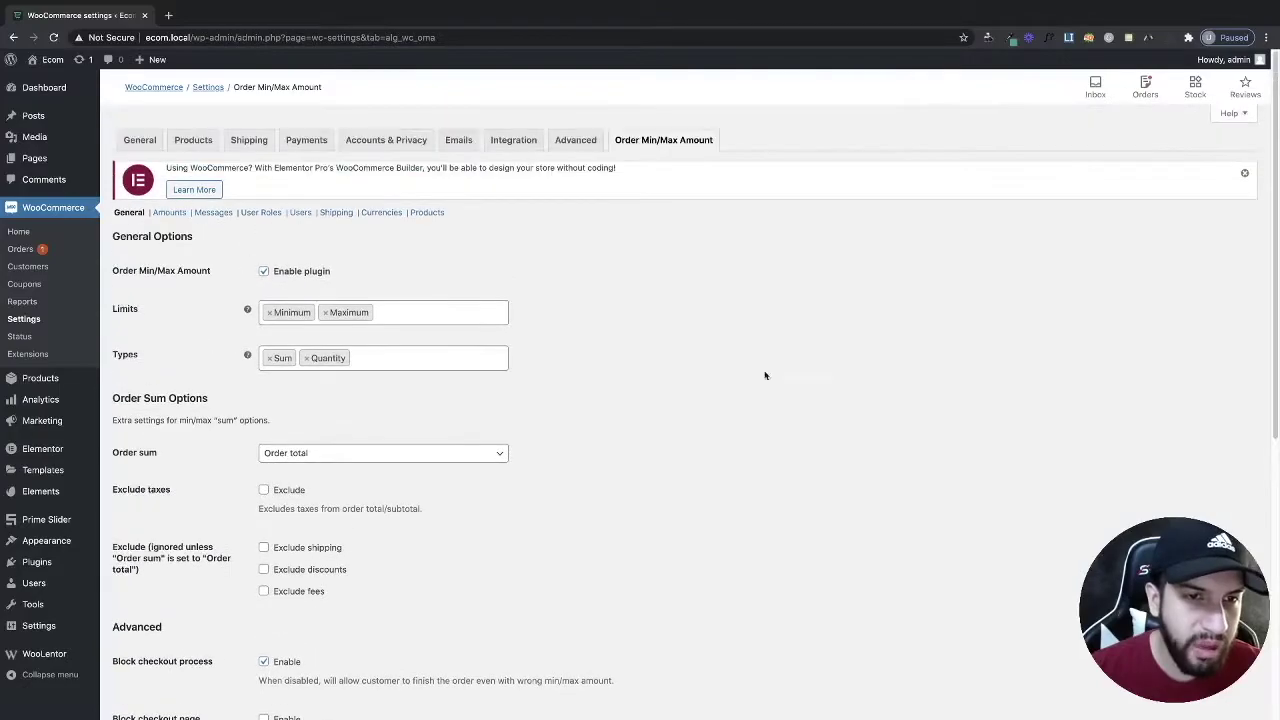
{"action": "scroll", "coordinate": [762, 403], "scroll_direction": "down", "scroll_amount": 3}
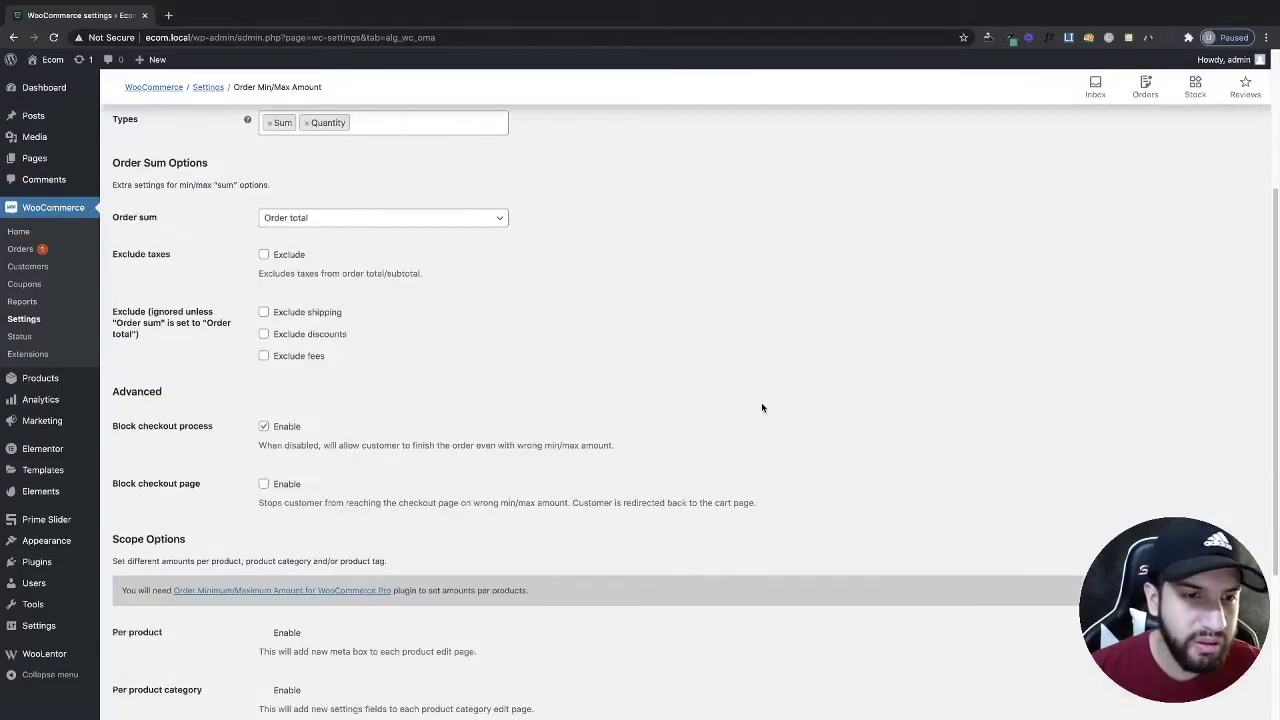
{"action": "scroll", "coordinate": [762, 400], "scroll_direction": "down", "scroll_amount": 3}
{"action": "scroll", "coordinate": [614, 357], "scroll_direction": "up", "scroll_amount": 7}
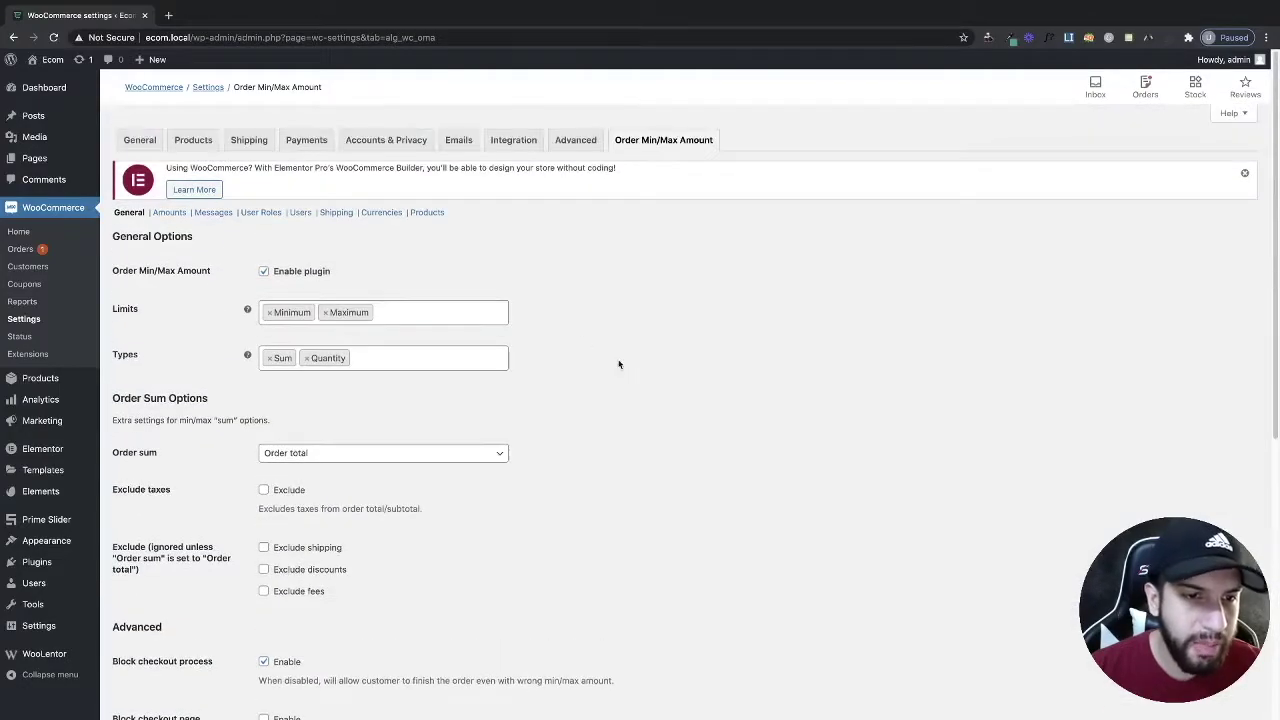
{"action": "scroll", "coordinate": [630, 372], "scroll_direction": "down", "scroll_amount": 2}
{"action": "scroll", "coordinate": [357, 400], "scroll_direction": "down", "scroll_amount": 1}
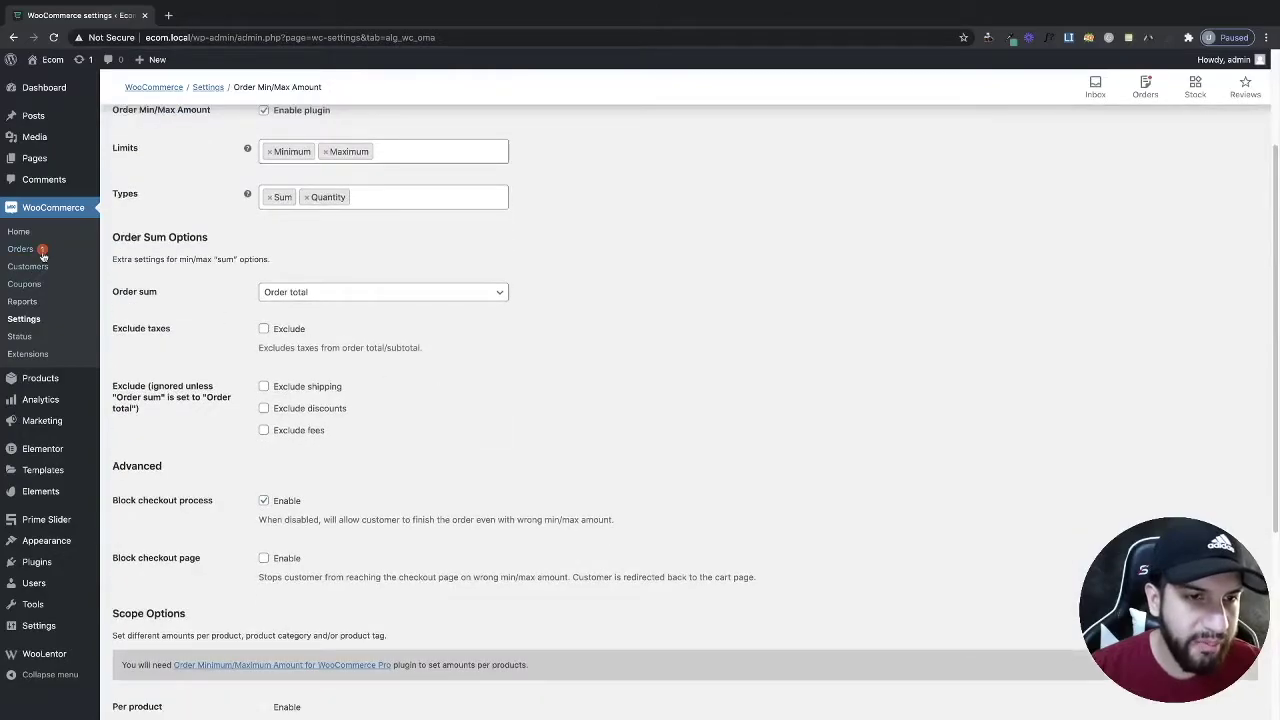
Keep Order sum as Order total and leave the limit types unchanged, without adding Volume.
{"action": "left_click", "coordinate": [343, 294]}
{"action": "left_click", "coordinate": [347, 310]}
{"action": "scroll", "coordinate": [400, 290], "scroll_direction": "up", "scroll_amount": 2}
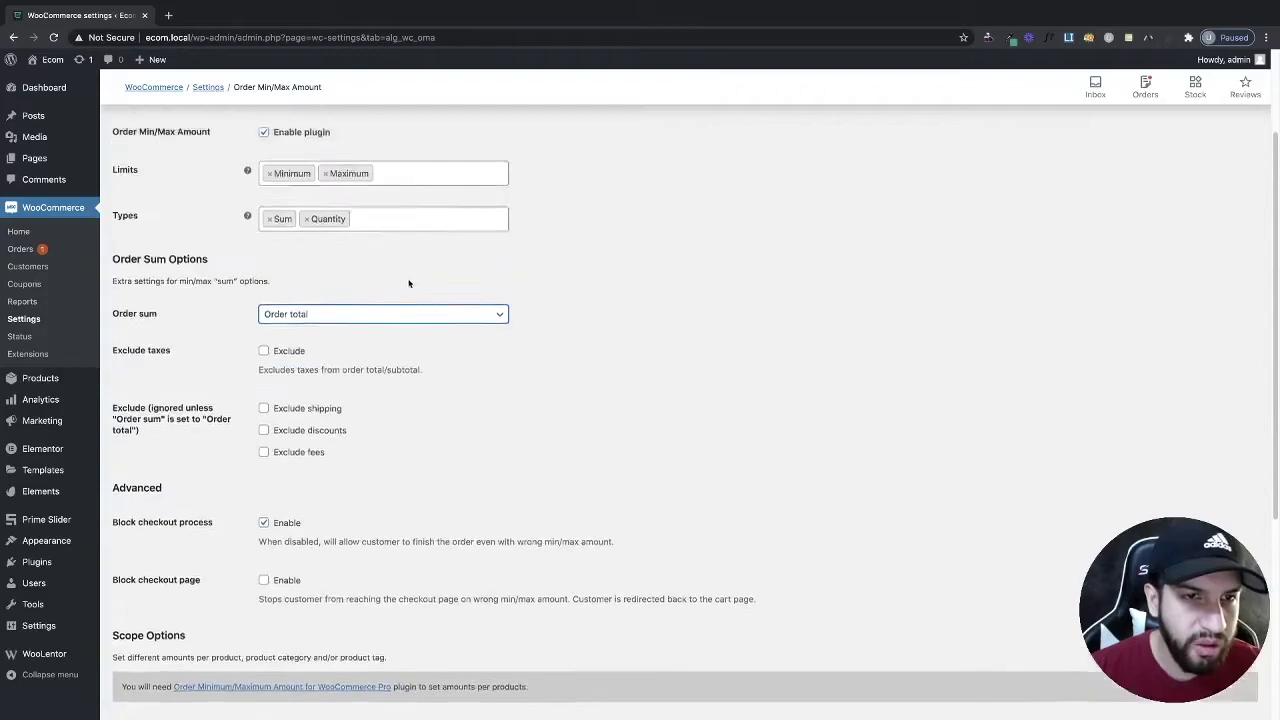
{"action": "left_click", "coordinate": [413, 310]}
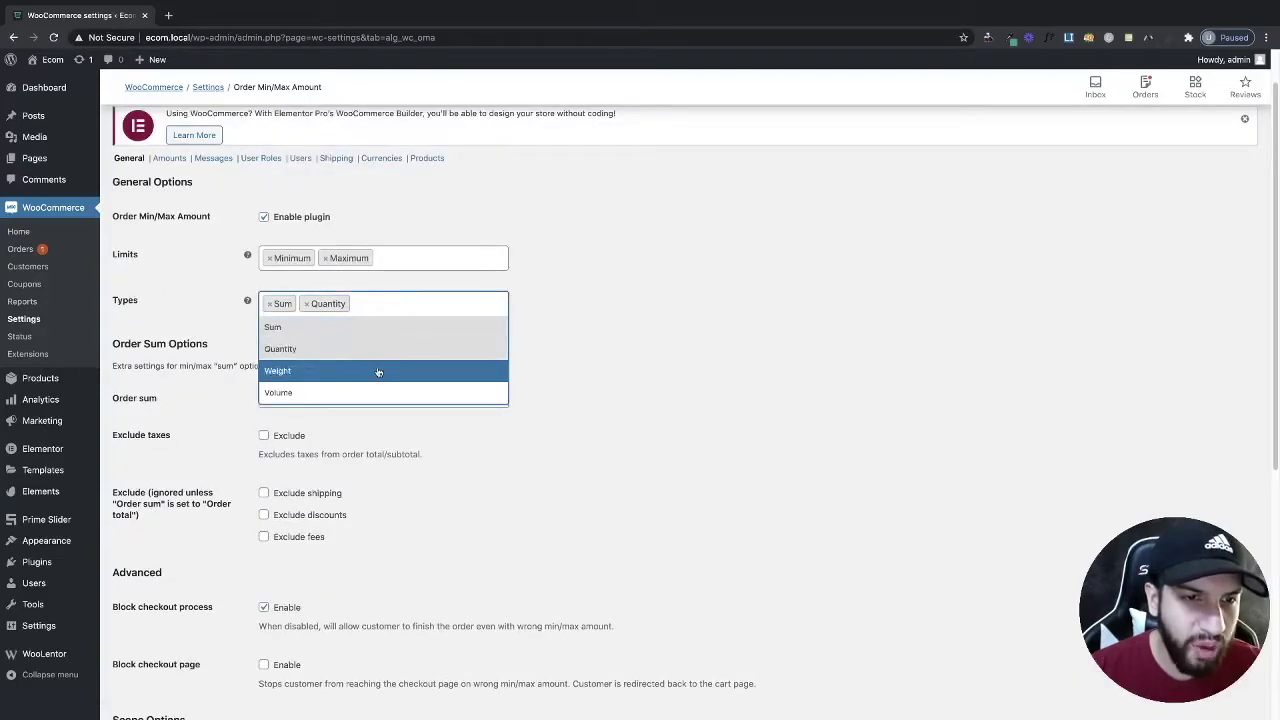
{"action": "left_click", "coordinate": [420, 413]}
{"action": "scroll", "coordinate": [523, 420], "scroll_direction": "down", "scroll_amount": 2}
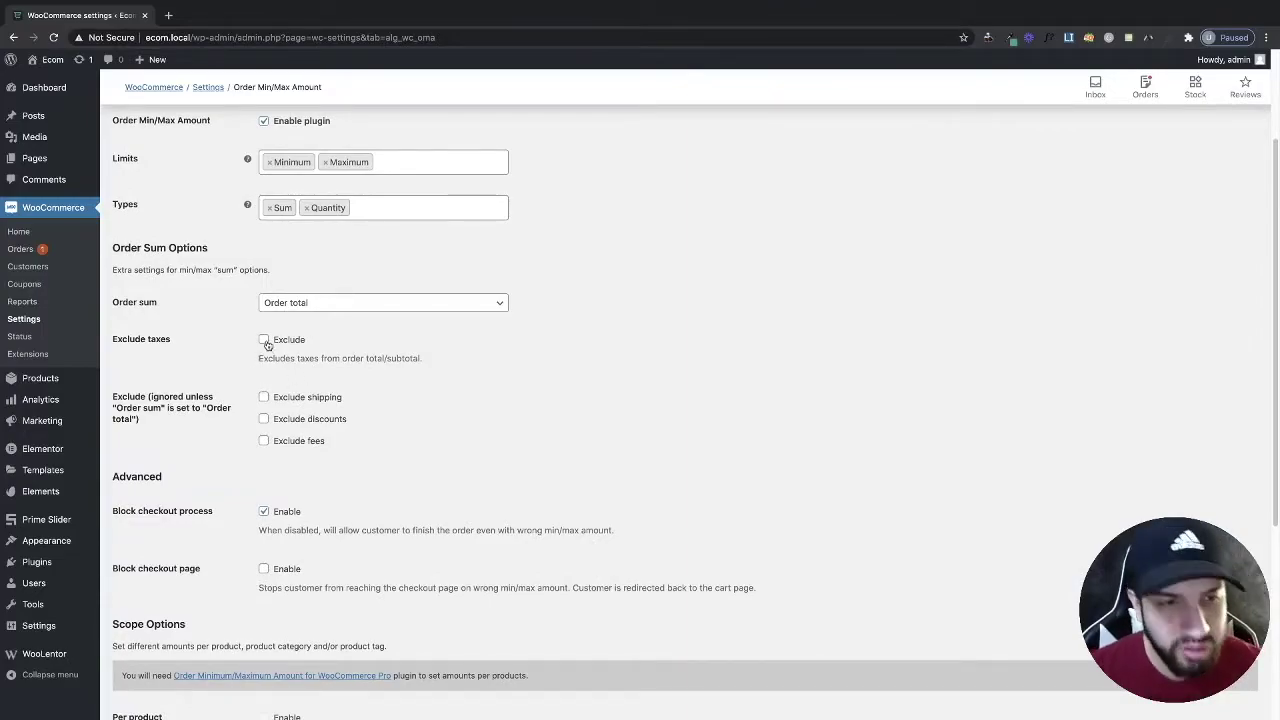
Exclude taxes, shipping, discounts and fees from the order total, and save.
{"action": "left_click", "coordinate": [264, 341]}
{"action": "scroll", "coordinate": [520, 451], "scroll_direction": "down", "scroll_amount": 2}
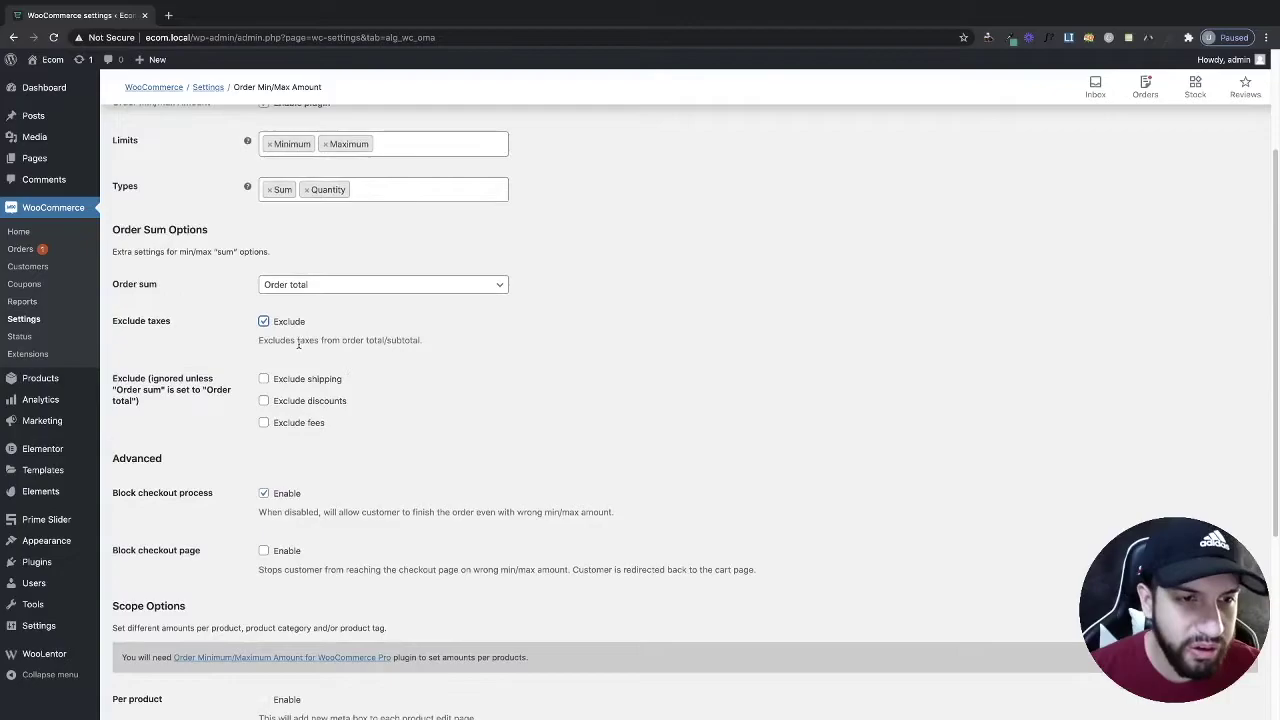
{"action": "scroll", "coordinate": [515, 392], "scroll_direction": "down", "scroll_amount": 1}
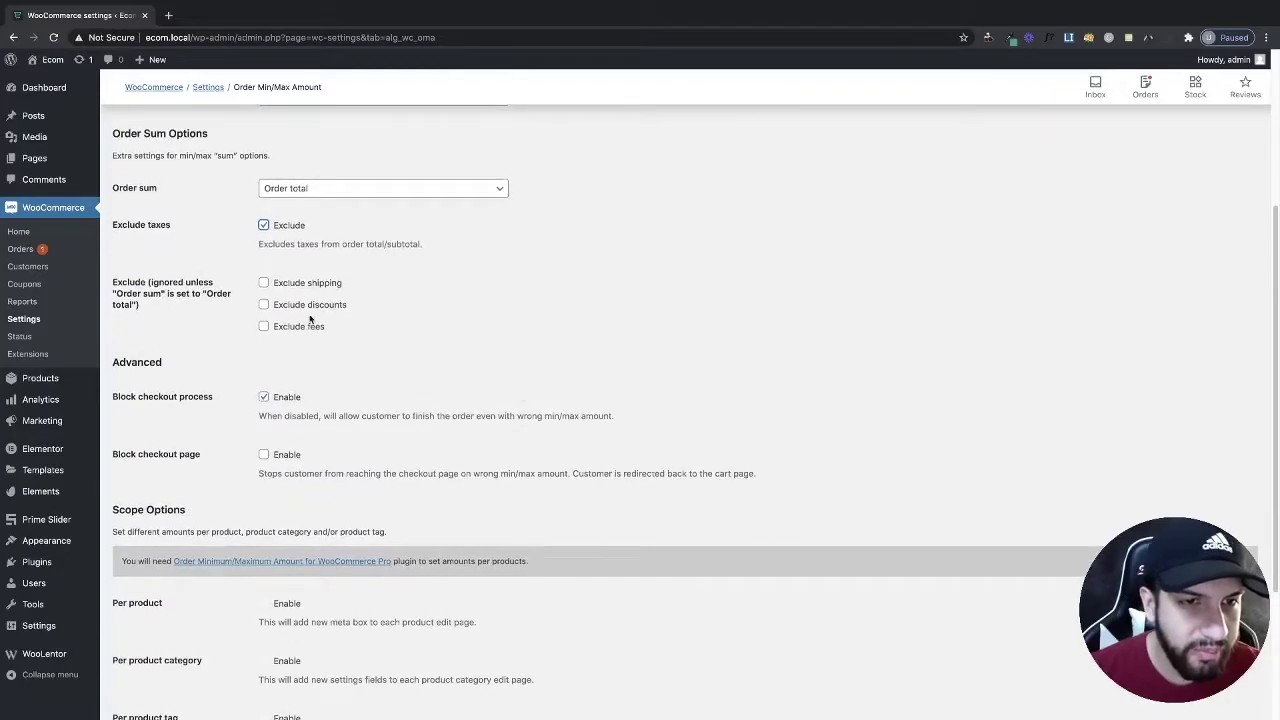
{"action": "left_click", "coordinate": [265, 283]}
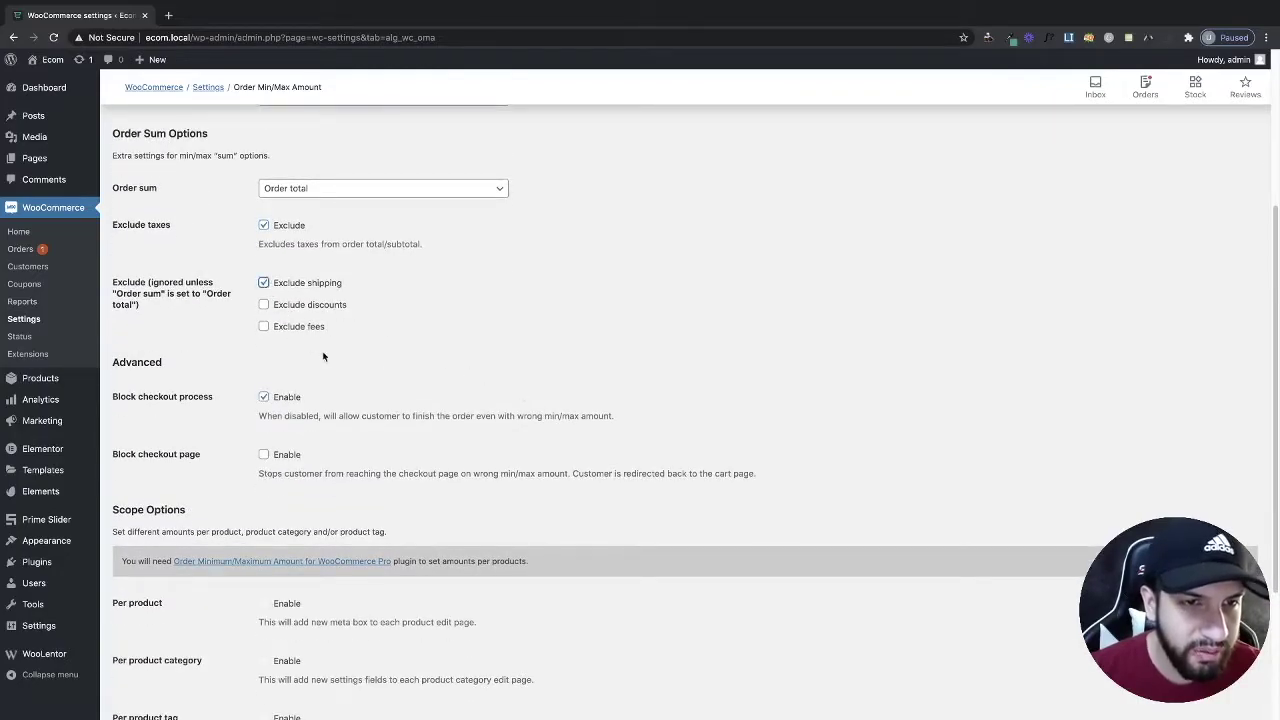
{"action": "left_click", "coordinate": [265, 305]}
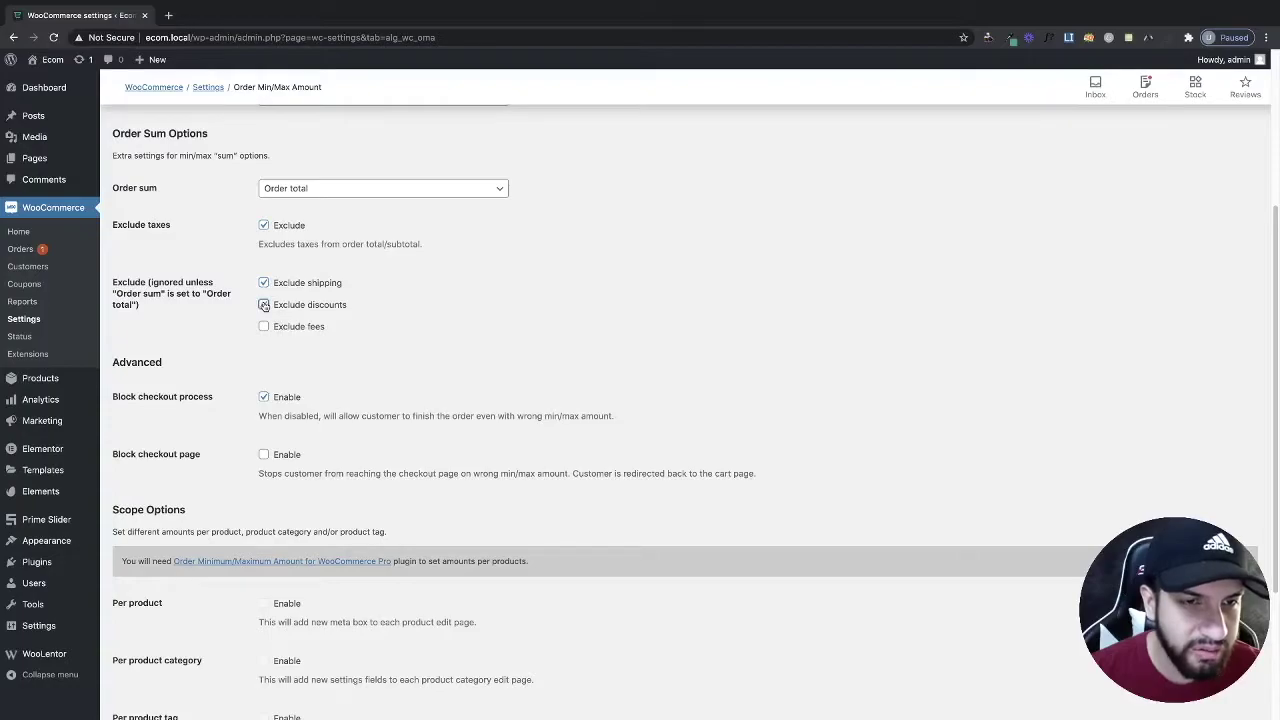
{"action": "left_click", "coordinate": [264, 327]}
{"action": "scroll", "coordinate": [562, 421], "scroll_direction": "down", "scroll_amount": 1}
{"action": "scroll", "coordinate": [562, 421], "scroll_direction": "down", "scroll_amount": 2}
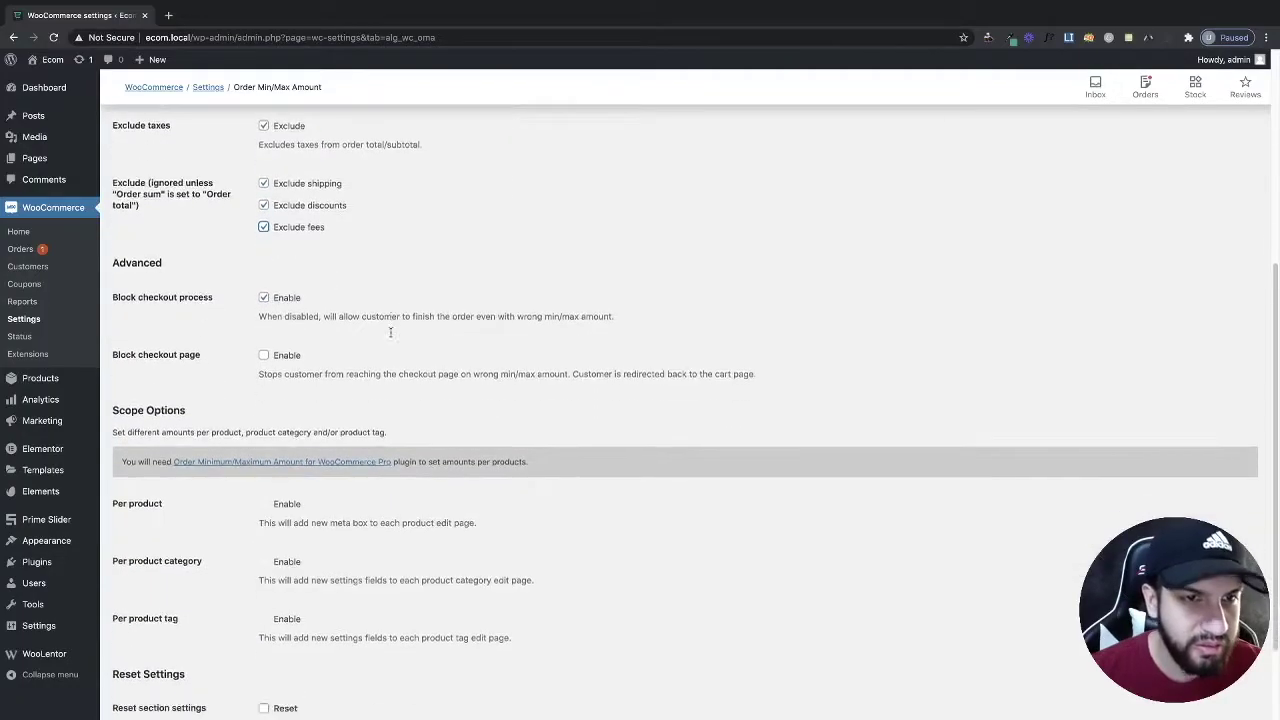
{"action": "scroll", "coordinate": [361, 293], "scroll_direction": "down", "scroll_amount": 1}
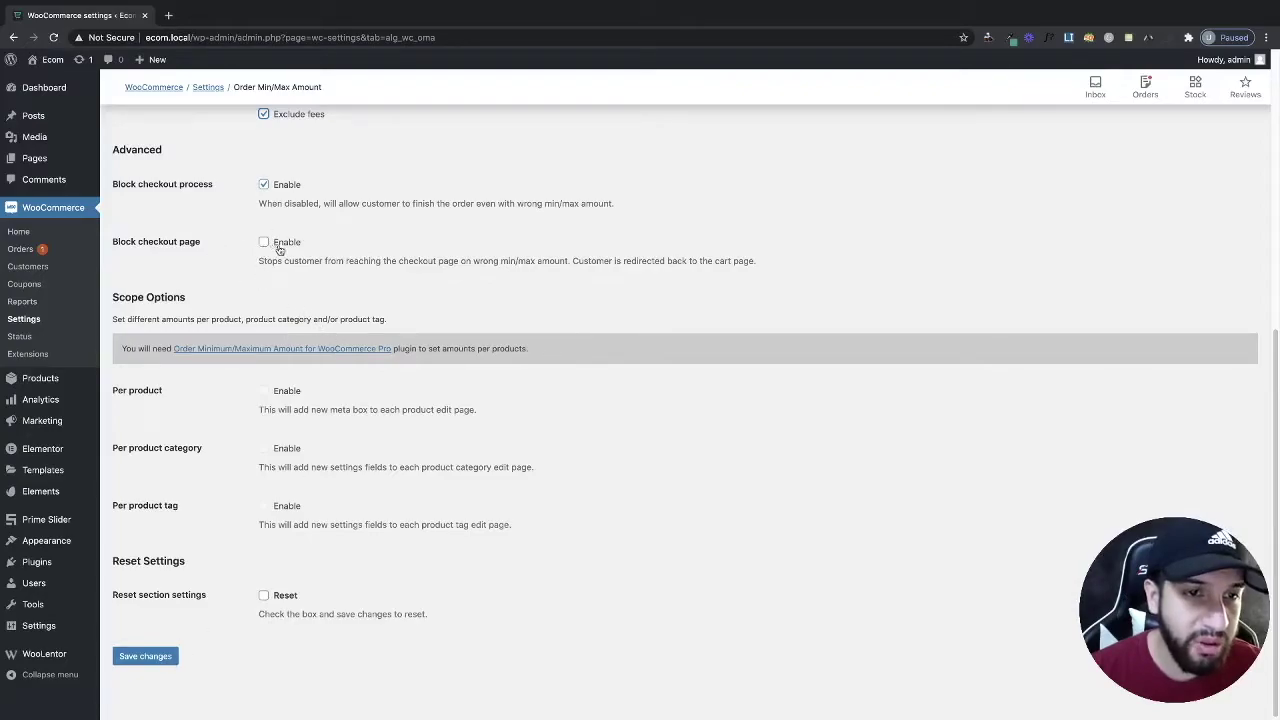
{"action": "left_click", "coordinate": [136, 655]}
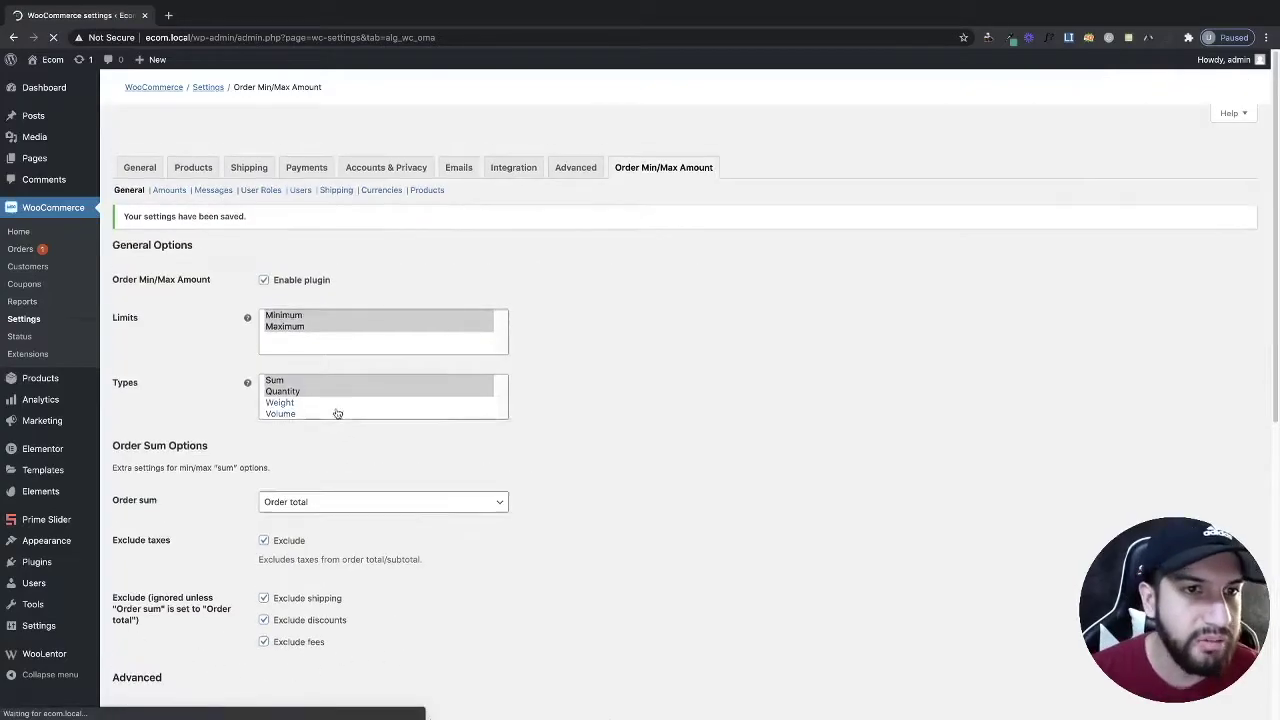
In the Amounts section, re-enter Min sum 50 and Max sum 200.
{"action": "left_click", "coordinate": [169, 212]}
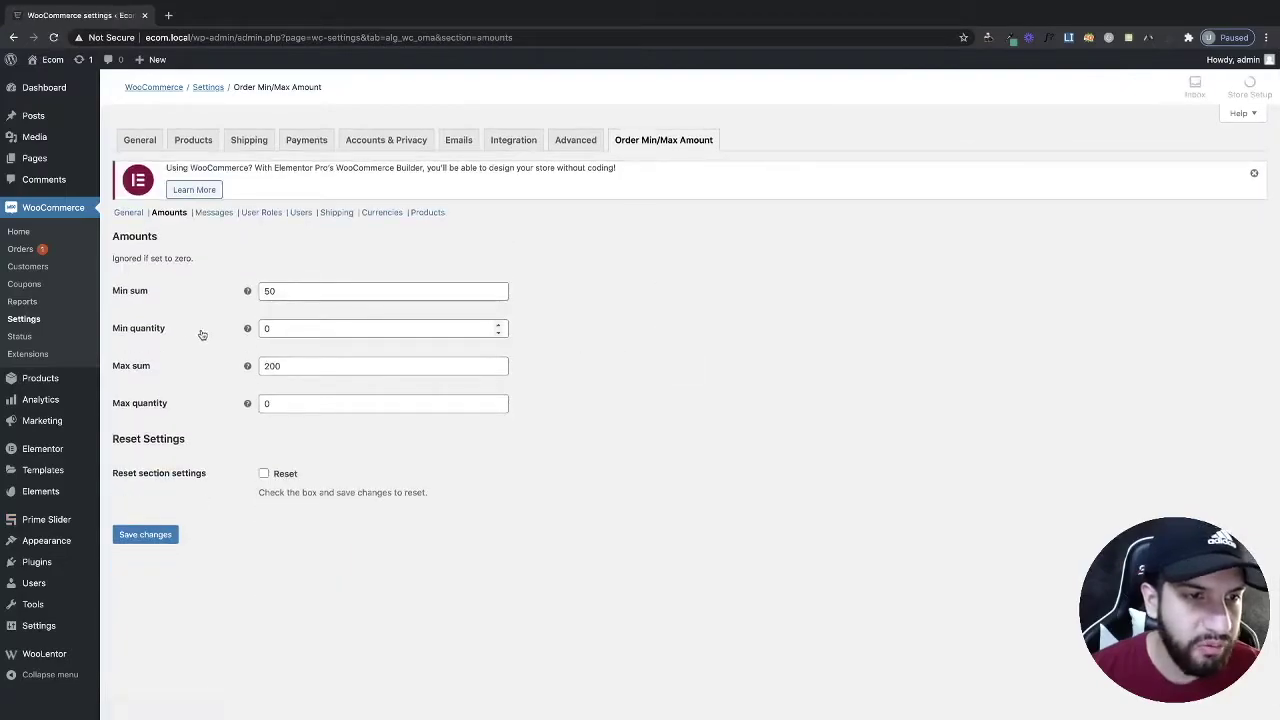
{"action": "left_click_drag", "start_coordinate": [277, 291], "coordinate": [224, 290]}
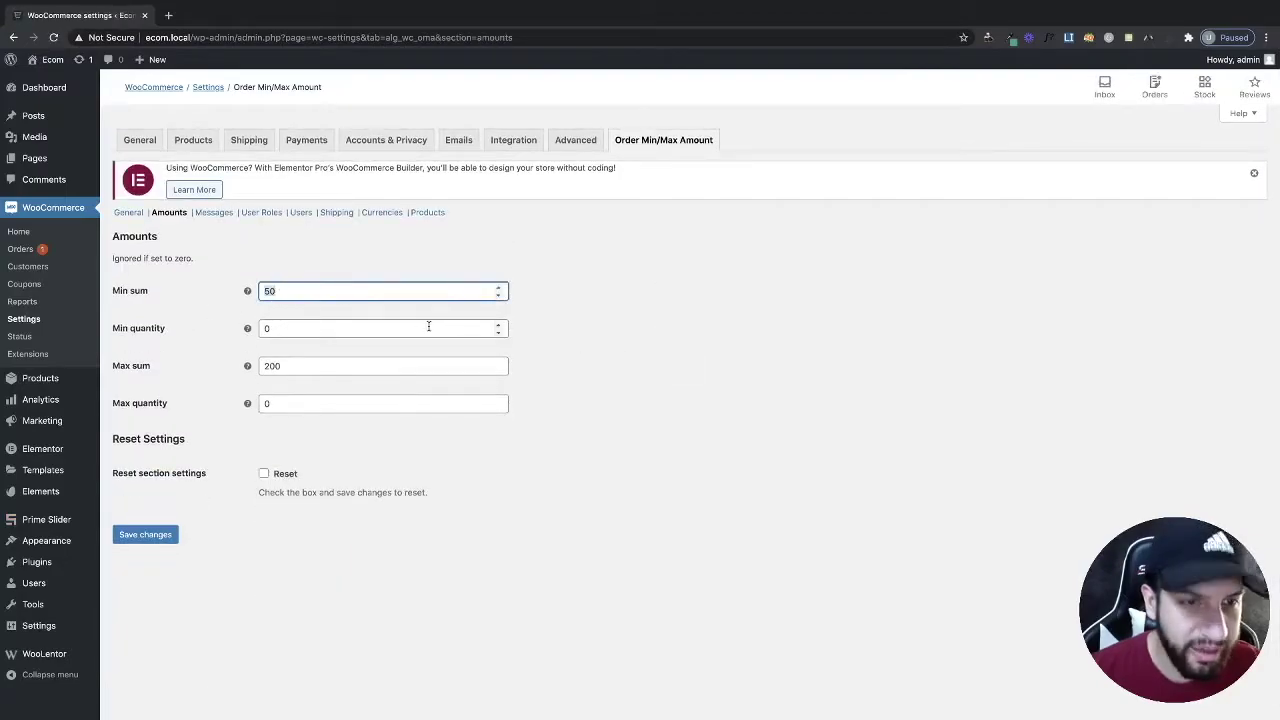
{"action": "left_click_drag", "start_coordinate": [300, 366], "coordinate": [190, 359]}
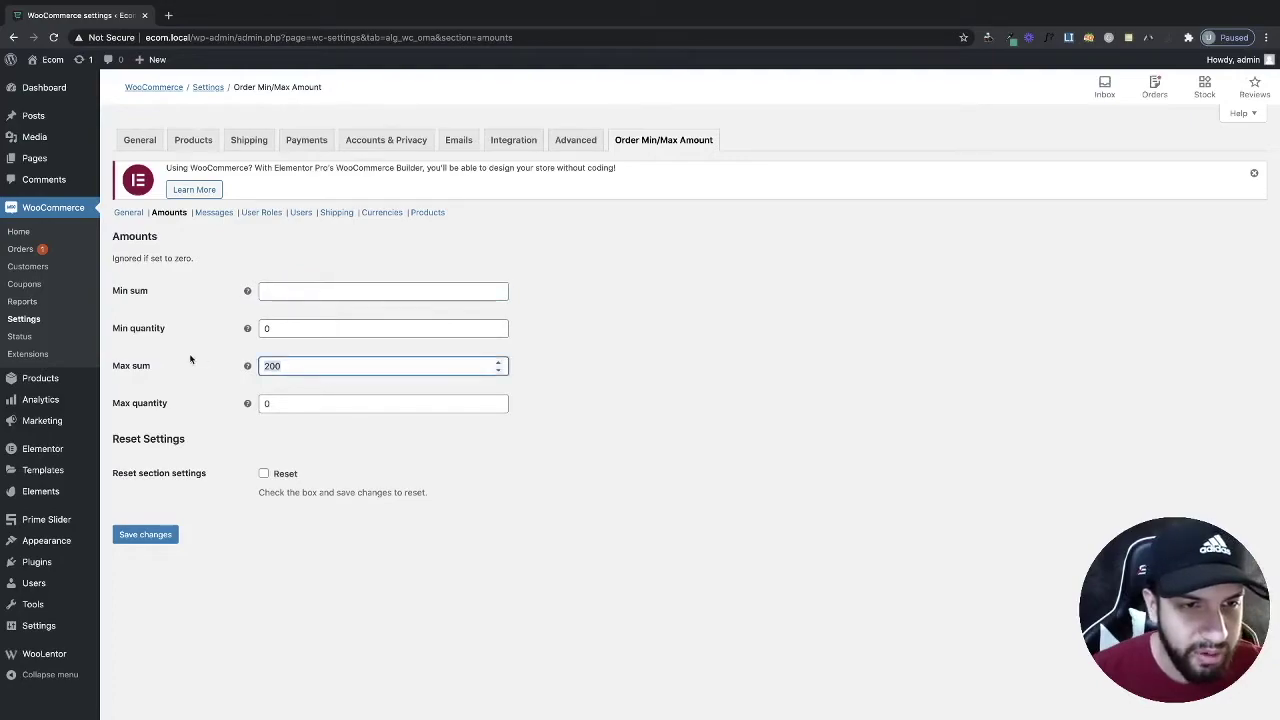
{"action": "key", "text": "BackSpace"}
{"action": "left_click", "coordinate": [674, 412]}
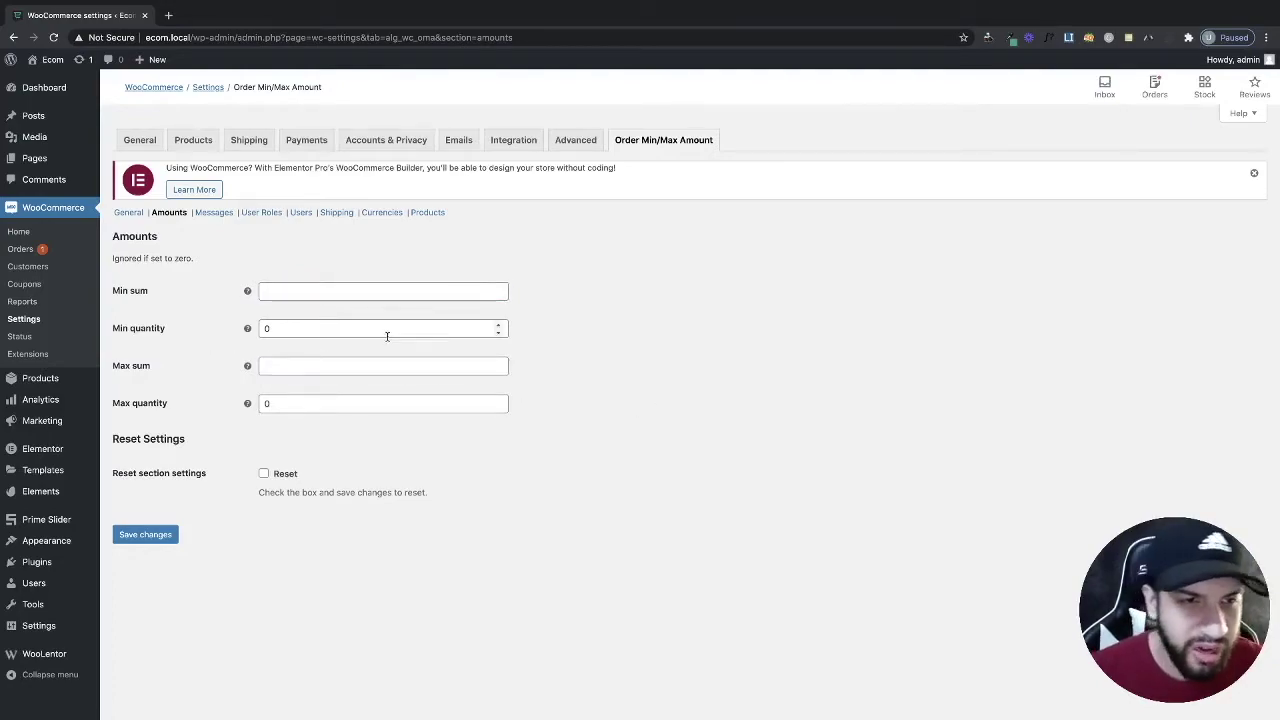
{"action": "left_click", "coordinate": [305, 366]}
{"action": "type", "text": "0"}
{"action": "left_click", "coordinate": [290, 292]}
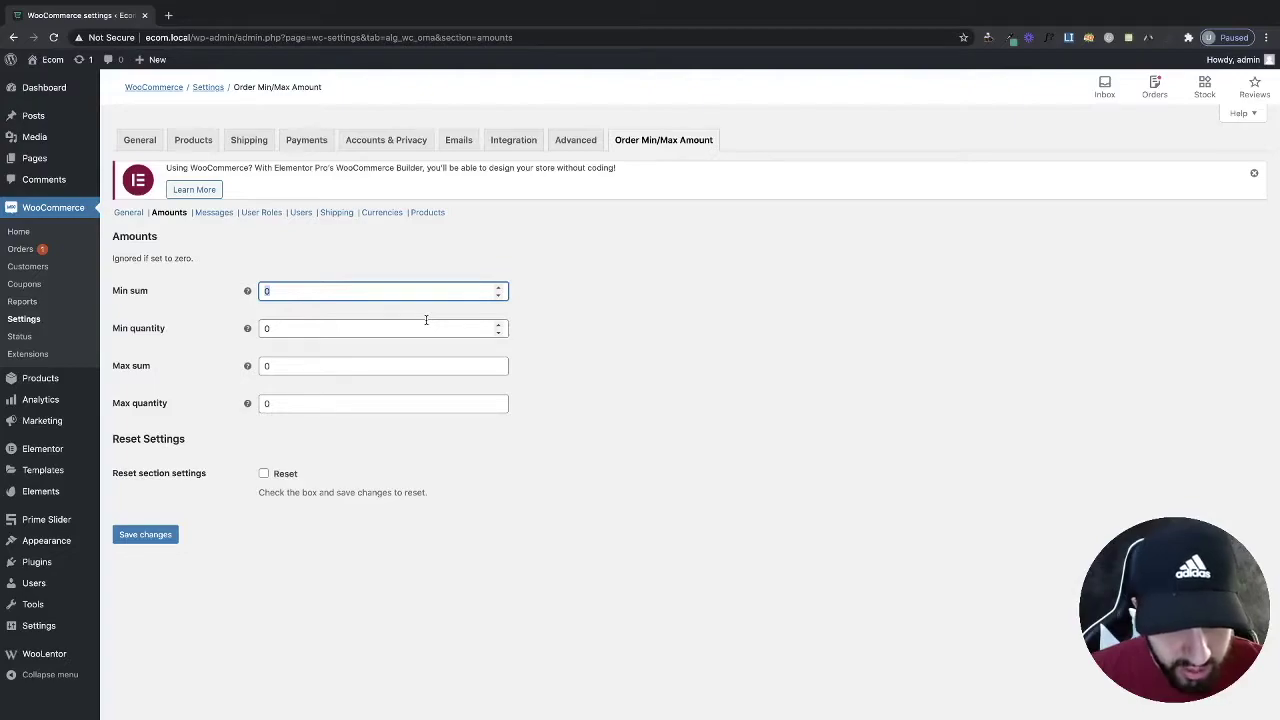
{"action": "type", "text": "50"}
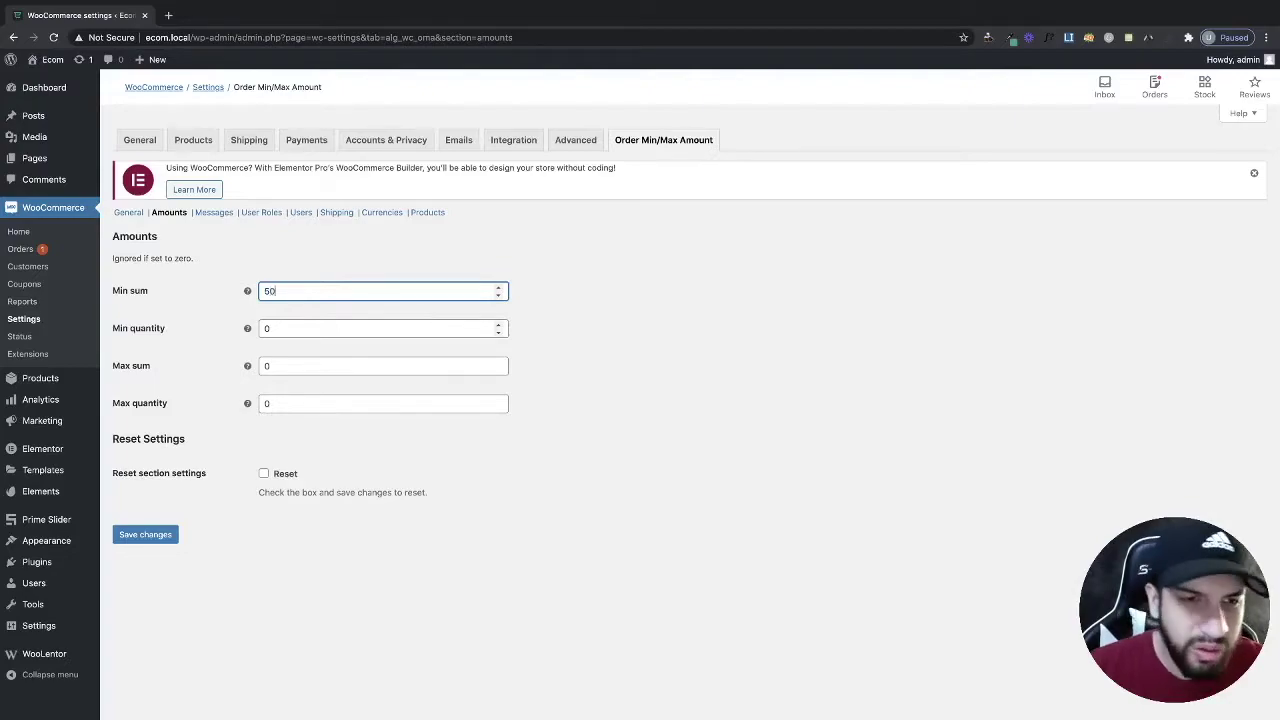
{"action": "left_click", "coordinate": [390, 366]}
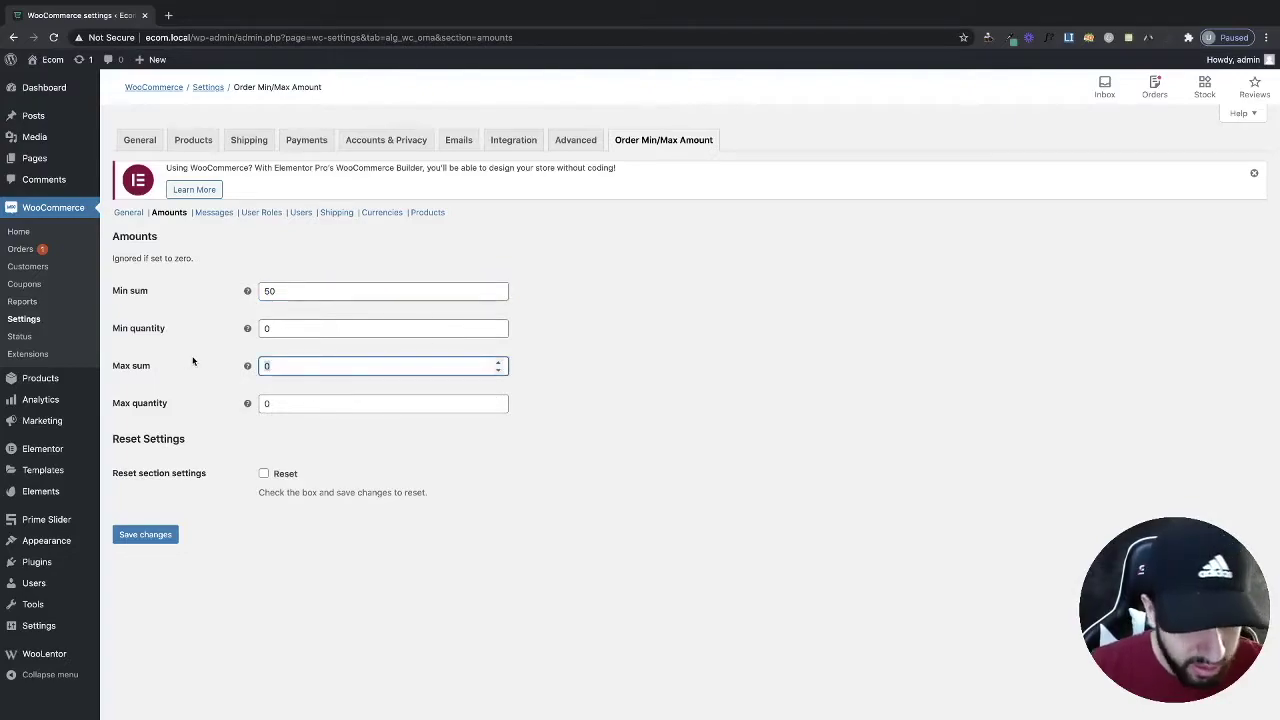
{"action": "left_click", "coordinate": [589, 492]}
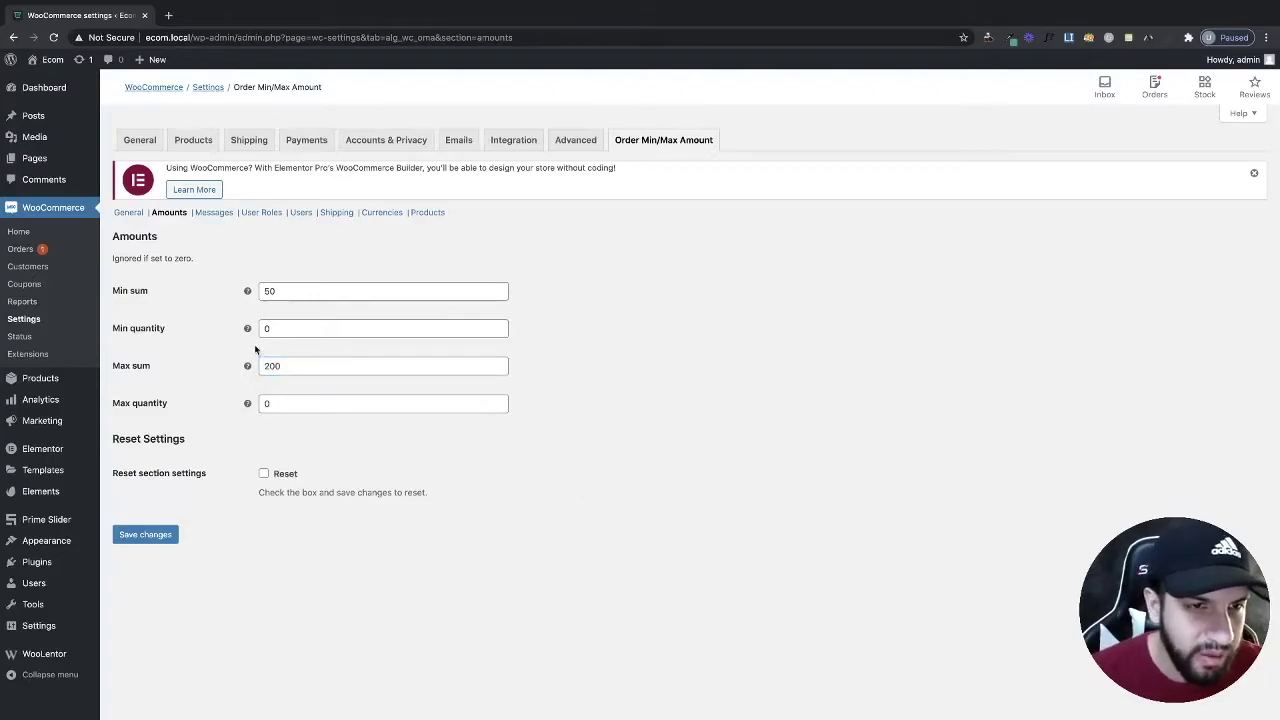
Reset Min quantity to 0, leave Max quantity at 0, and save the amounts.
{"action": "left_click", "coordinate": [274, 330]}
{"action": "left_click", "coordinate": [499, 326]}
{"action": "left_click", "coordinate": [499, 326]}
{"action": "left_click_drag", "start_coordinate": [340, 328], "coordinate": [237, 329]}
{"action": "type", "text": "2"}
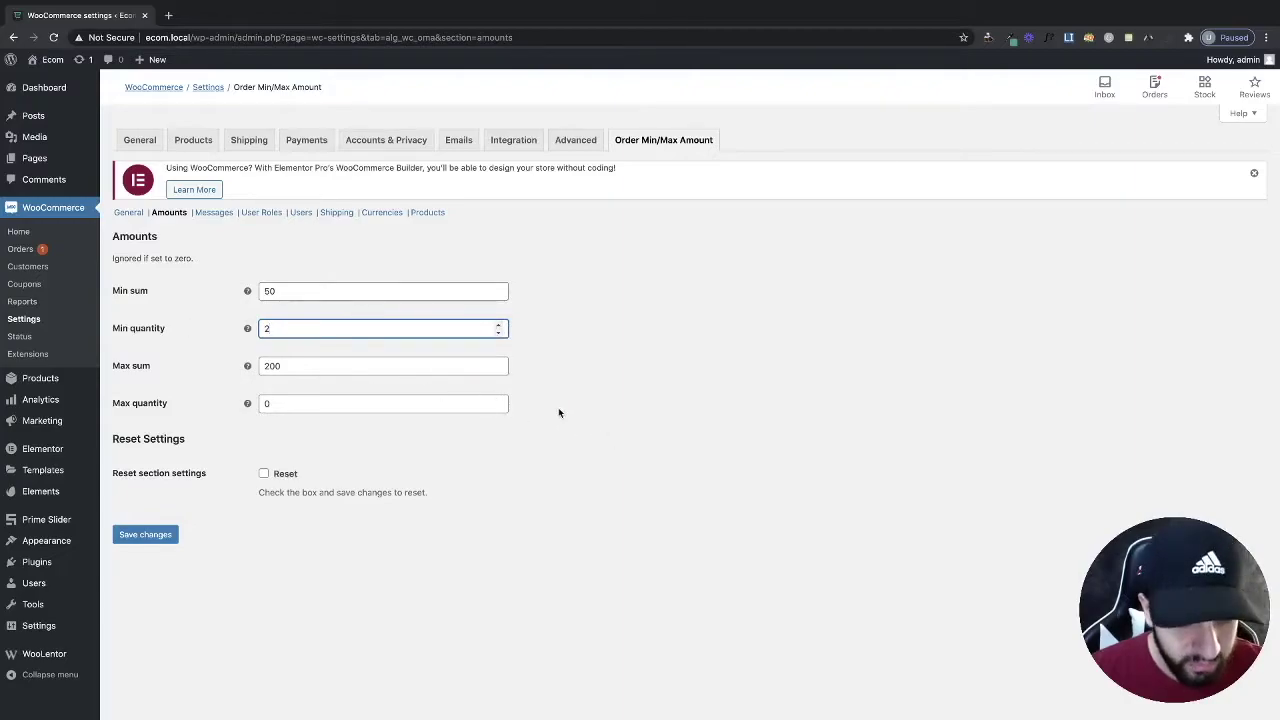
{"action": "left_click_drag", "start_coordinate": [285, 329], "coordinate": [192, 323]}
{"action": "key", "text": "BackSpace"}
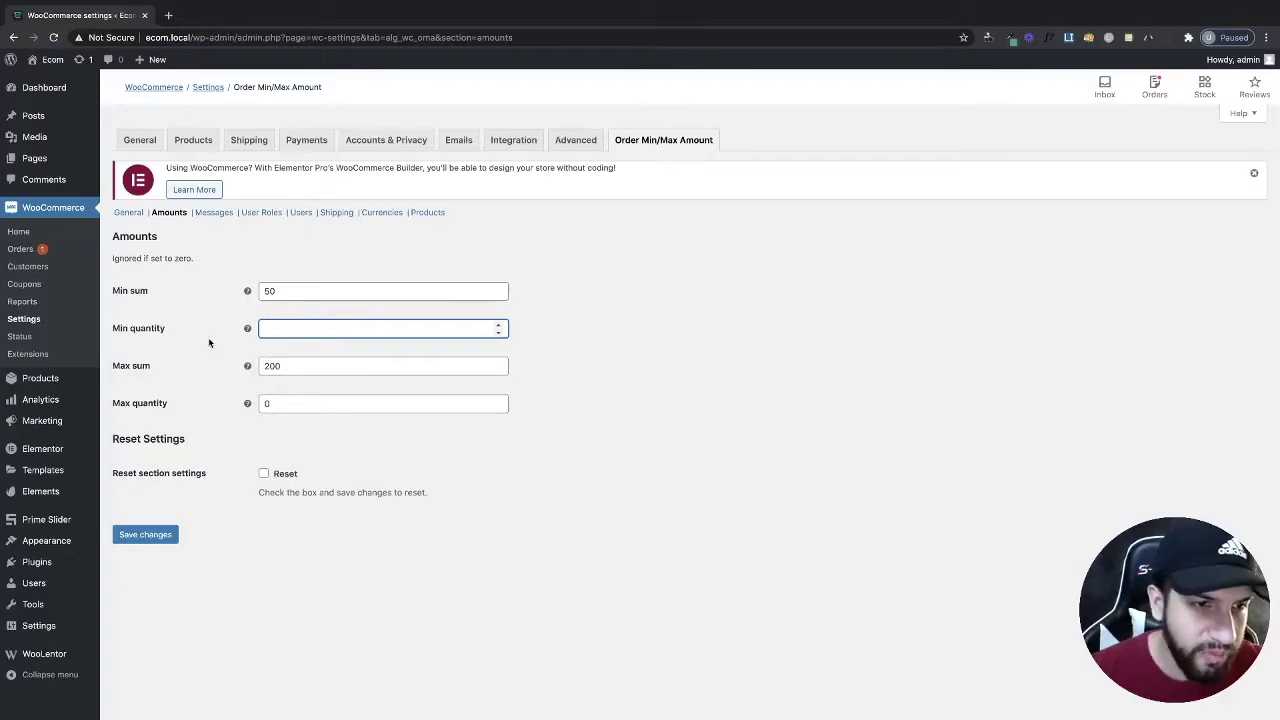
{"action": "left_click", "coordinate": [280, 404]}
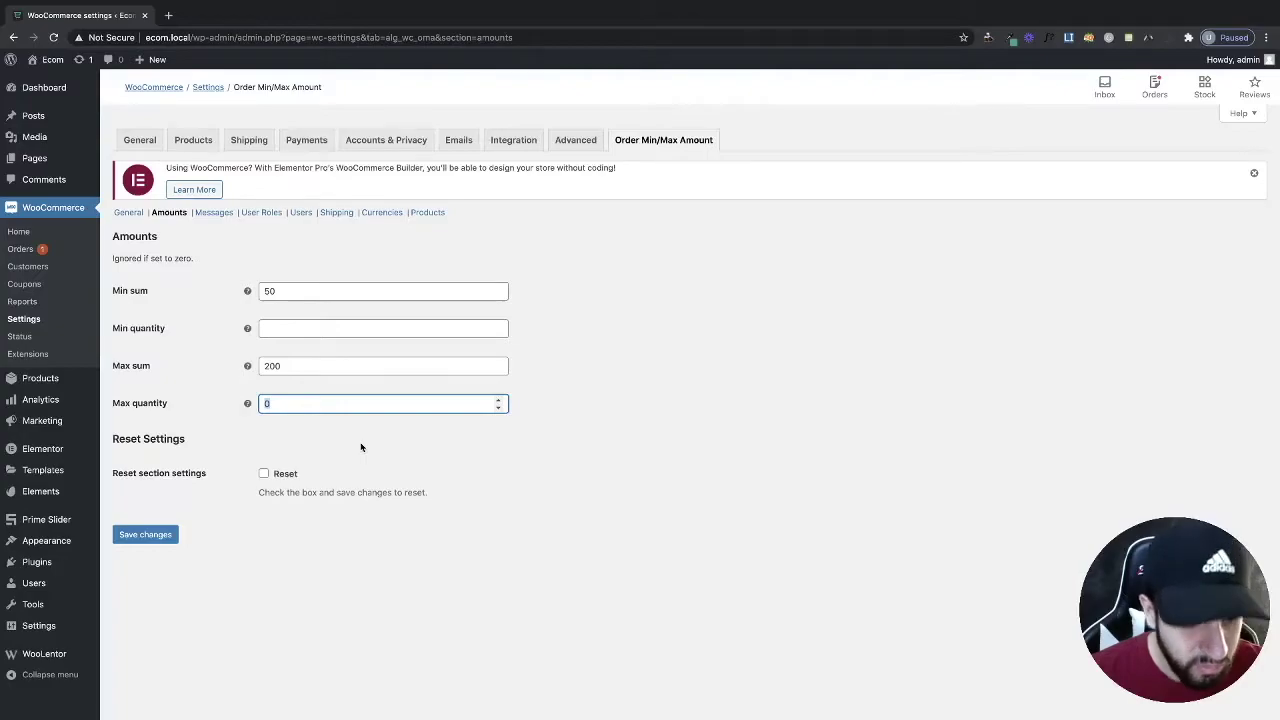
{"action": "left_click", "coordinate": [268, 328]}
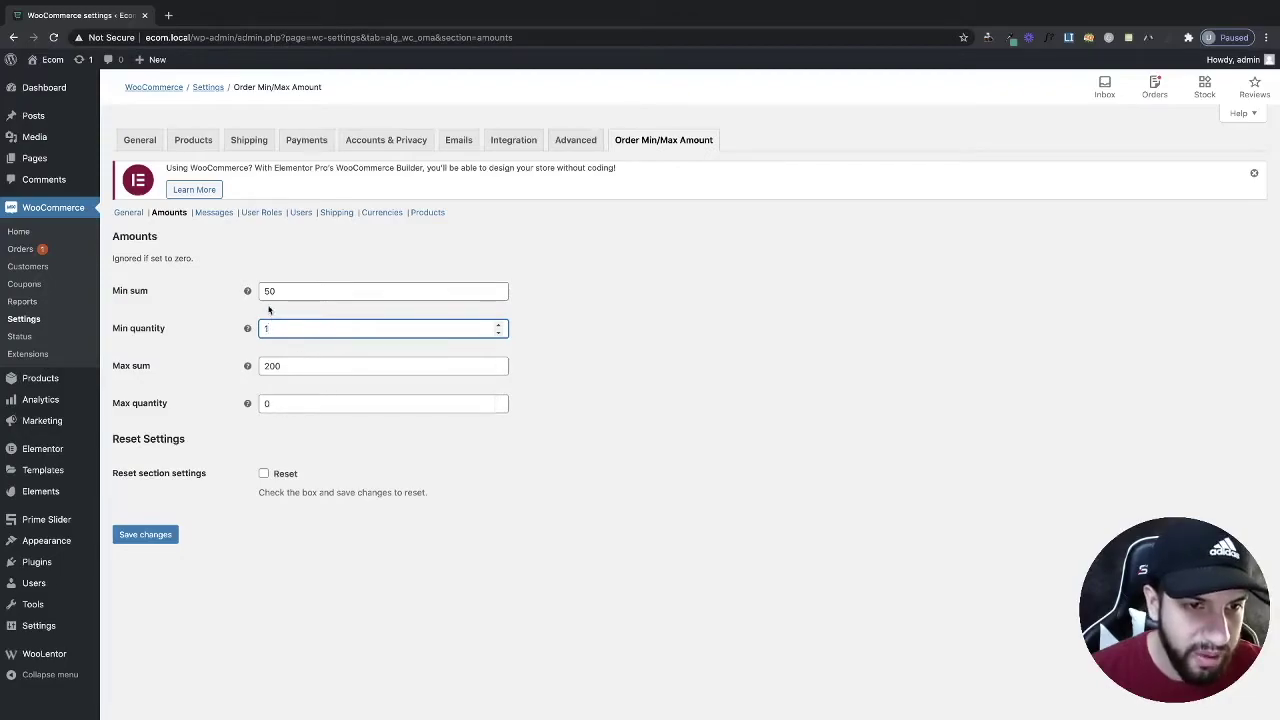
{"action": "type", "text": "0"}
{"action": "left_click", "coordinate": [642, 475]}
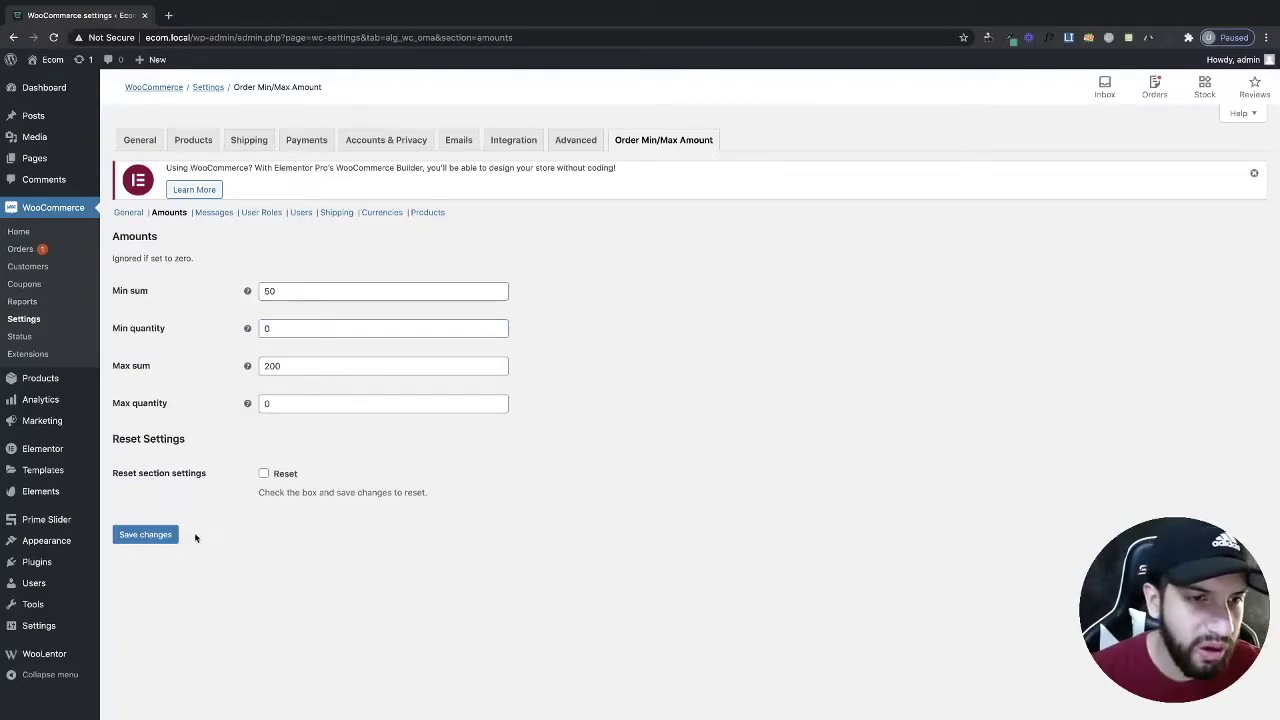
{"action": "left_click", "coordinate": [163, 535]}
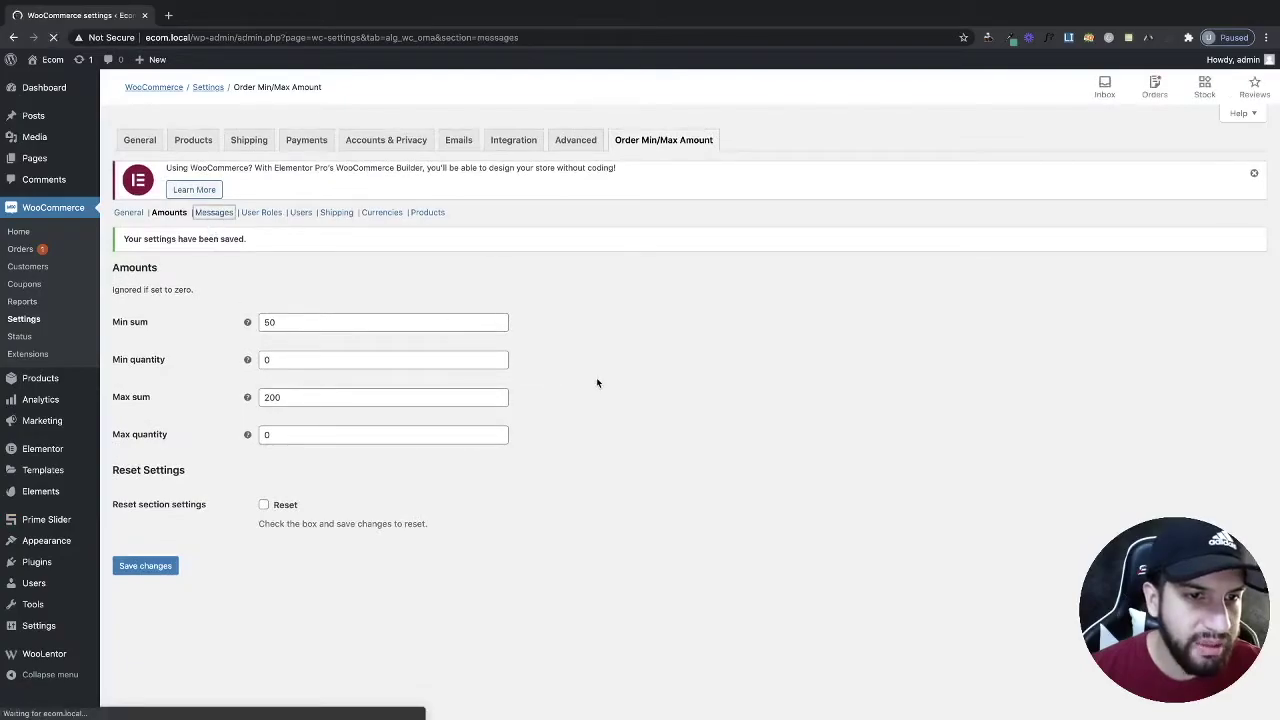
Turn off cart and checkout notices and save the Messages settings.
{"action": "left_click", "coordinate": [261, 310]}
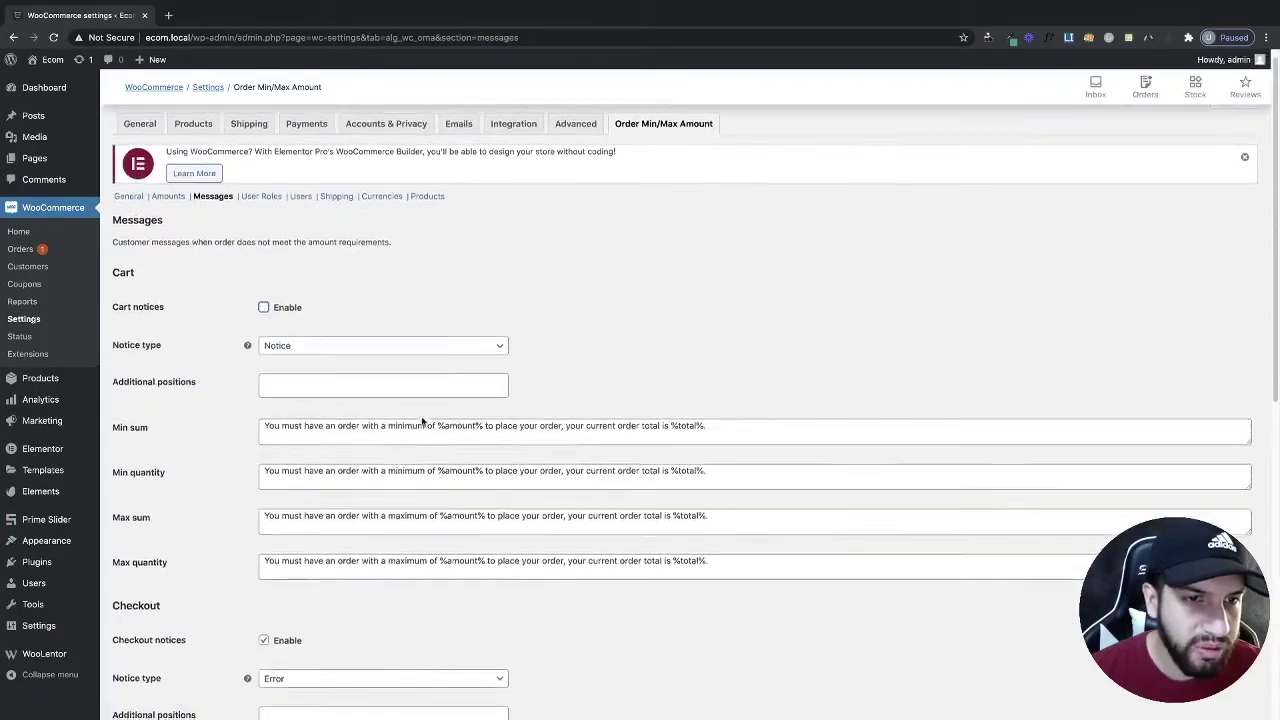
{"action": "scroll", "coordinate": [286, 477], "scroll_direction": "down", "scroll_amount": 2}
{"action": "left_click", "coordinate": [264, 415]}
{"action": "scroll", "coordinate": [454, 491], "scroll_direction": "down", "scroll_amount": 2}
{"action": "scroll", "coordinate": [454, 486], "scroll_direction": "down", "scroll_amount": 2}
{"action": "left_click", "coordinate": [155, 654]}
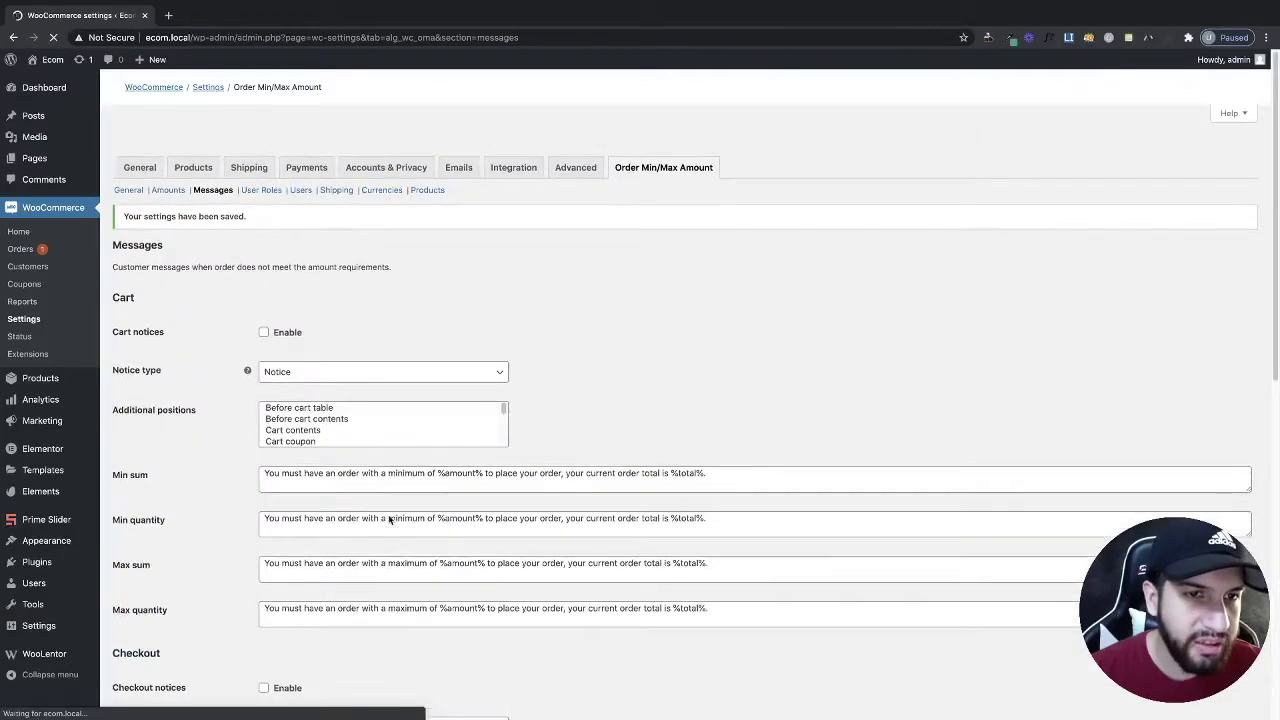
Keep the cart notice type as Notice and re-enable both cart and checkout notices.
{"action": "left_click", "coordinate": [298, 395]}
{"action": "left_click", "coordinate": [300, 410]}
{"action": "left_click", "coordinate": [312, 395]}
{"action": "left_click", "coordinate": [302, 433]}
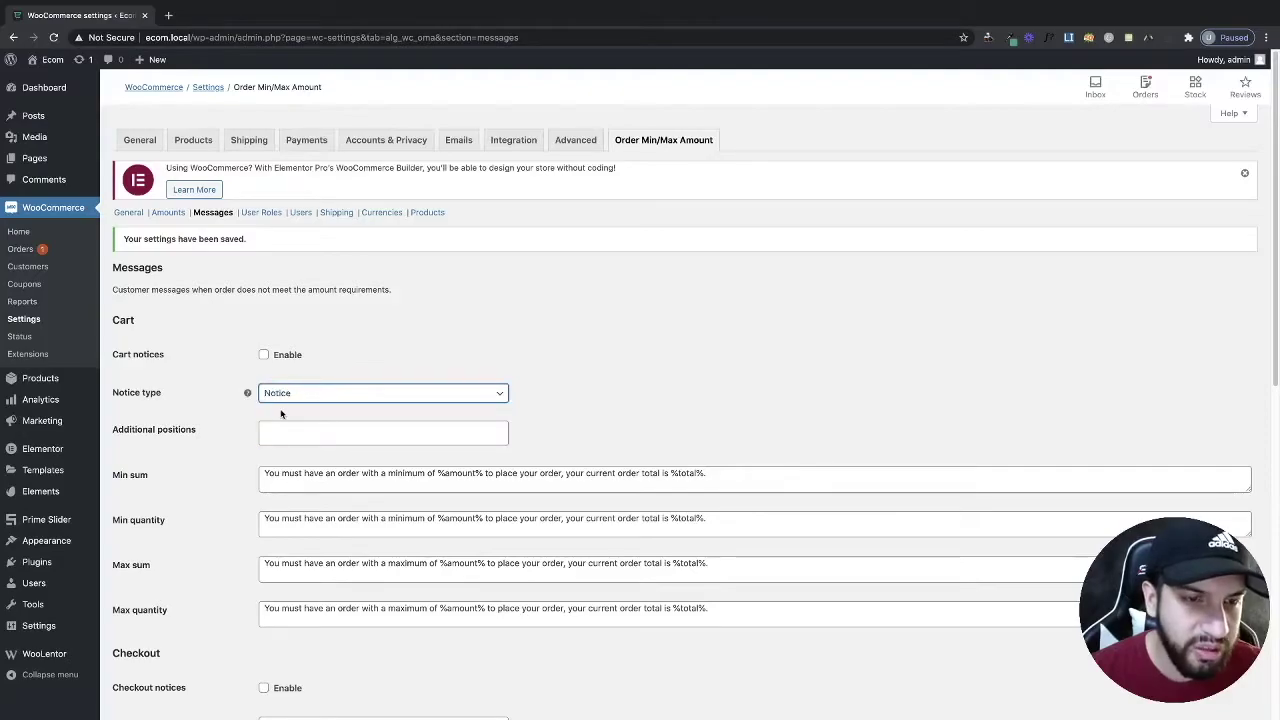
{"action": "left_click", "coordinate": [263, 356]}
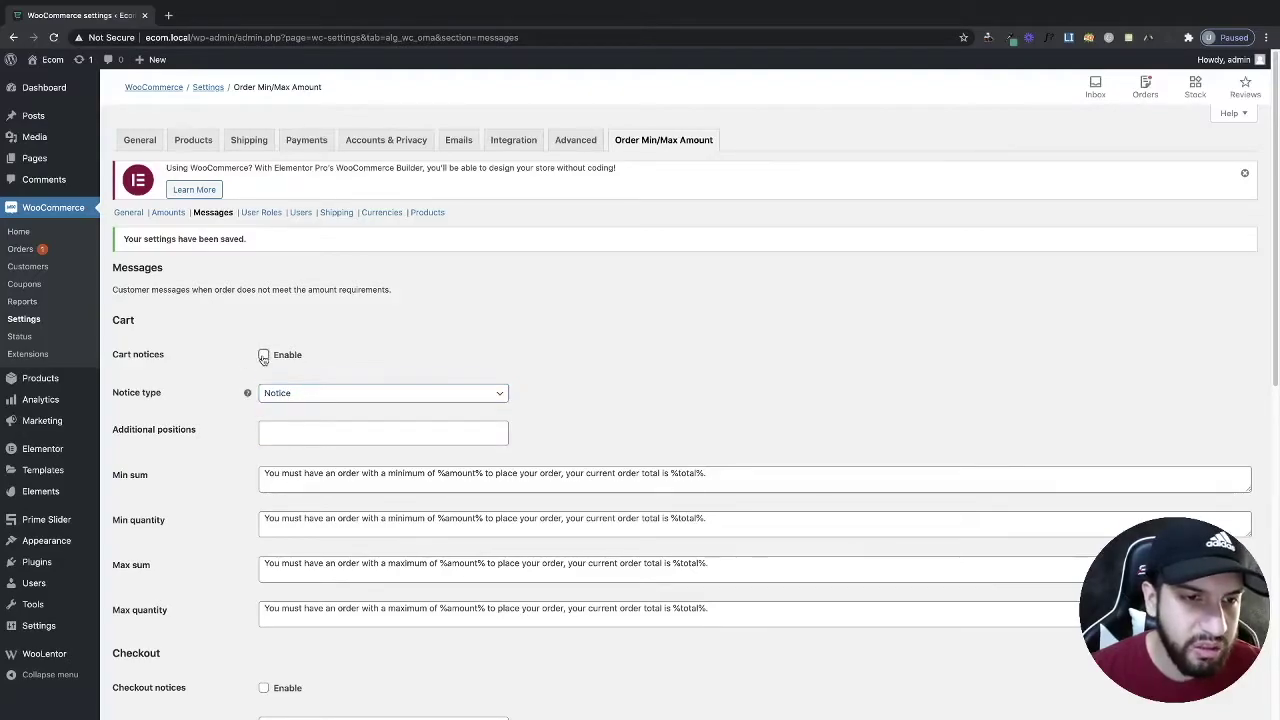
{"action": "scroll", "coordinate": [223, 374], "scroll_direction": "down", "scroll_amount": 1}
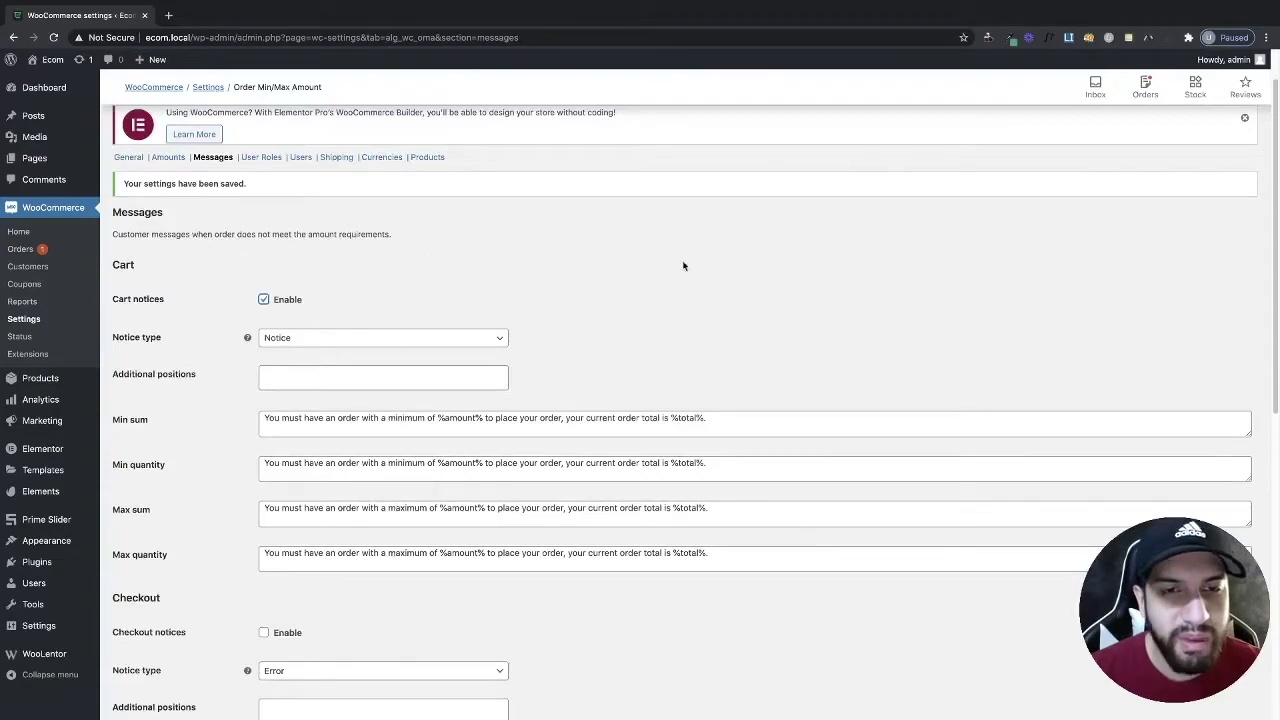
{"action": "scroll", "coordinate": [797, 341], "scroll_direction": "down", "scroll_amount": 4}
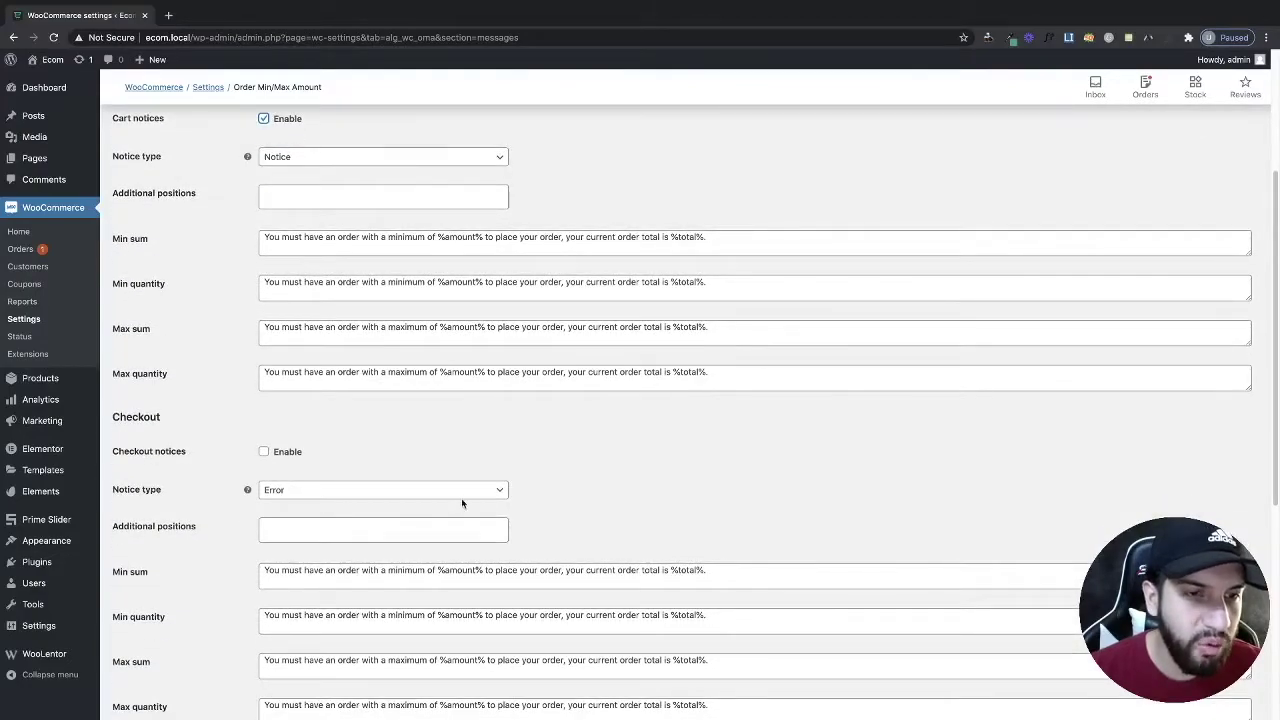
{"action": "scroll", "coordinate": [462, 503], "scroll_direction": "down", "scroll_amount": 2}
{"action": "left_click", "coordinate": [263, 376]}
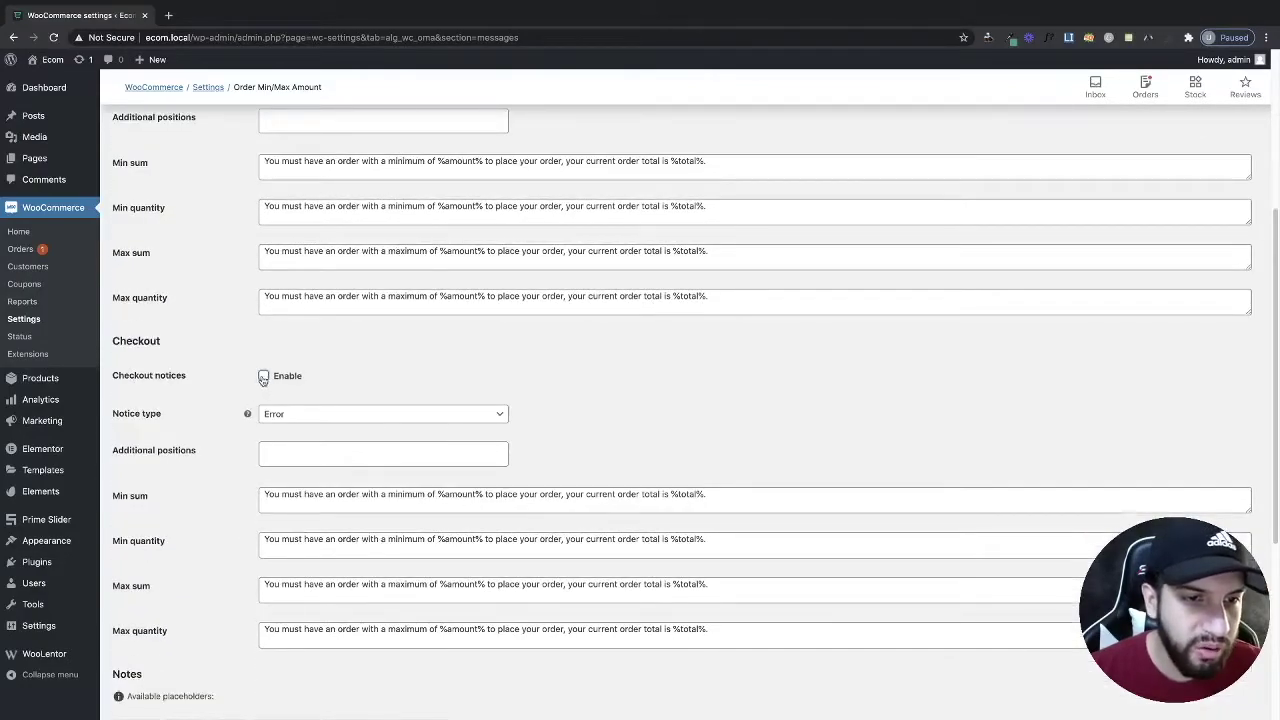
Look over the default Min sum and Max sum cart messages, then save the enabled notices.
{"action": "scroll", "coordinate": [420, 437], "scroll_direction": "down", "scroll_amount": 1}
{"action": "scroll", "coordinate": [455, 467], "scroll_direction": "up", "scroll_amount": 4}
{"action": "scroll", "coordinate": [455, 467], "scroll_direction": "down", "scroll_amount": 1}
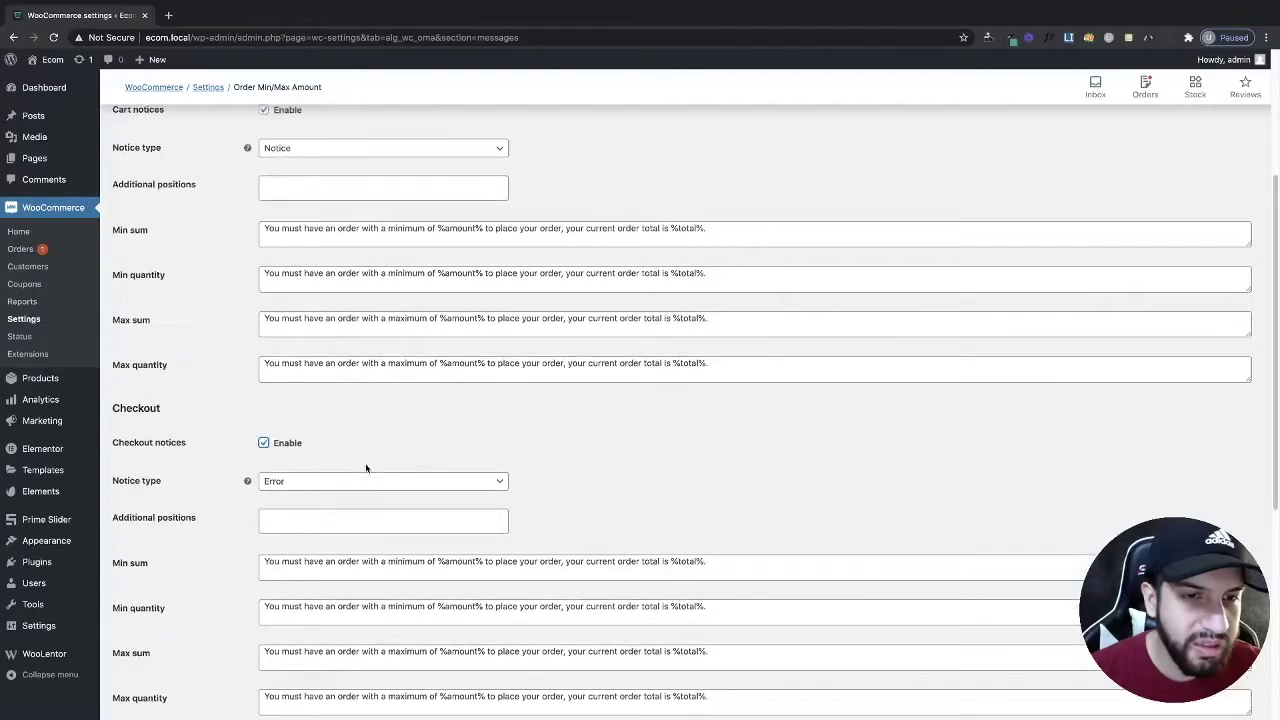
{"action": "scroll", "coordinate": [586, 485], "scroll_direction": "up", "scroll_amount": 3}
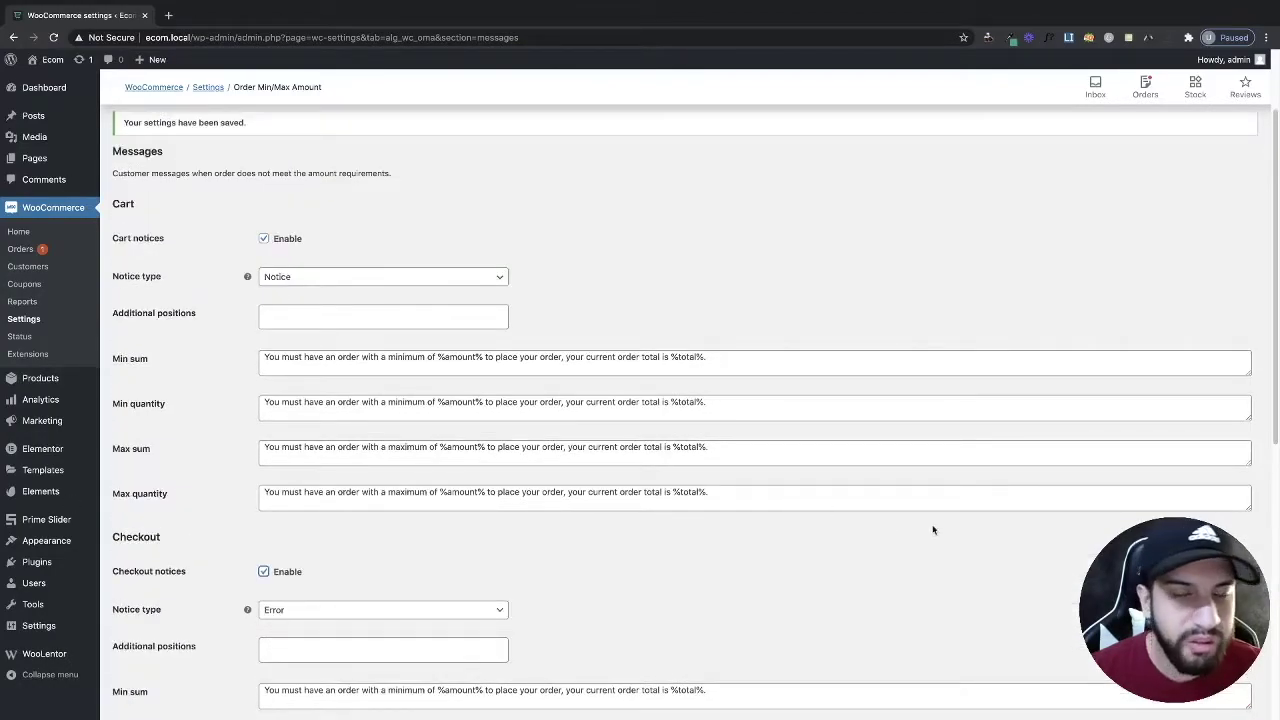
{"action": "scroll", "coordinate": [893, 521], "scroll_direction": "up", "scroll_amount": 3}
{"action": "scroll", "coordinate": [903, 520], "scroll_direction": "down", "scroll_amount": 2}
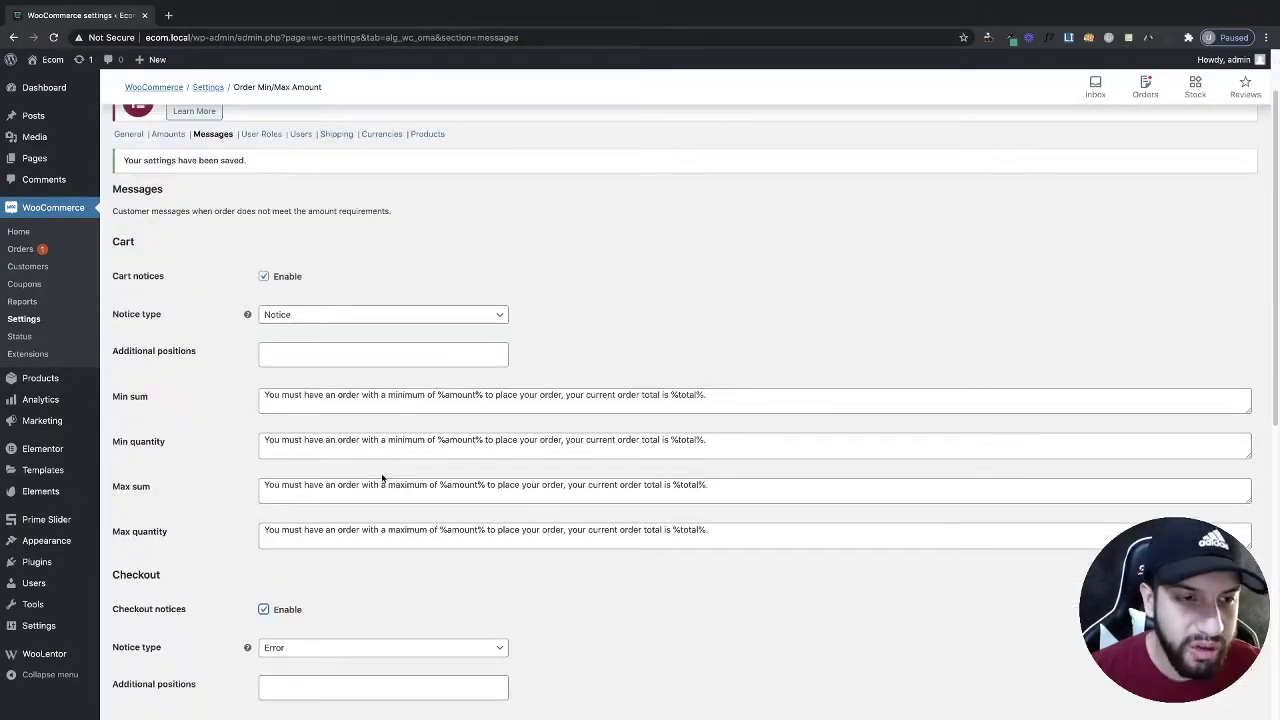
{"action": "left_click", "coordinate": [339, 400]}
{"action": "left_click", "coordinate": [361, 485]}
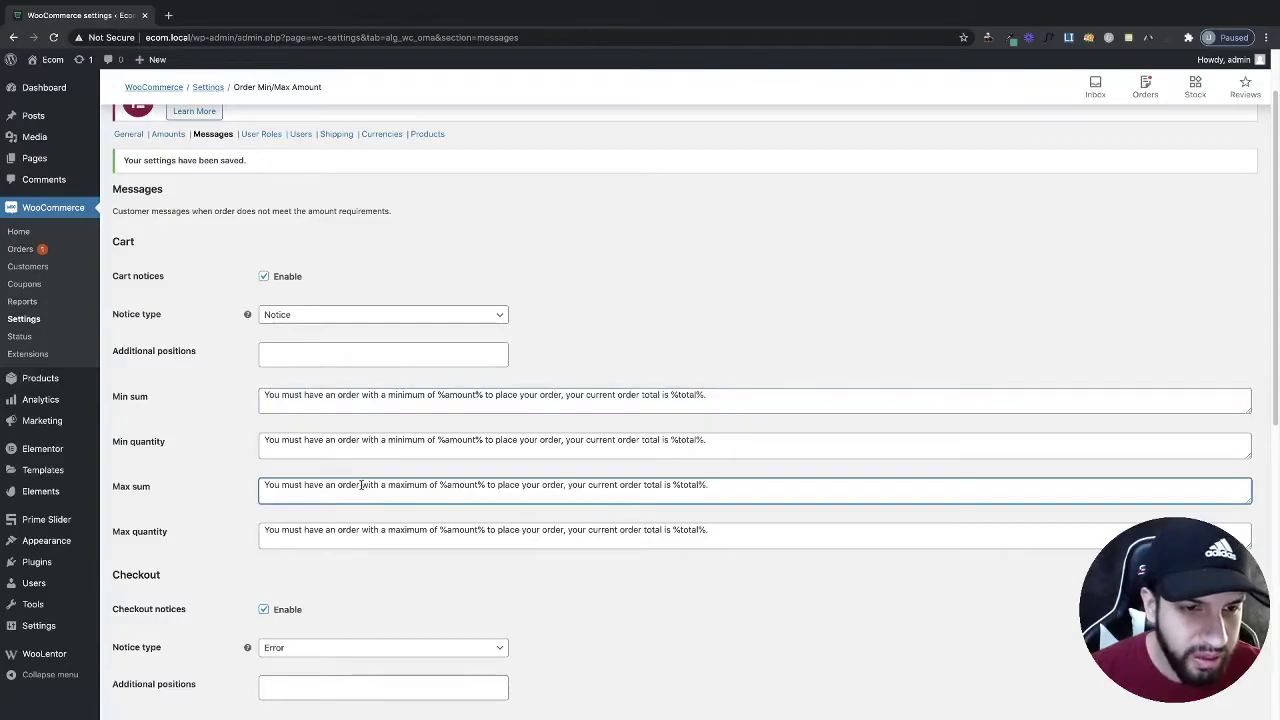
{"action": "key", "text": "ctrl+a"}
{"action": "left_click", "coordinate": [629, 394]}
{"action": "key", "text": "ctrl+a"}
{"action": "scroll", "coordinate": [759, 510], "scroll_direction": "down", "scroll_amount": 5}
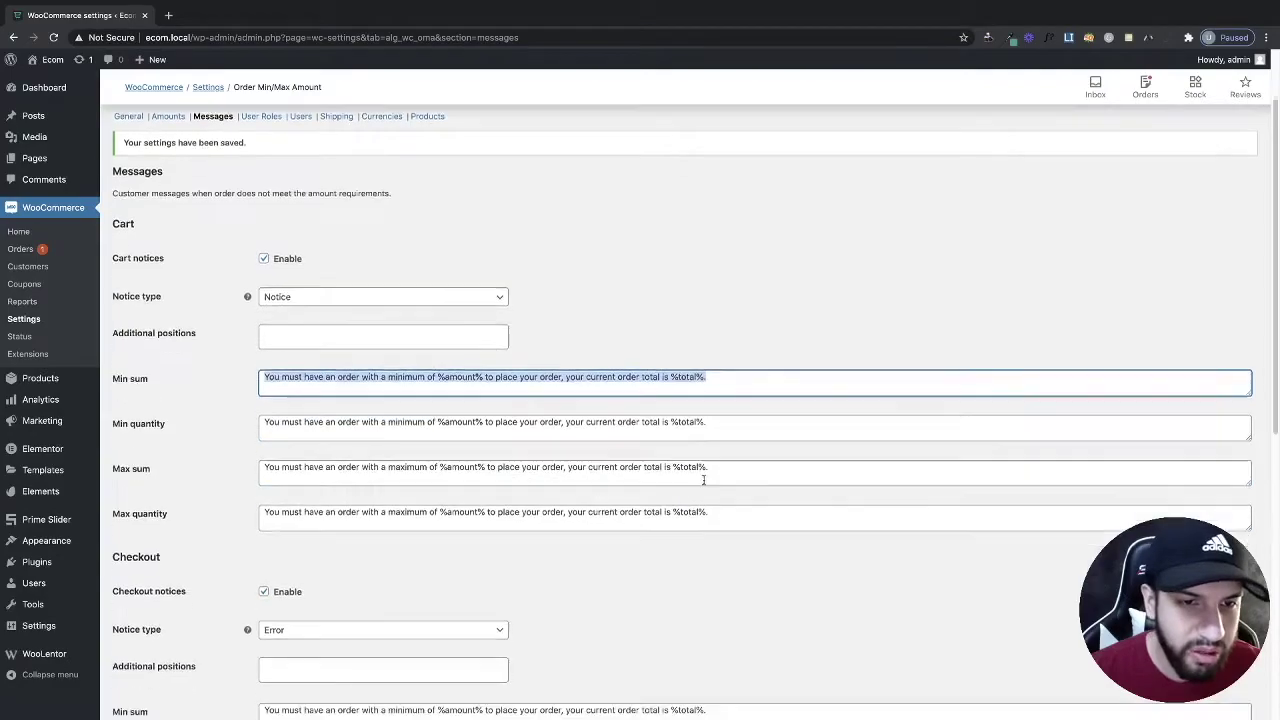
{"action": "scroll", "coordinate": [758, 516], "scroll_direction": "down", "scroll_amount": 3}
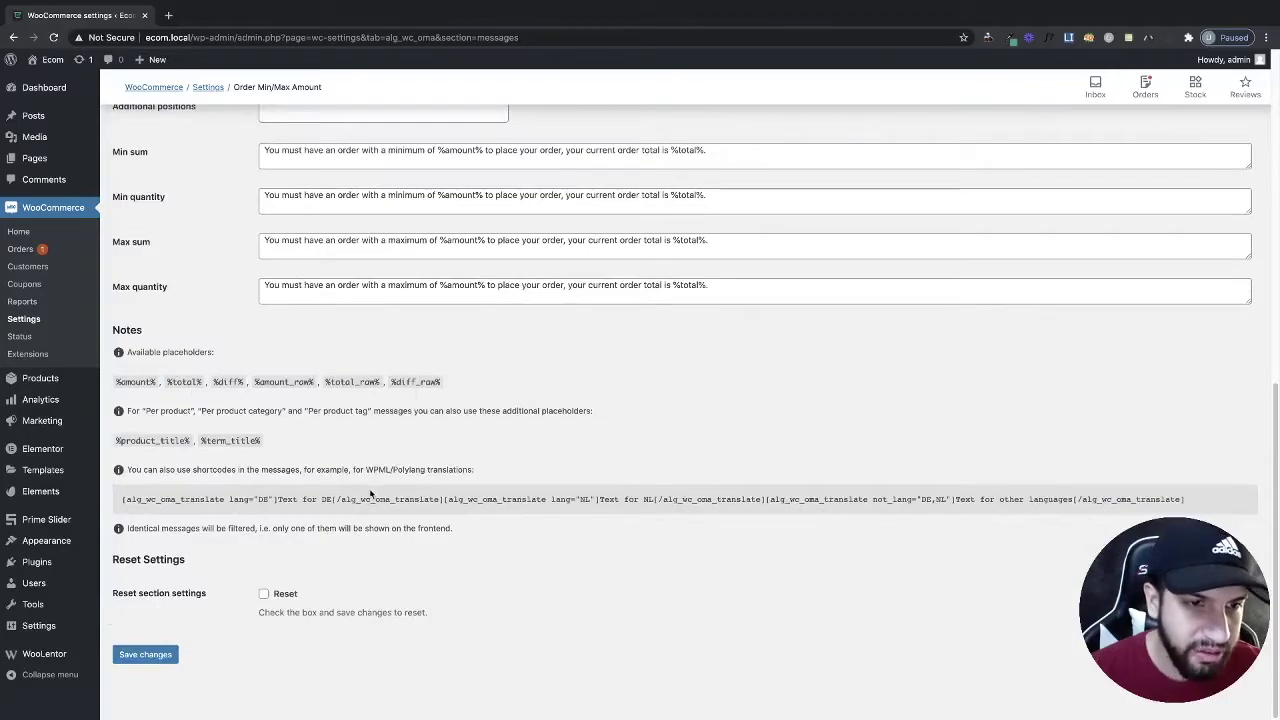
{"action": "left_click", "coordinate": [158, 660]}
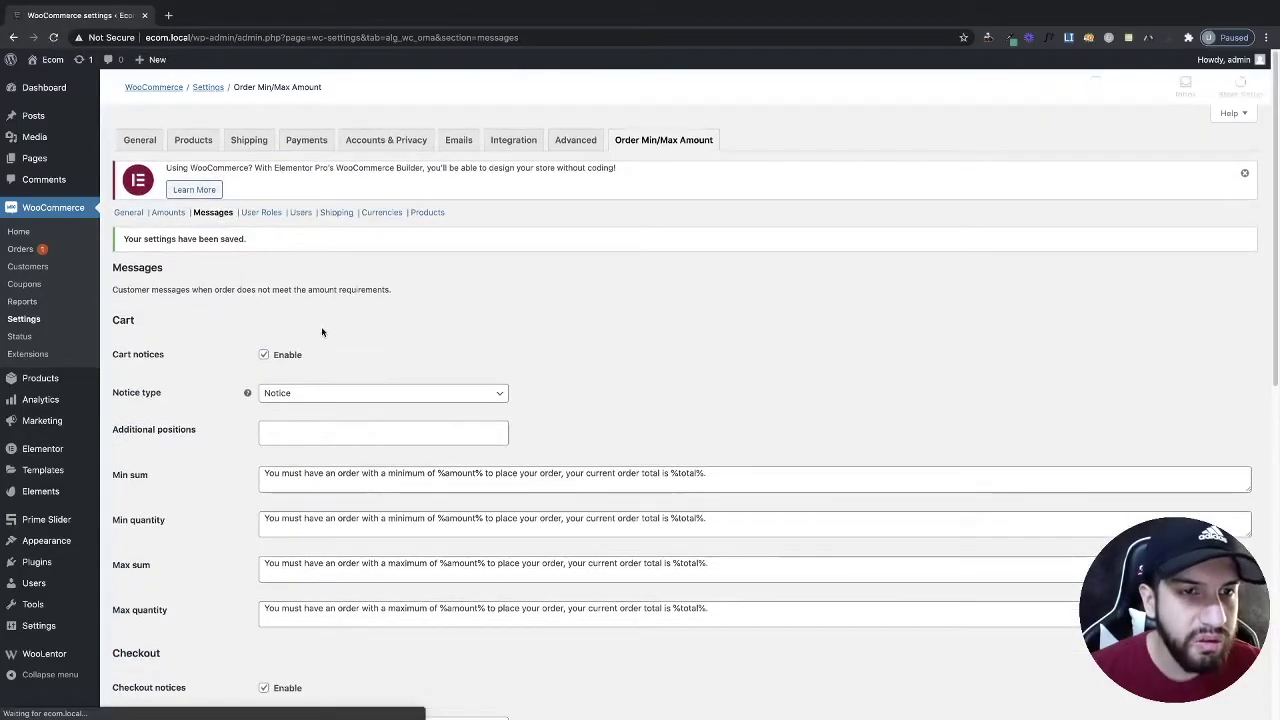
Review the User Roles limits with no roles enabled, then switch to the Users section.
{"action": "left_click", "coordinate": [259, 212]}
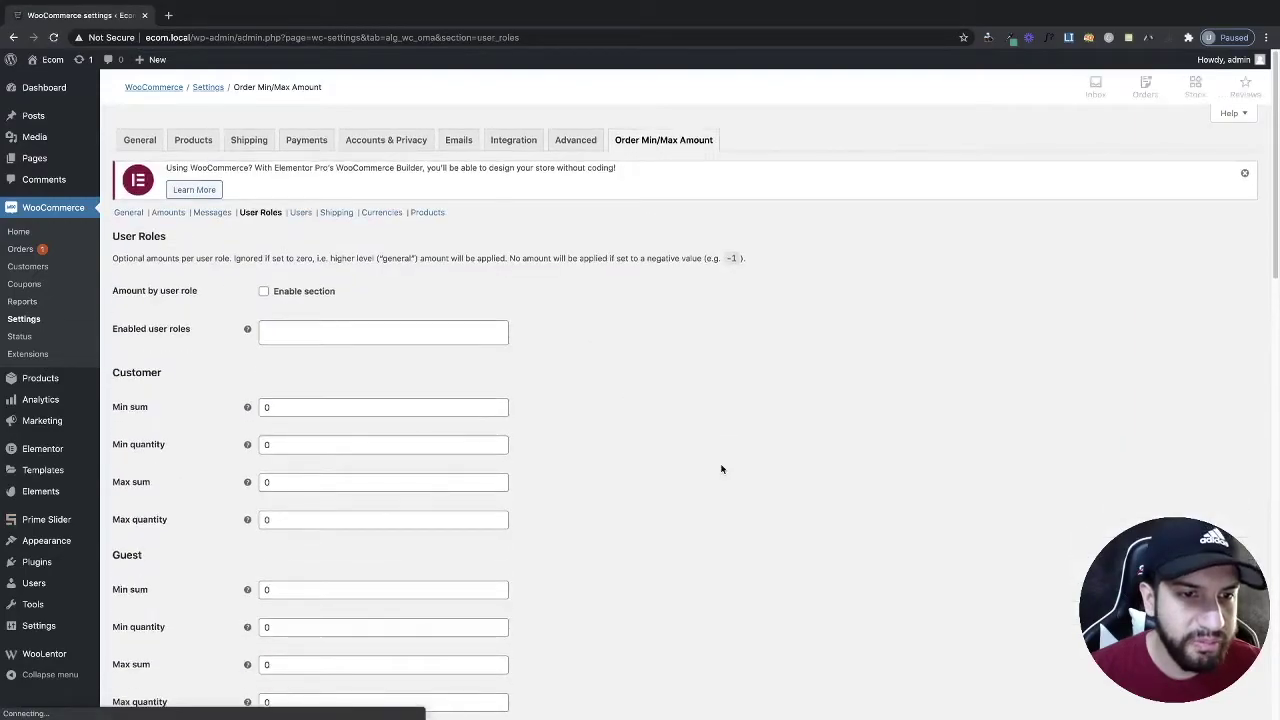
{"action": "left_click", "coordinate": [320, 318]}
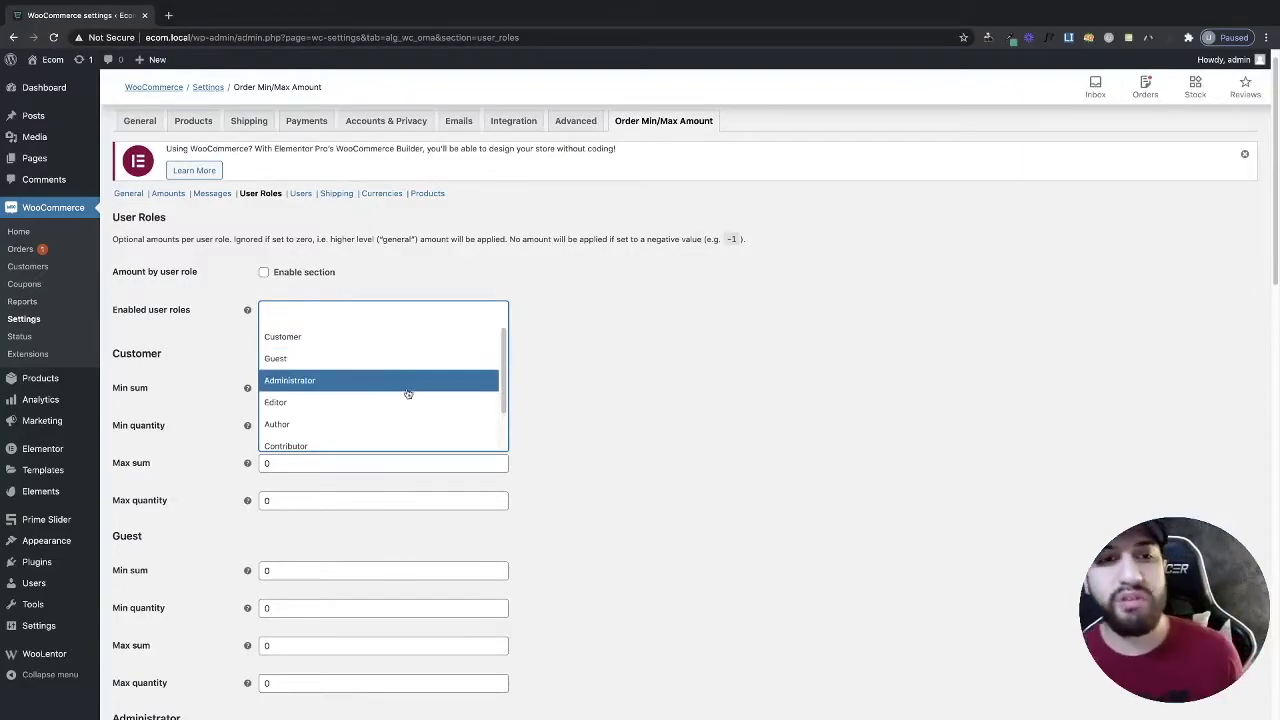
{"action": "left_click", "coordinate": [636, 352]}
{"action": "scroll", "coordinate": [500, 360], "scroll_direction": "down", "scroll_amount": 1}
{"action": "scroll", "coordinate": [331, 357], "scroll_direction": "down", "scroll_amount": 5}
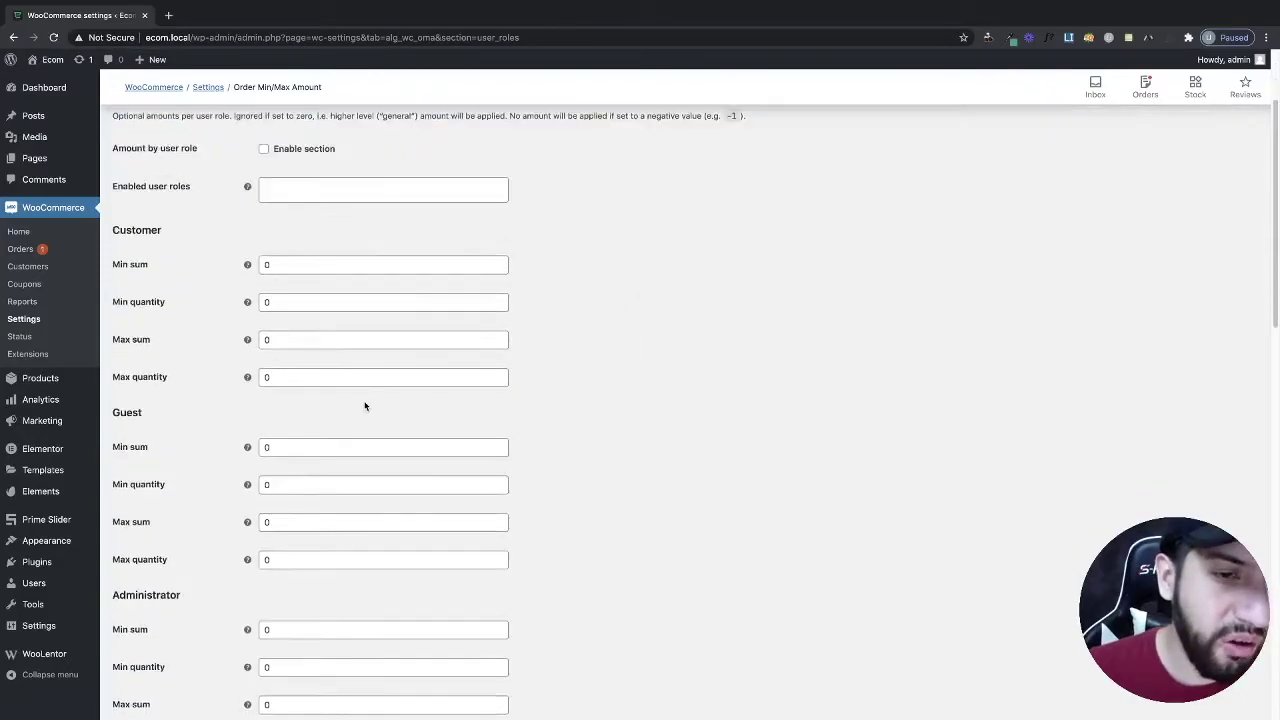
{"action": "scroll", "coordinate": [390, 439], "scroll_direction": "down", "scroll_amount": 10}
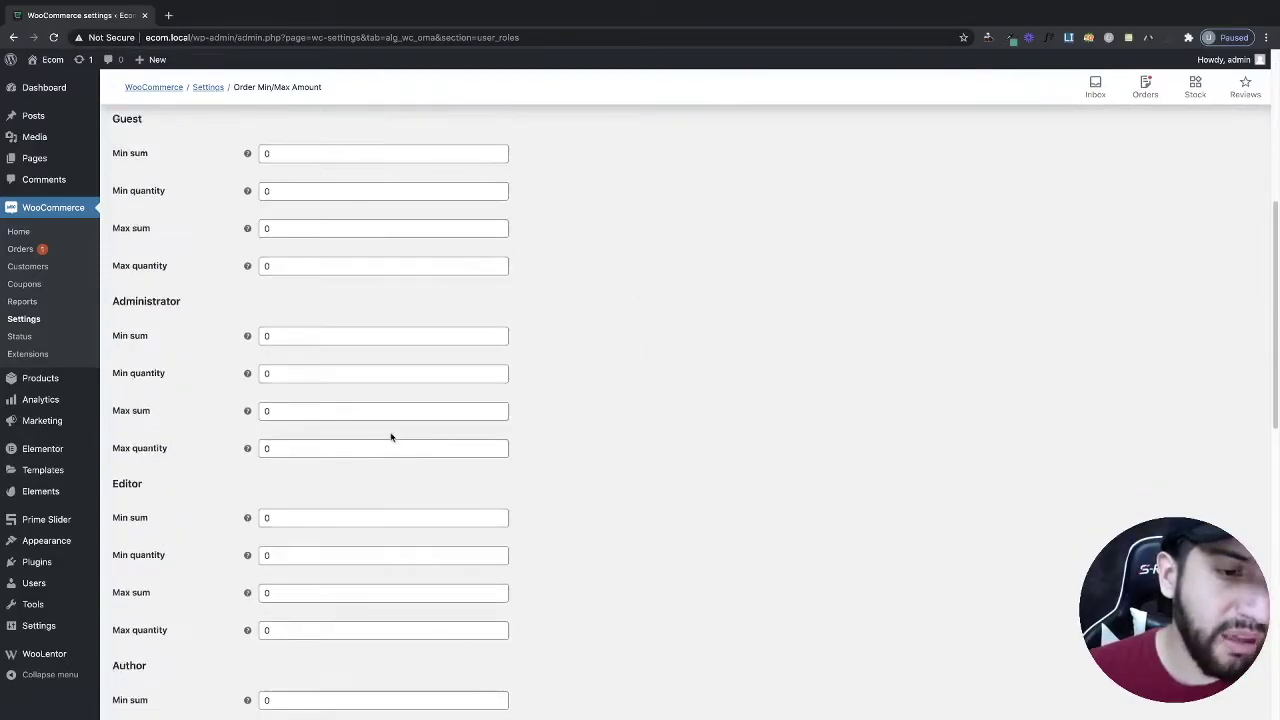
{"action": "scroll", "coordinate": [395, 432], "scroll_direction": "up", "scroll_amount": 15}
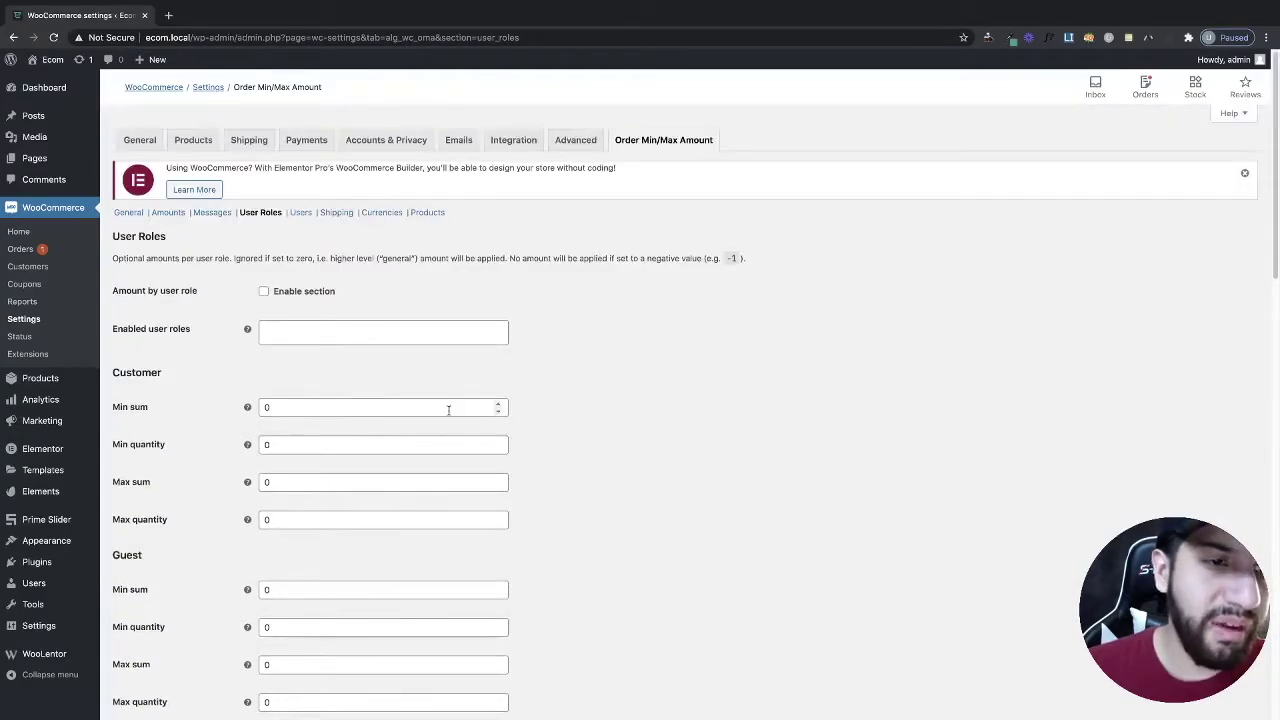
{"action": "left_click", "coordinate": [300, 212]}
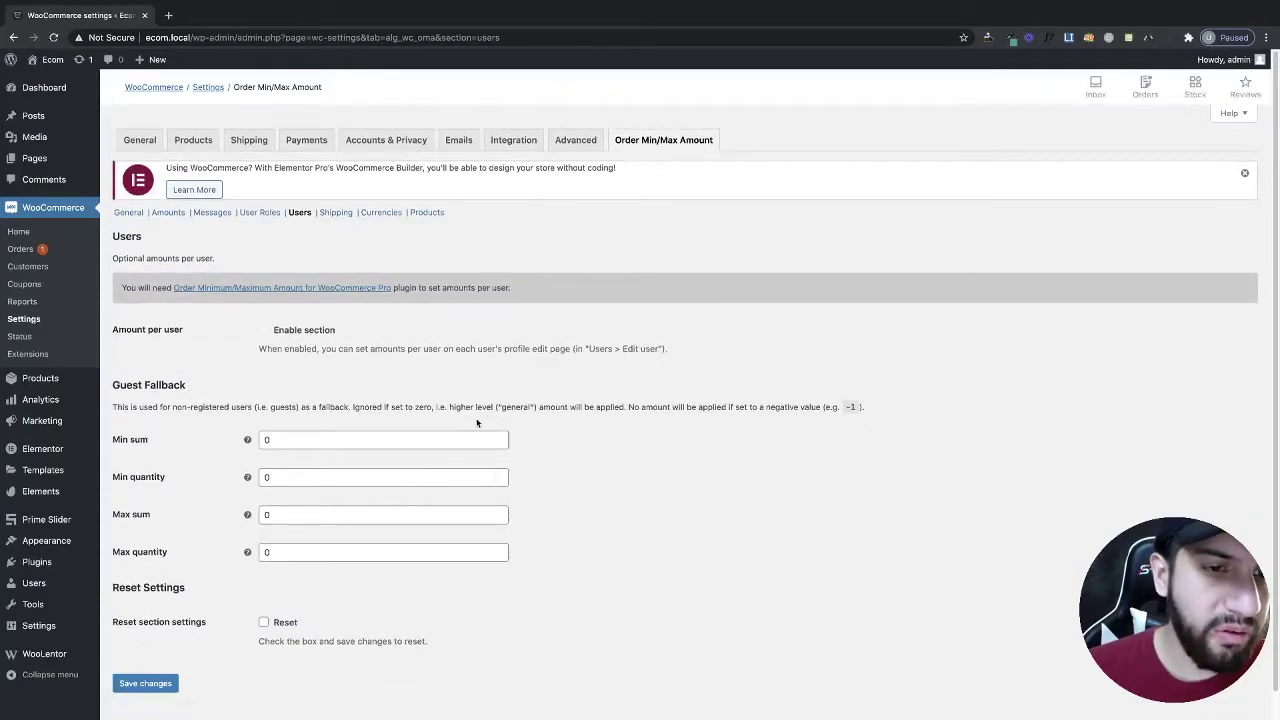
Browse the Shipping, Currencies and Products sections, then return to Amounts (Min 50, Max 200).
{"action": "scroll", "coordinate": [470, 410], "scroll_direction": "down", "scroll_amount": 1}
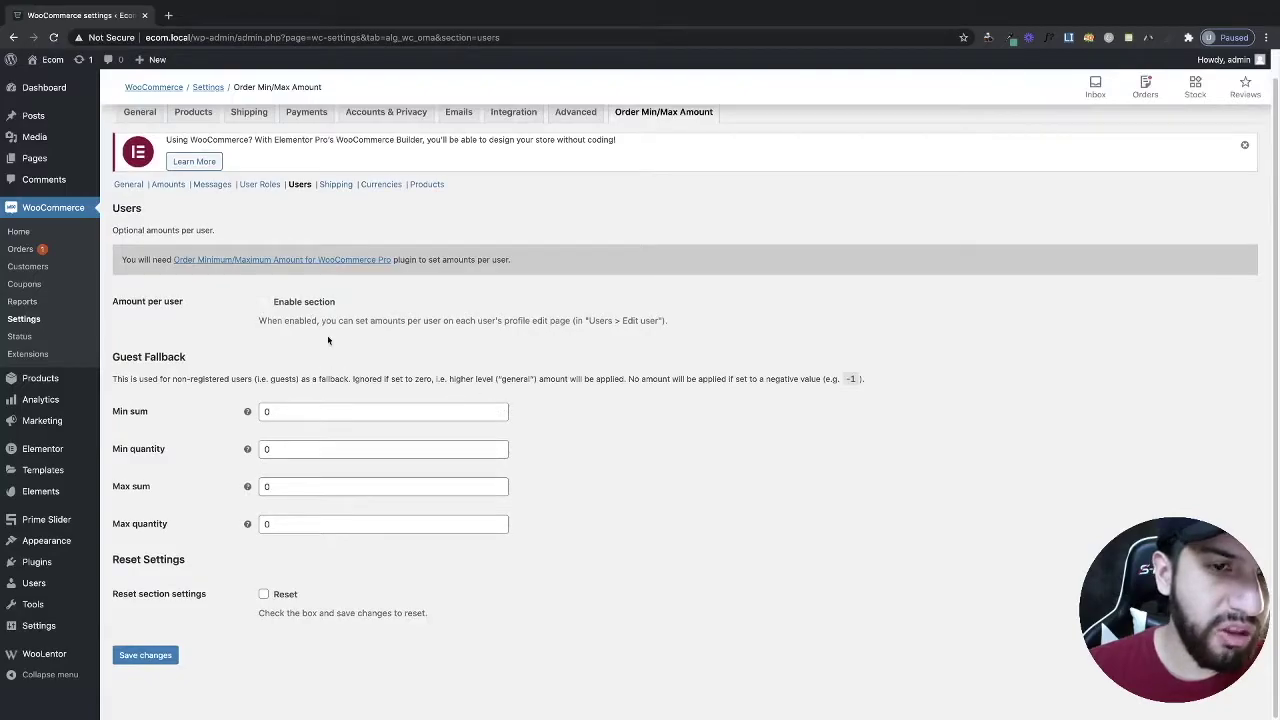
{"action": "left_click", "coordinate": [335, 184]}
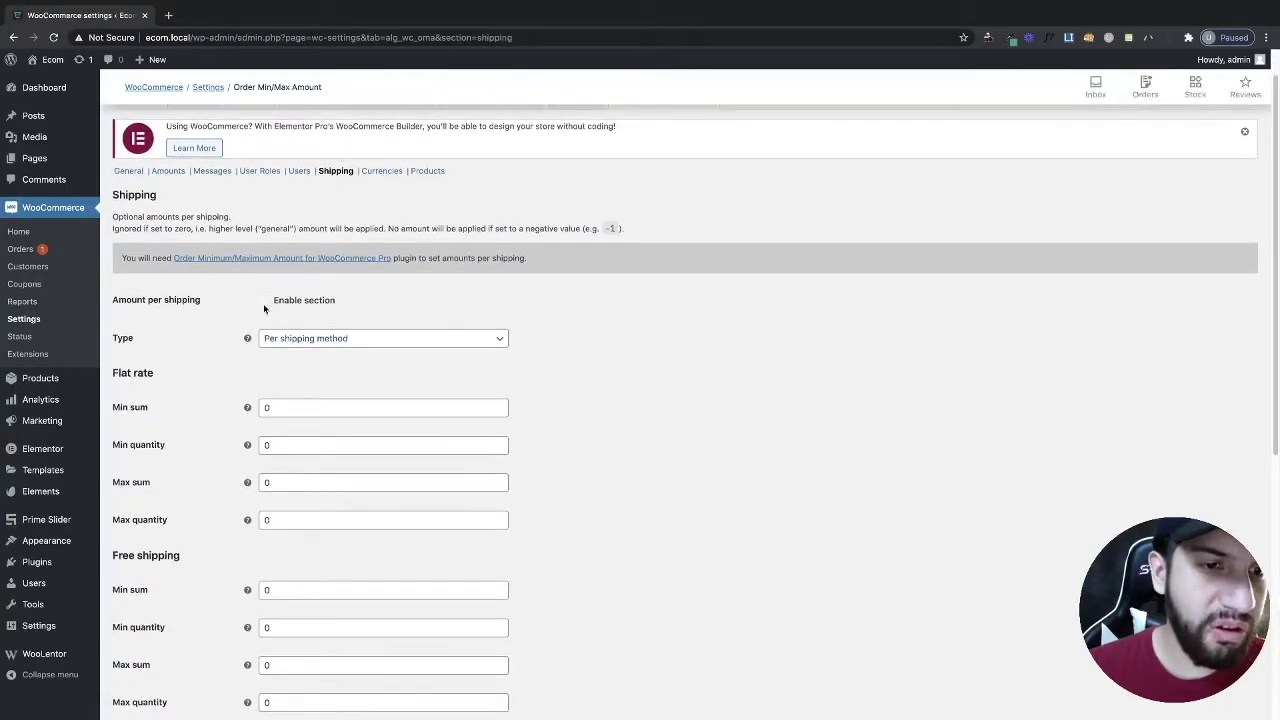
{"action": "scroll", "coordinate": [446, 334], "scroll_direction": "down", "scroll_amount": 5}
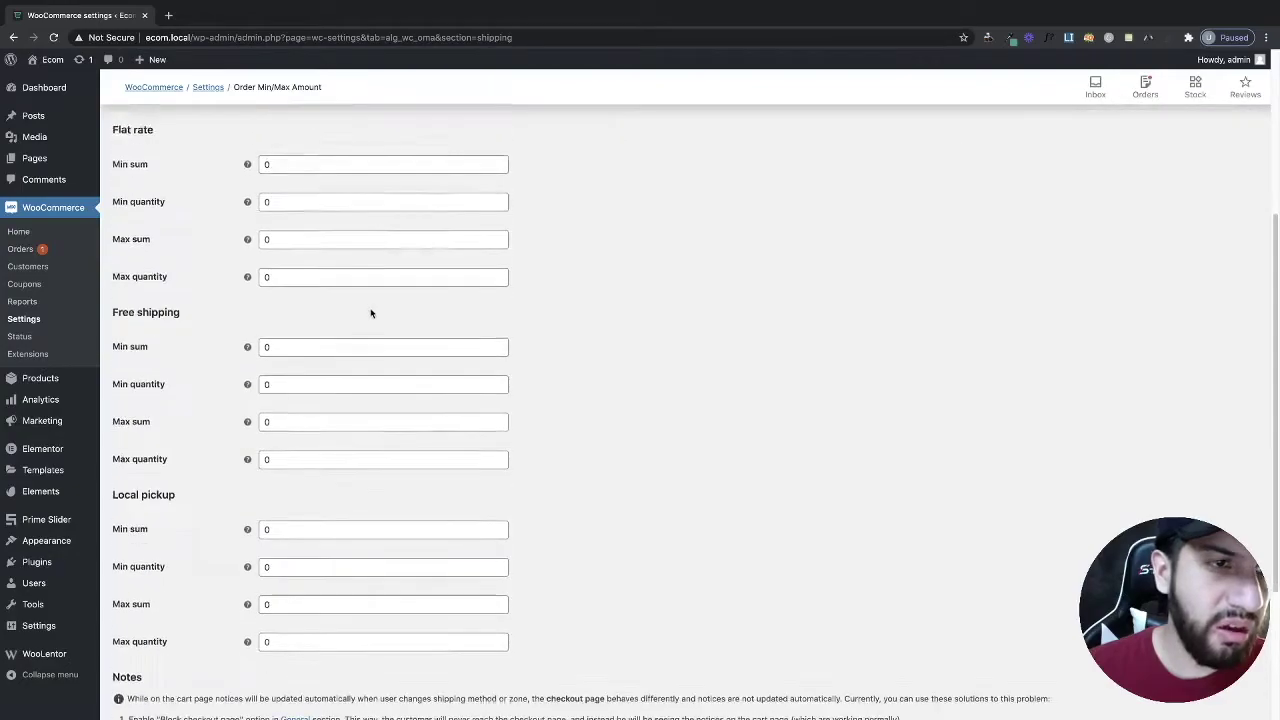
{"action": "scroll", "coordinate": [387, 320], "scroll_direction": "up", "scroll_amount": 5}
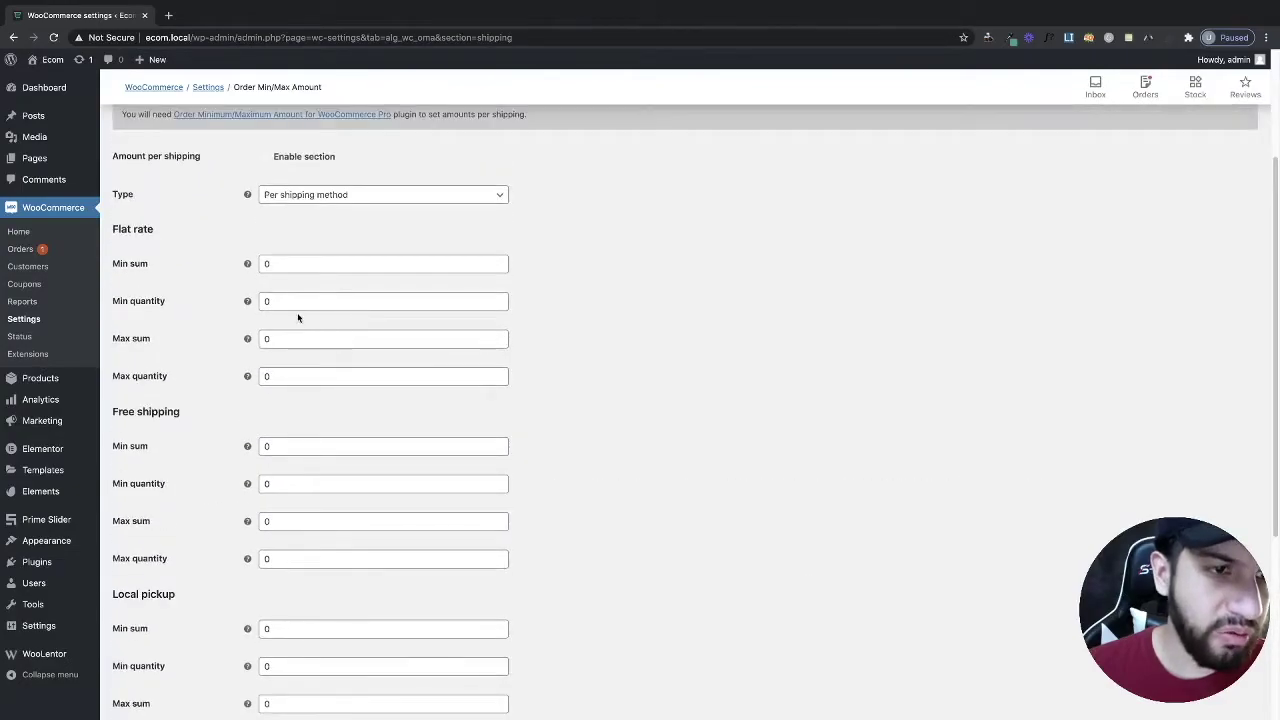
{"action": "left_click", "coordinate": [381, 134]}
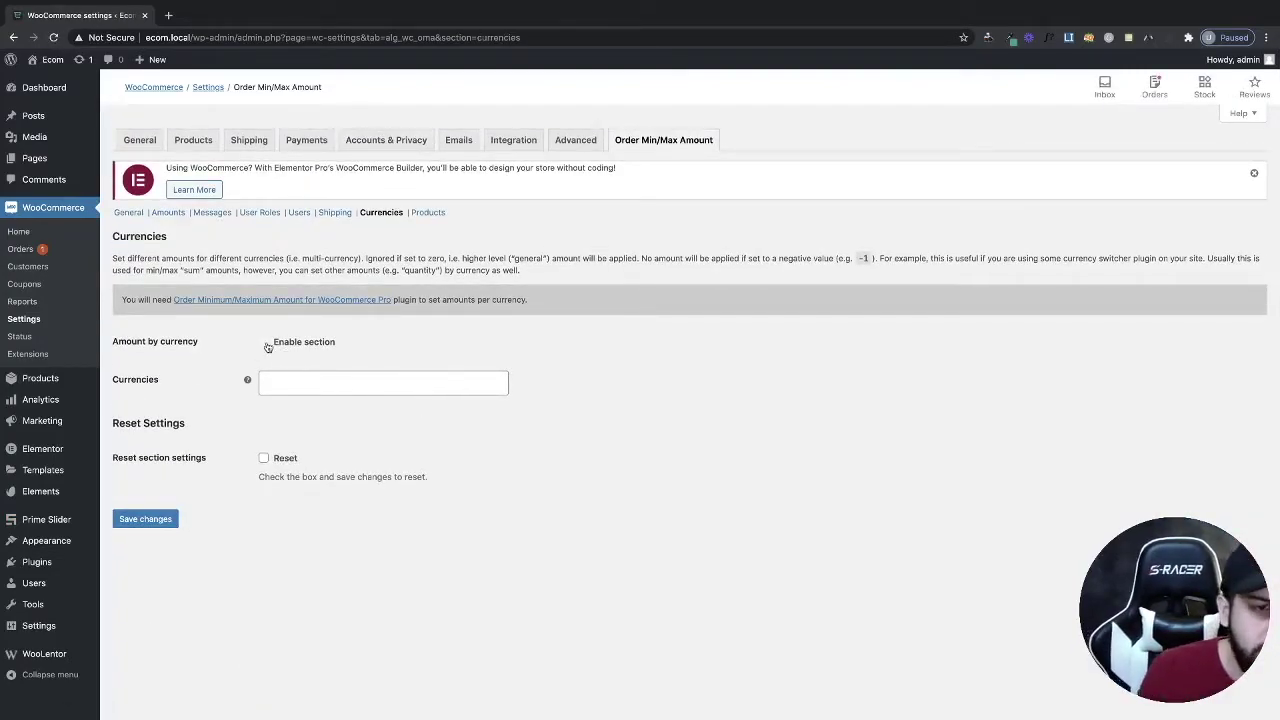
{"action": "left_click", "coordinate": [440, 216]}
{"action": "scroll", "coordinate": [734, 475], "scroll_direction": "down", "scroll_amount": 2}
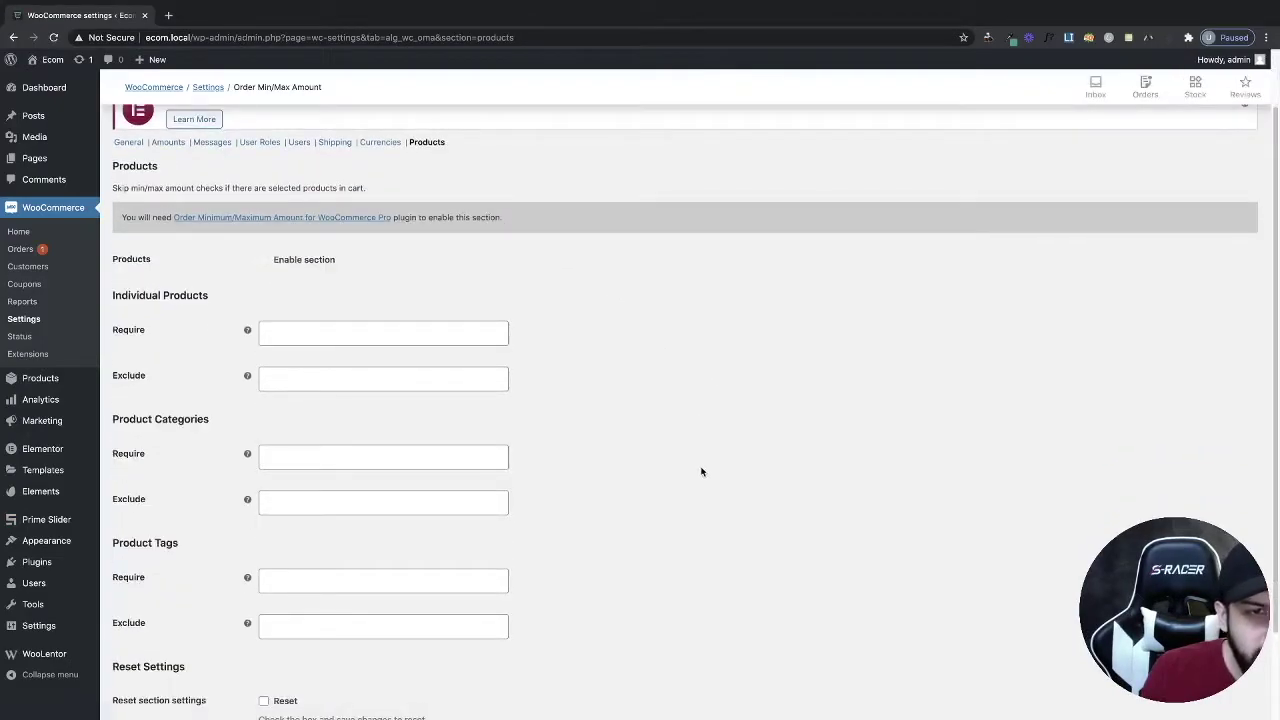
{"action": "scroll", "coordinate": [416, 367], "scroll_direction": "up", "scroll_amount": 1}
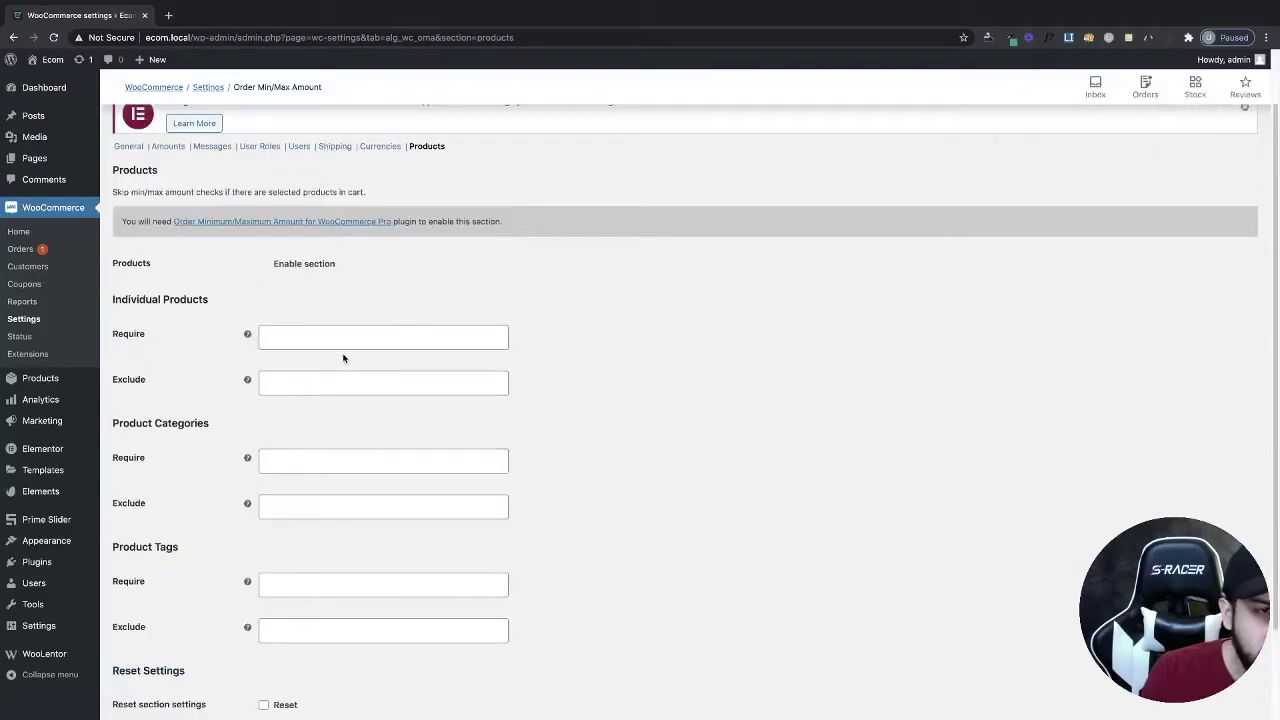
{"action": "scroll", "coordinate": [261, 349], "scroll_direction": "up", "scroll_amount": 1}
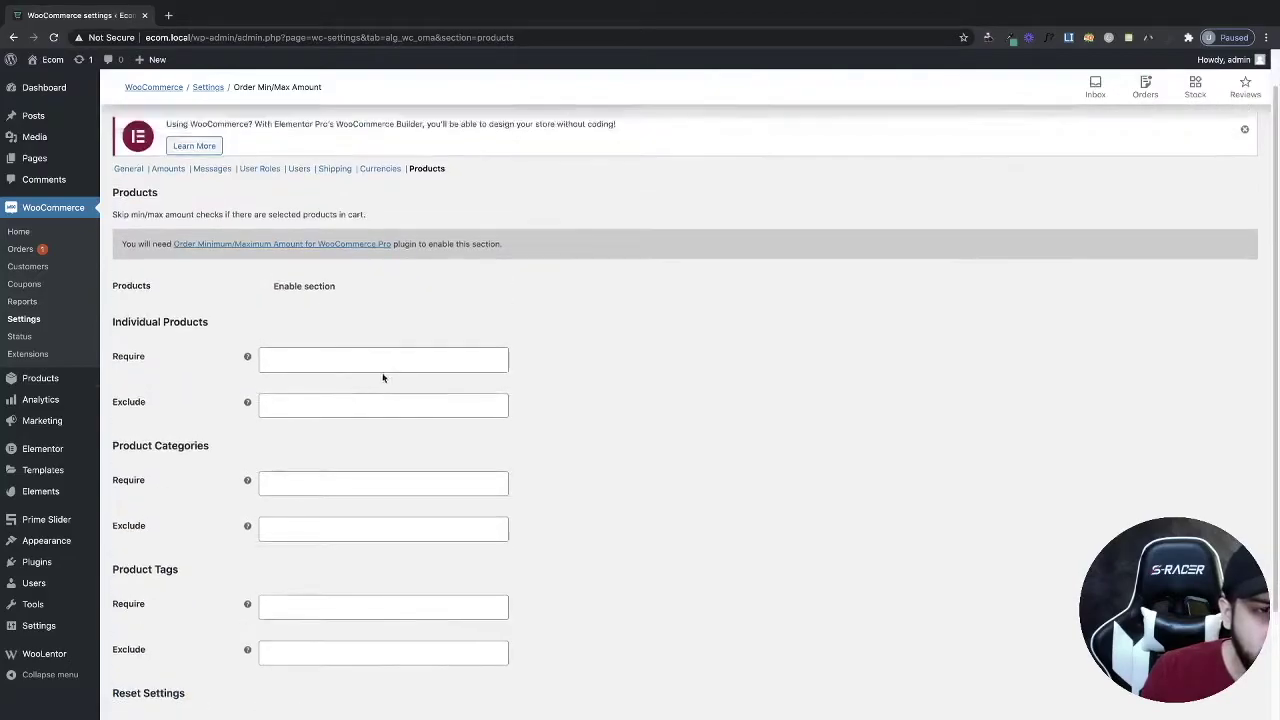
{"action": "left_click", "coordinate": [166, 212]}
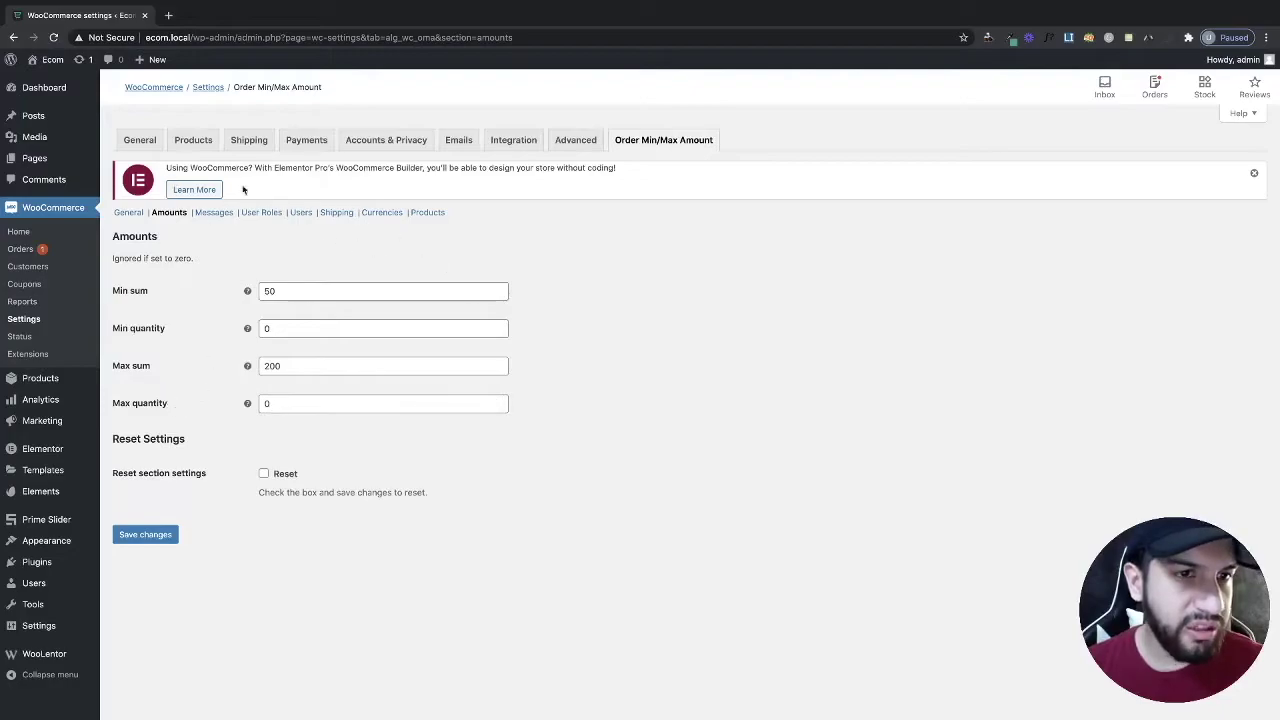
Open the storefront in a new tab and browse the Tshirts category page.
{"action": "mouse_move", "coordinate": [50, 60]}
{"action": "middle_click", "coordinate": [53, 82]}
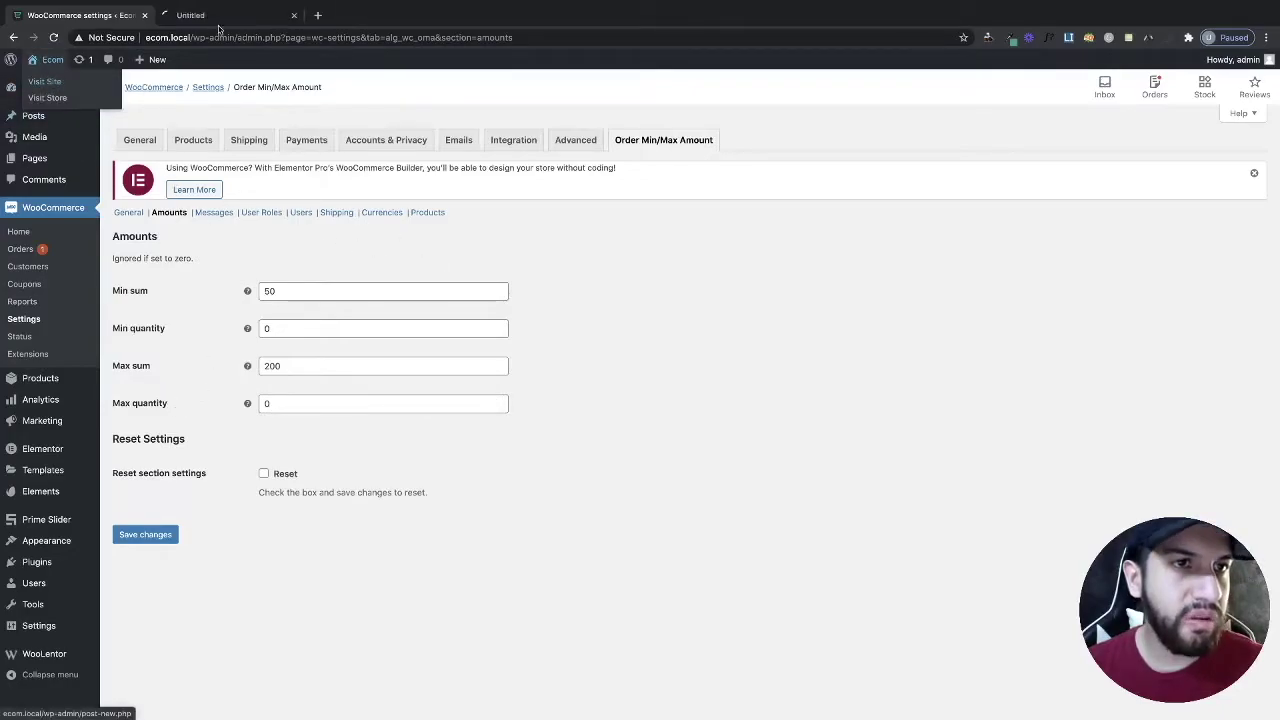
{"action": "left_click", "coordinate": [230, 15]}
{"action": "left_click", "coordinate": [373, 120]}
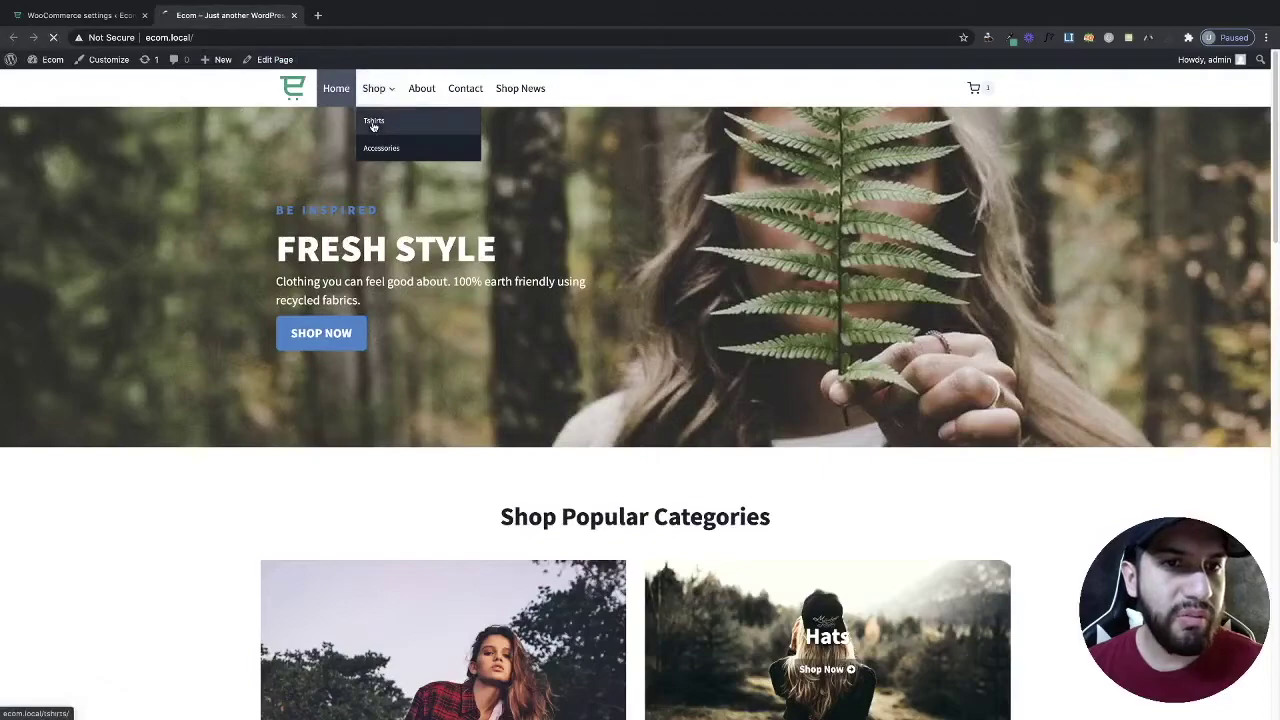
{"action": "scroll", "coordinate": [1000, 506], "scroll_direction": "down", "scroll_amount": 3}
{"action": "scroll", "coordinate": [1000, 506], "scroll_direction": "down", "scroll_amount": 4}
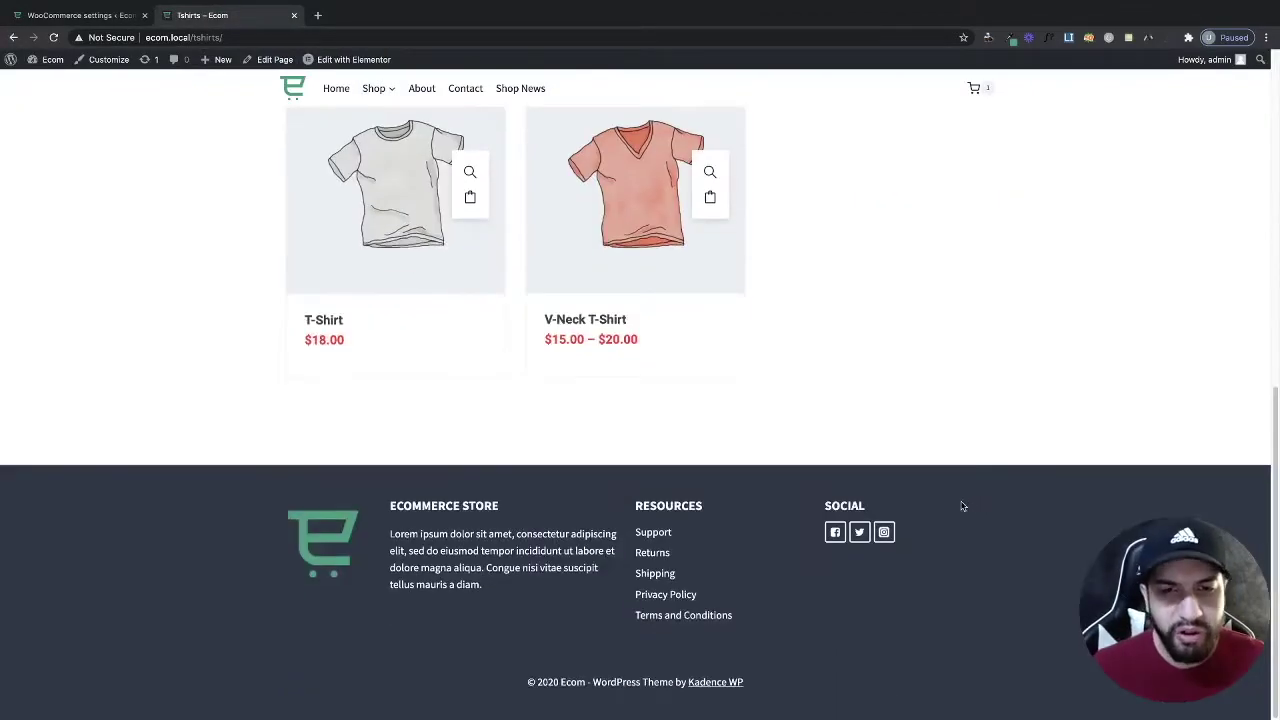
{"action": "scroll", "coordinate": [1129, 523], "scroll_direction": "up", "scroll_amount": 6}
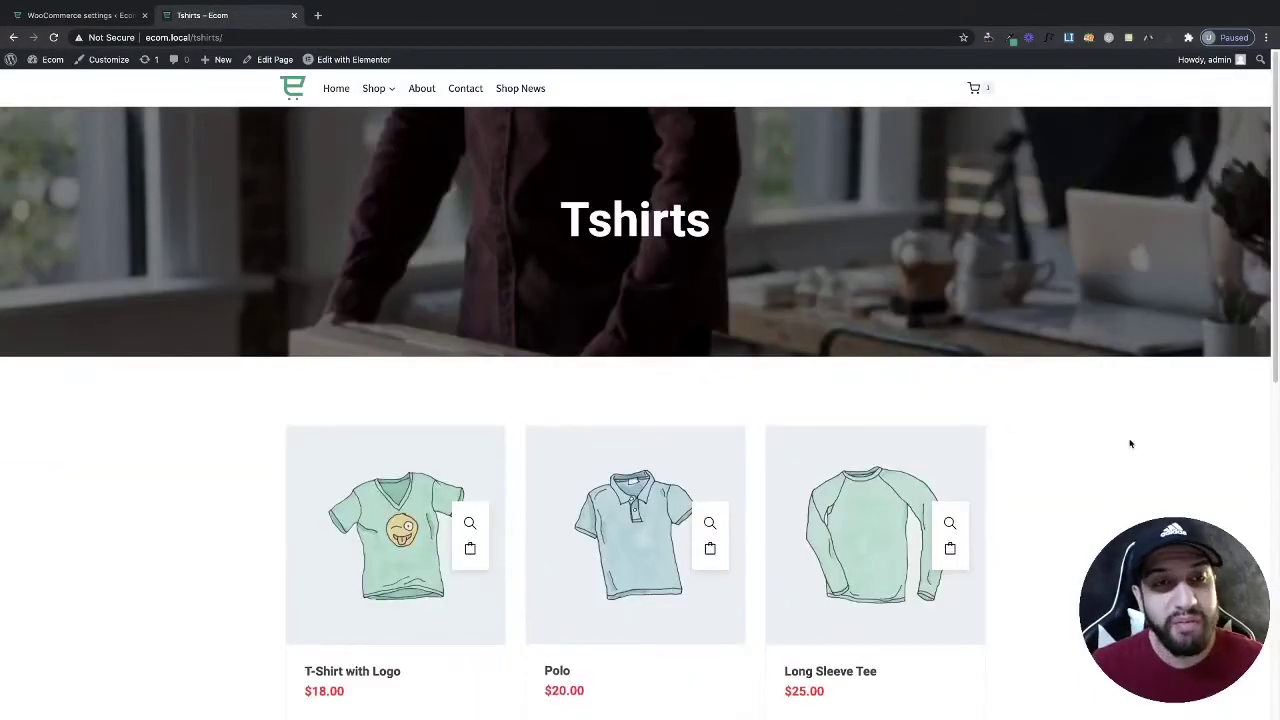
{"action": "scroll", "coordinate": [1120, 455], "scroll_direction": "down", "scroll_amount": 2}
{"action": "scroll", "coordinate": [1110, 480], "scroll_direction": "down", "scroll_amount": 5}
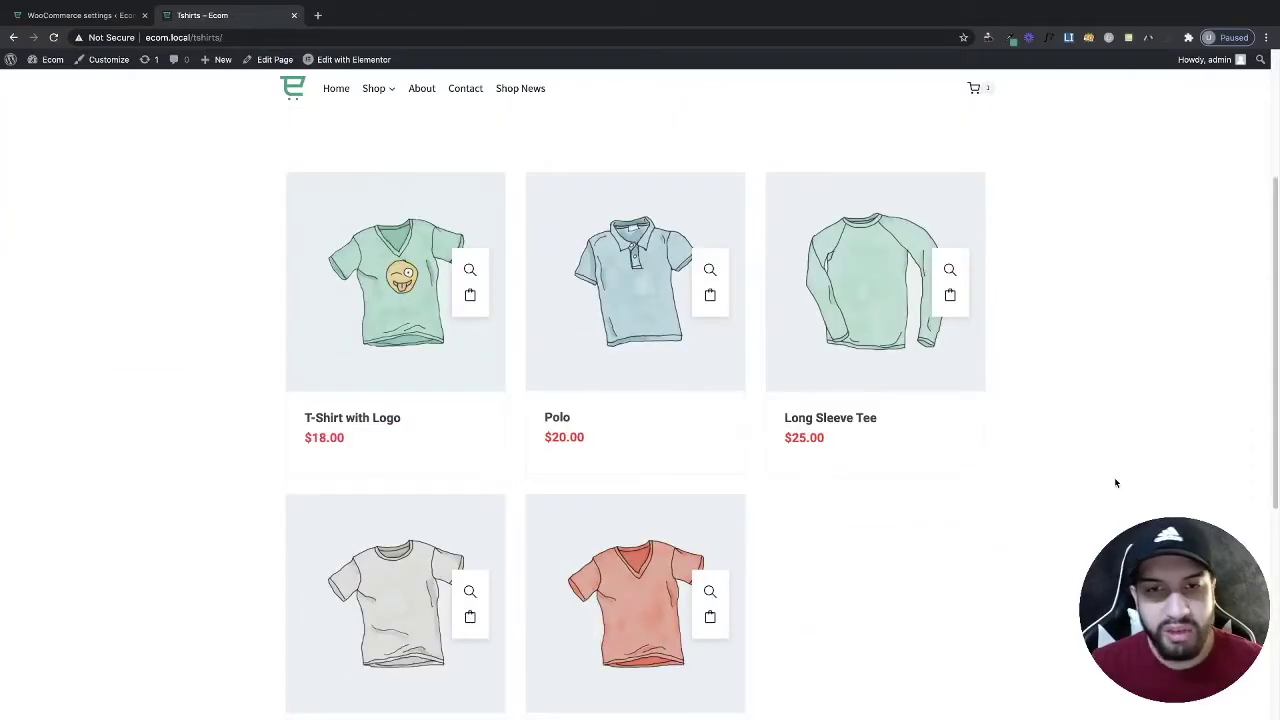
{"action": "scroll", "coordinate": [1080, 485], "scroll_direction": "up", "scroll_amount": 4}
{"action": "scroll", "coordinate": [1060, 490], "scroll_direction": "up", "scroll_amount": 3}
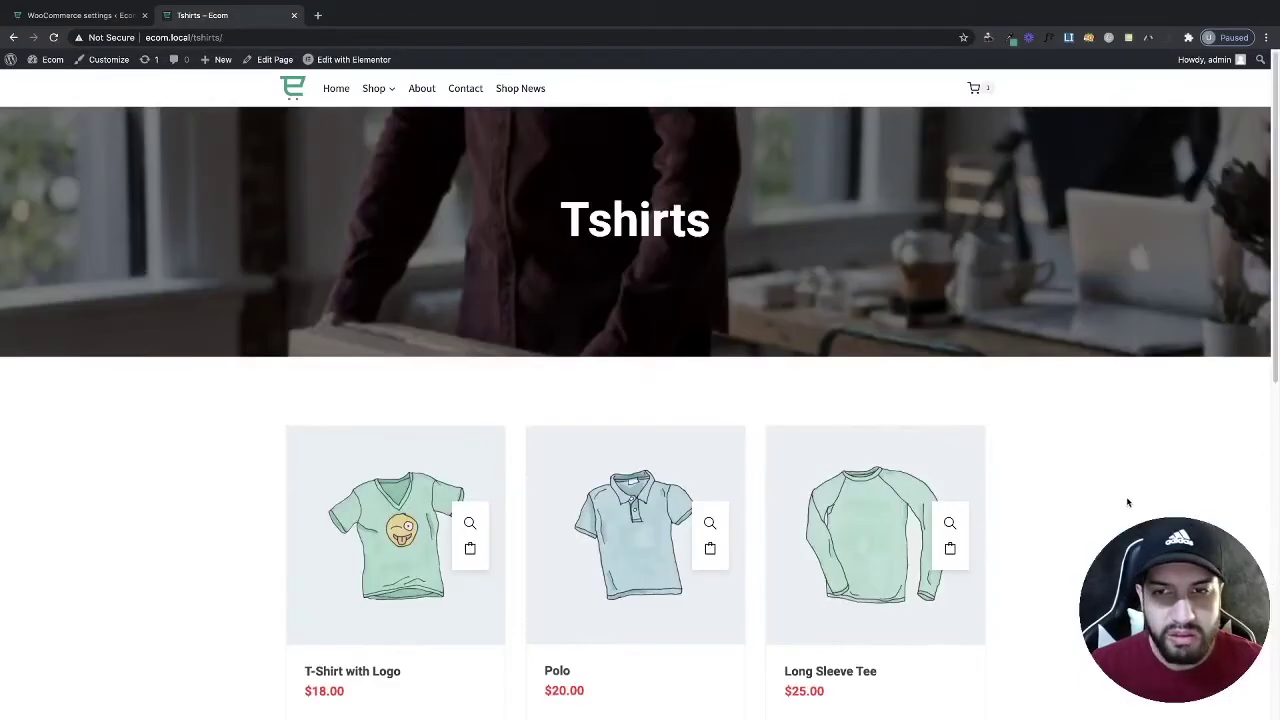
Take the $20 Polo cart to checkout and highlight the minimum-order notice.
{"action": "left_click", "coordinate": [986, 91]}
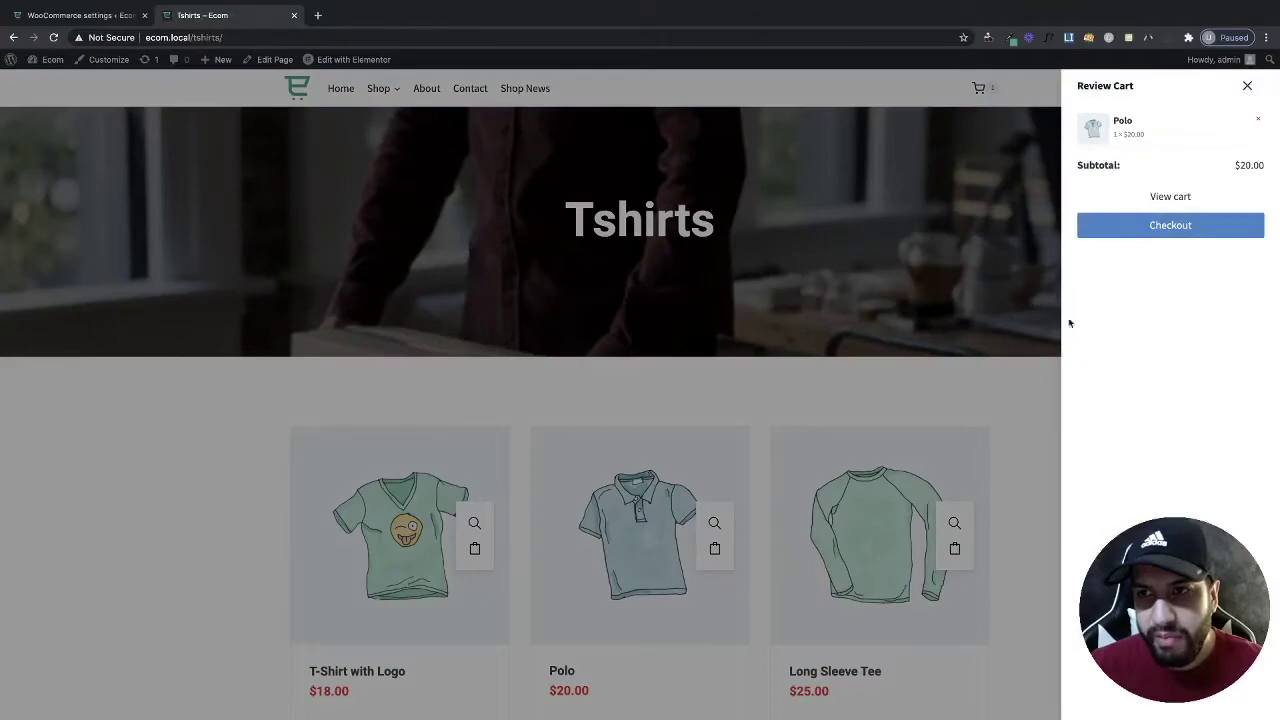
{"action": "left_click", "coordinate": [1169, 226]}
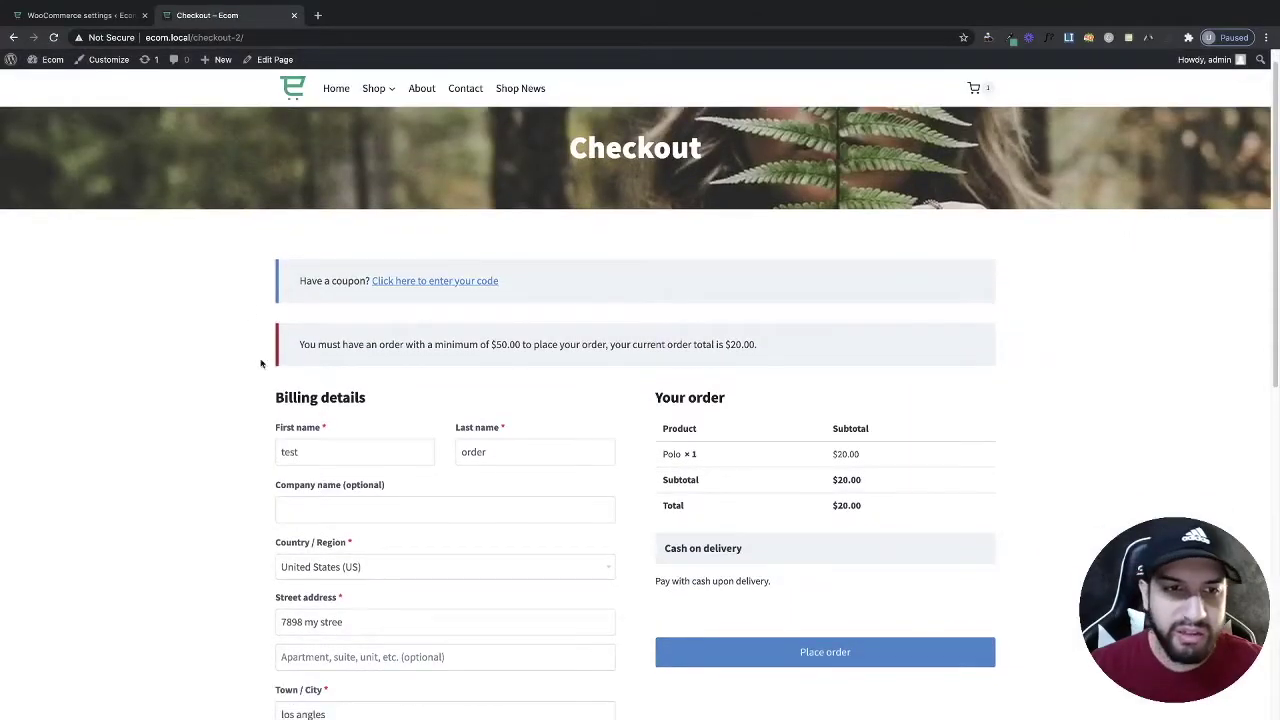
{"action": "left_click_drag", "start_coordinate": [266, 342], "coordinate": [827, 341]}
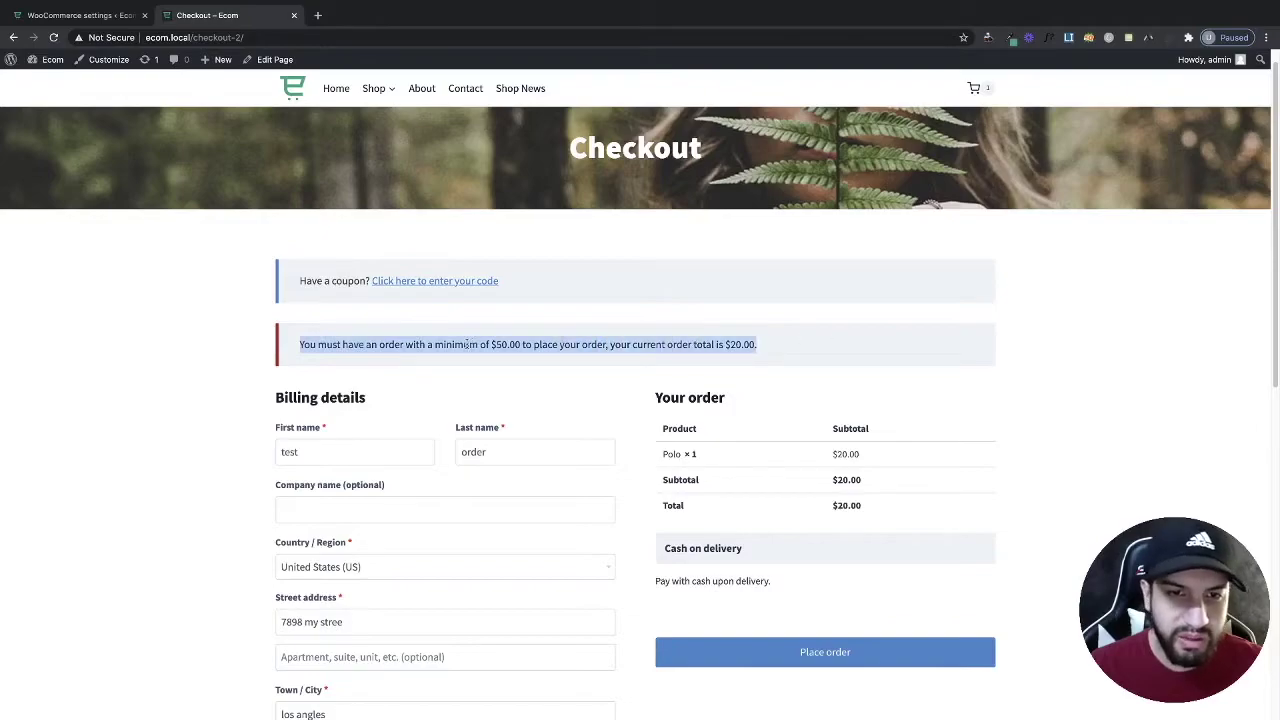
{"action": "scroll", "coordinate": [448, 332], "scroll_direction": "down", "scroll_amount": 1}
{"action": "scroll", "coordinate": [507, 337], "scroll_direction": "down", "scroll_amount": 1}
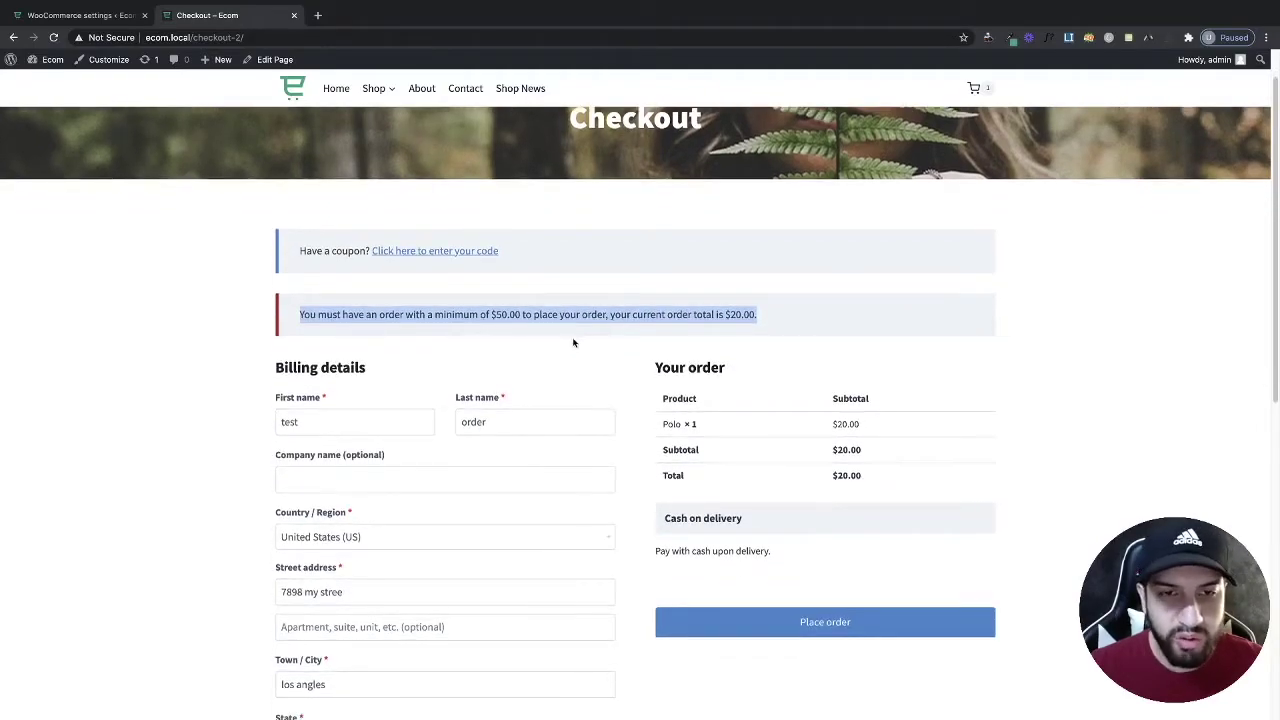
{"action": "scroll", "coordinate": [1082, 215], "scroll_direction": "up", "scroll_amount": 1}
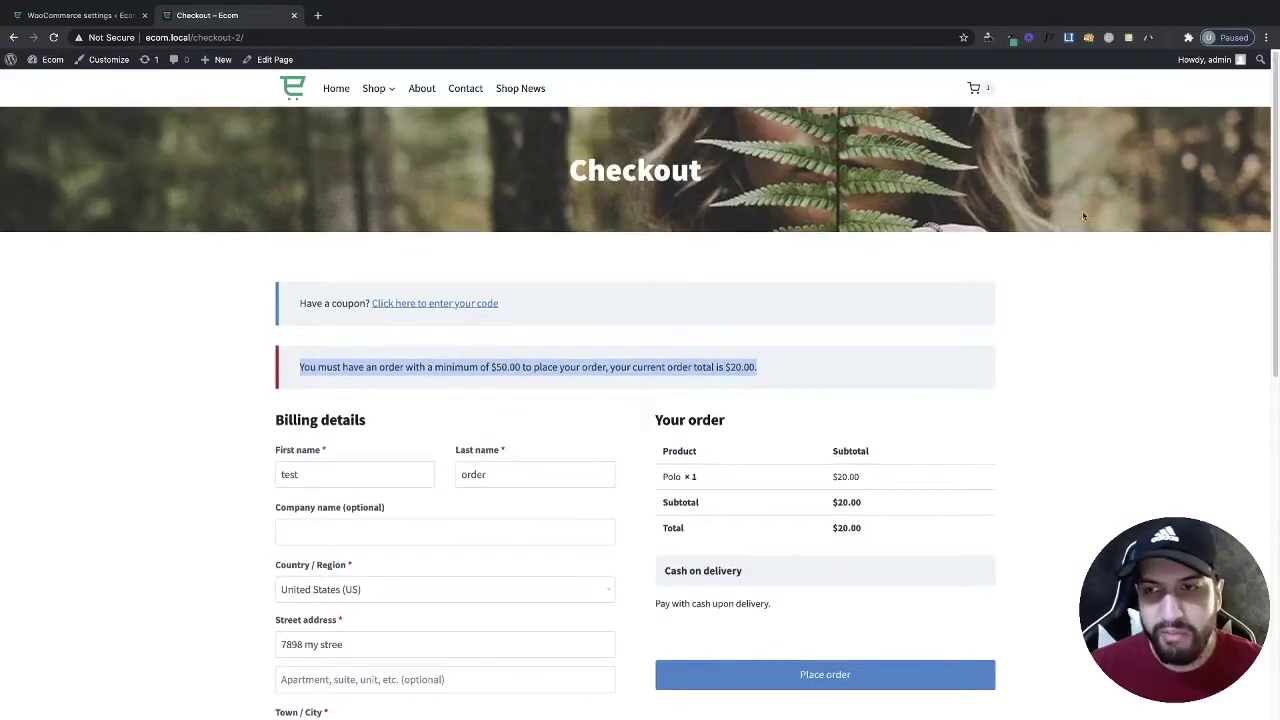
Review the full cart, then try placing the $20 order twice.
{"action": "left_click", "coordinate": [976, 92]}
{"action": "left_click", "coordinate": [1166, 205]}
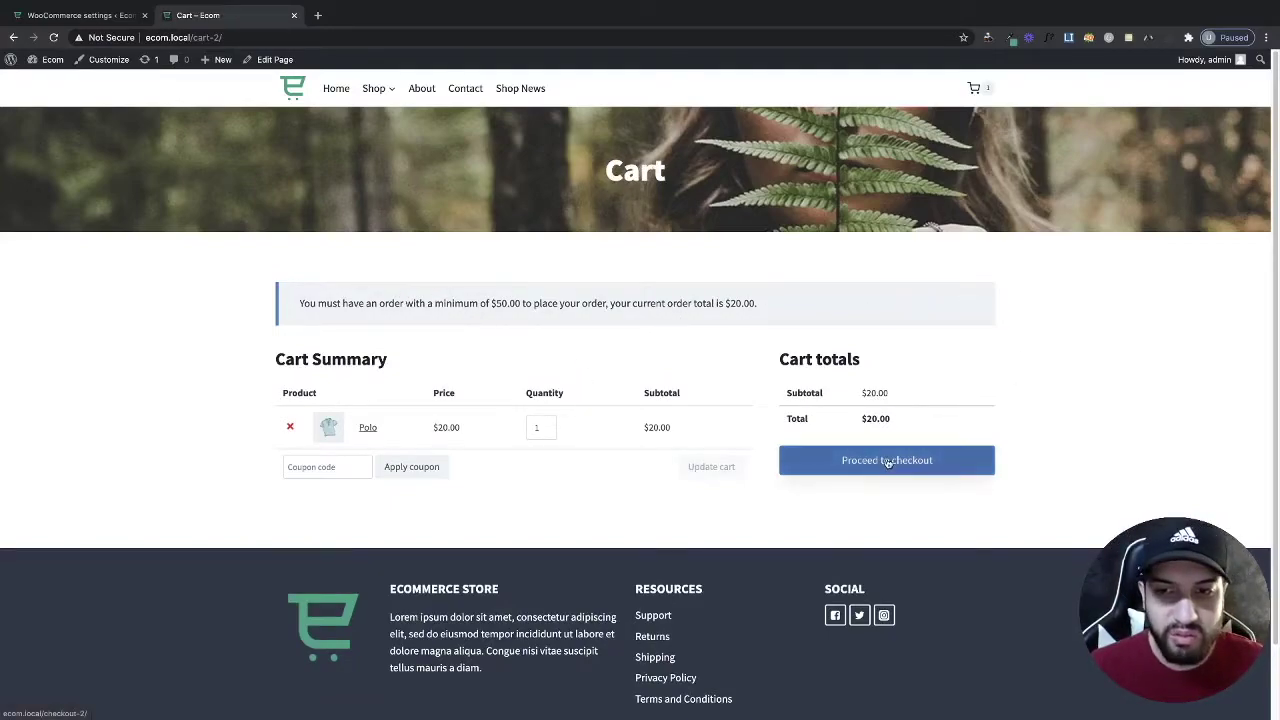
{"action": "scroll", "coordinate": [660, 371], "scroll_direction": "down", "scroll_amount": 6}
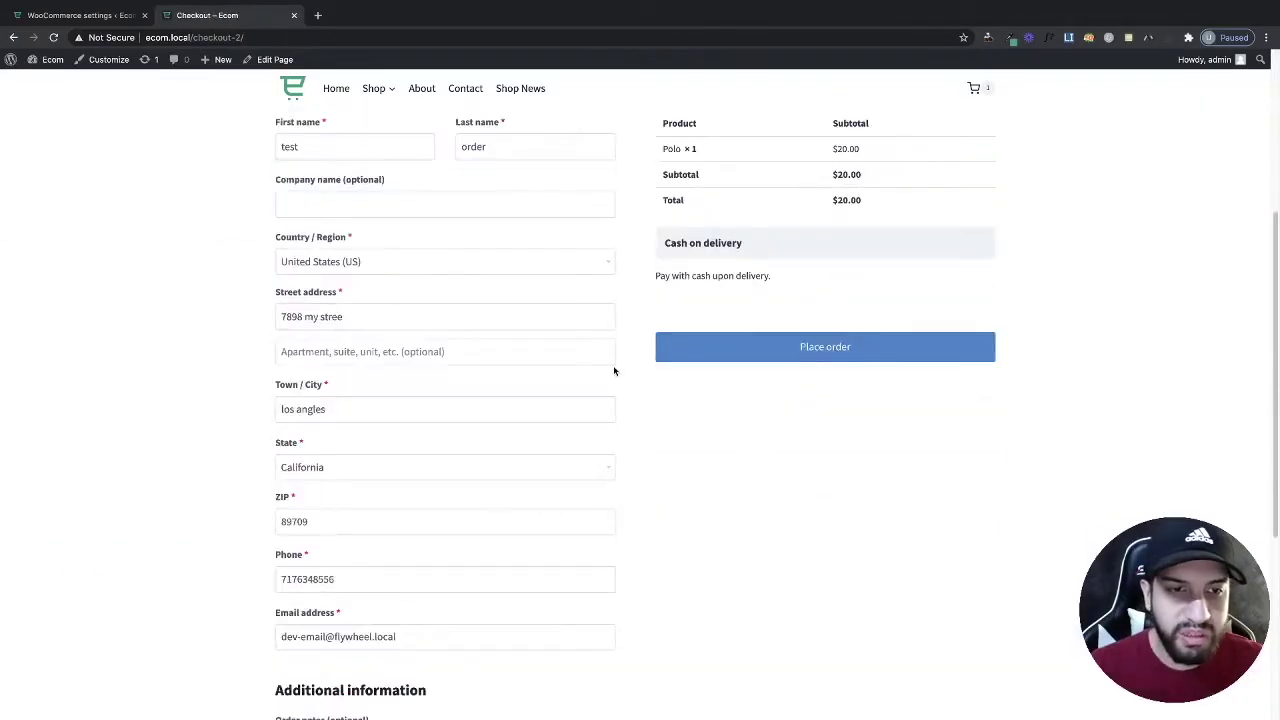
{"action": "scroll", "coordinate": [587, 368], "scroll_direction": "up", "scroll_amount": 5}
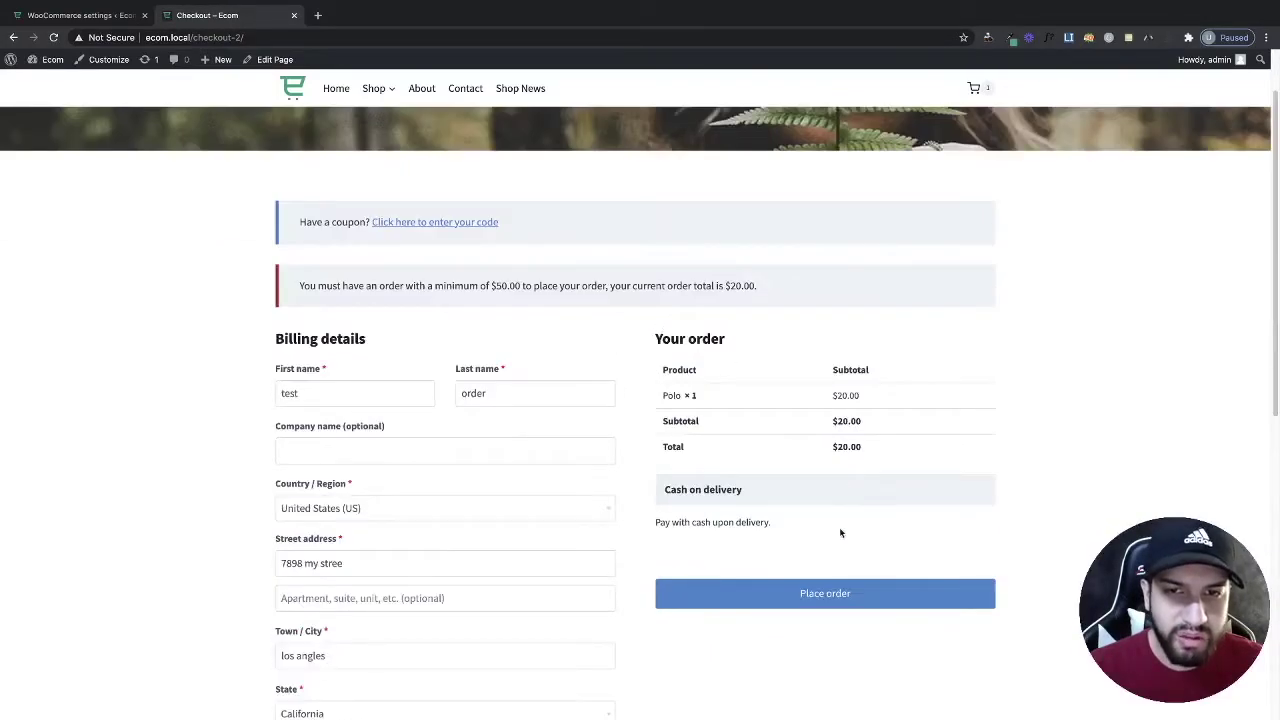
{"action": "scroll", "coordinate": [566, 407], "scroll_direction": "down", "scroll_amount": 2}
{"action": "scroll", "coordinate": [843, 523], "scroll_direction": "up", "scroll_amount": 1}
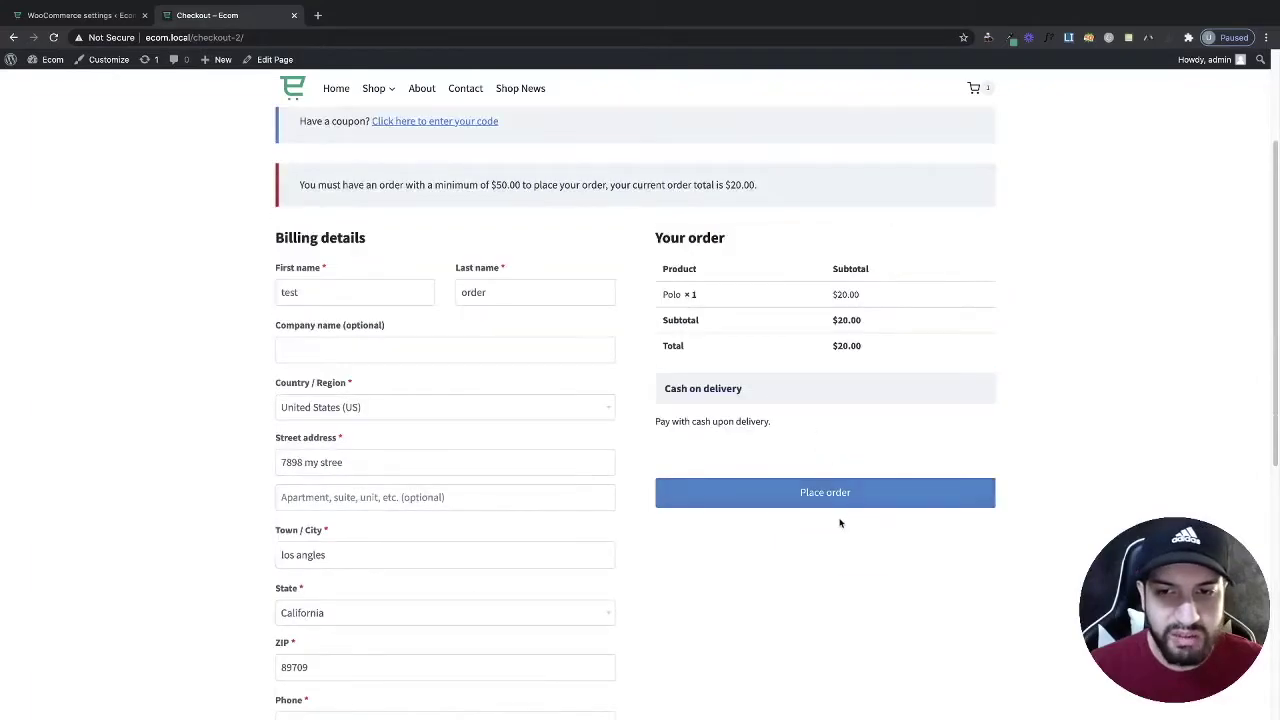
{"action": "left_click", "coordinate": [840, 496]}
{"action": "scroll", "coordinate": [428, 494], "scroll_direction": "down", "scroll_amount": 3}
{"action": "scroll", "coordinate": [428, 494], "scroll_direction": "up", "scroll_amount": 3}
{"action": "left_click", "coordinate": [800, 413]}
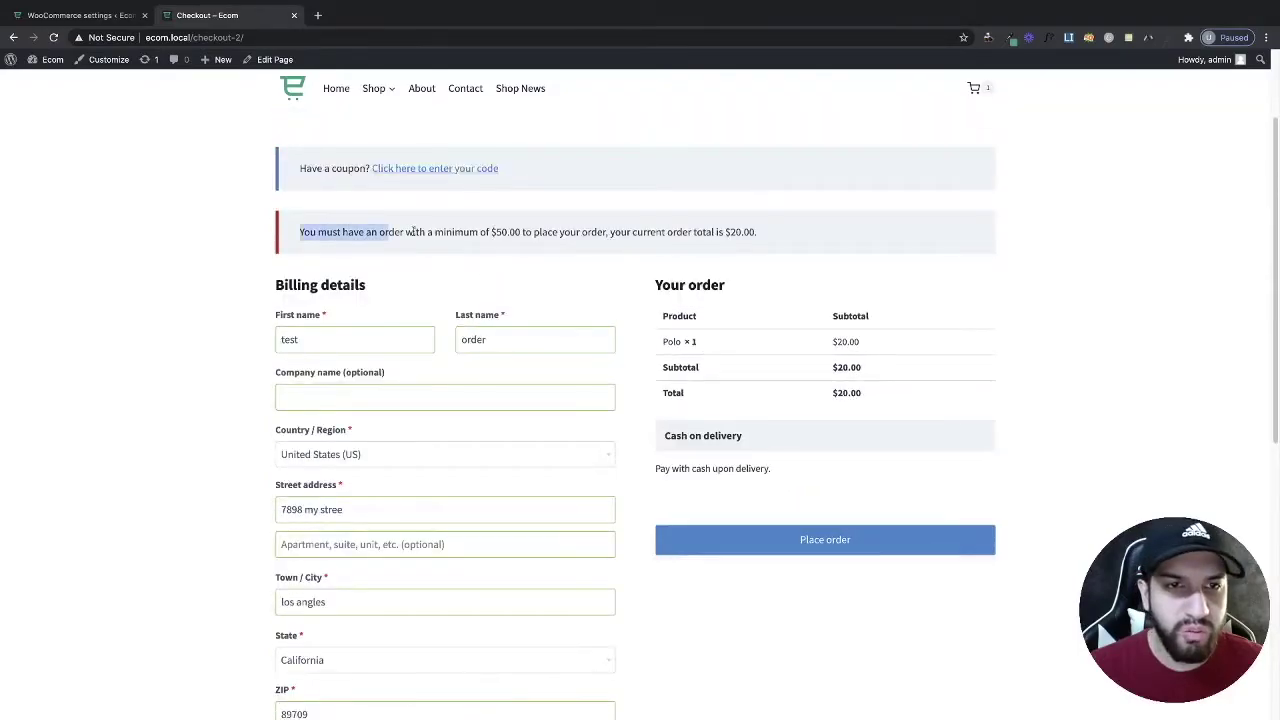
Highlight the $50.00 minimum-order error, compare it with the admin settings, and reopen Tshirts.
{"action": "triple_click", "coordinate": [882, 225]}
{"action": "left_click", "coordinate": [403, 224]}
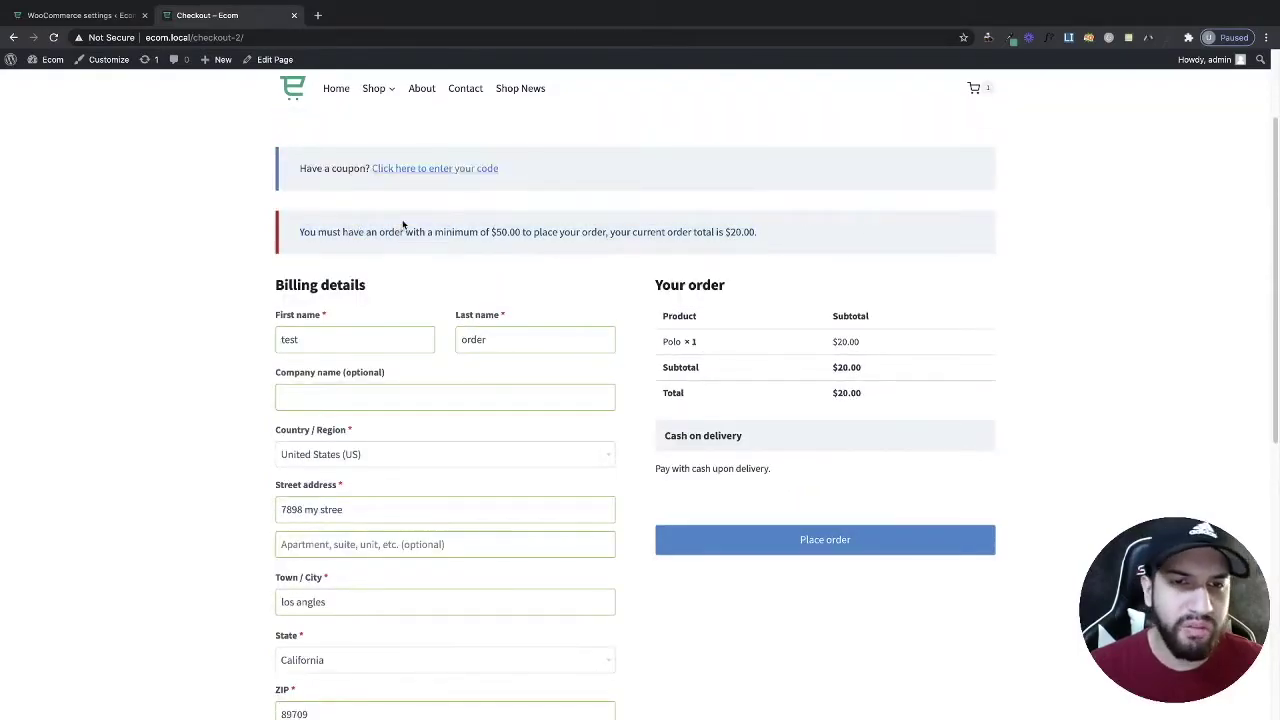
{"action": "triple_click", "coordinate": [349, 247]}
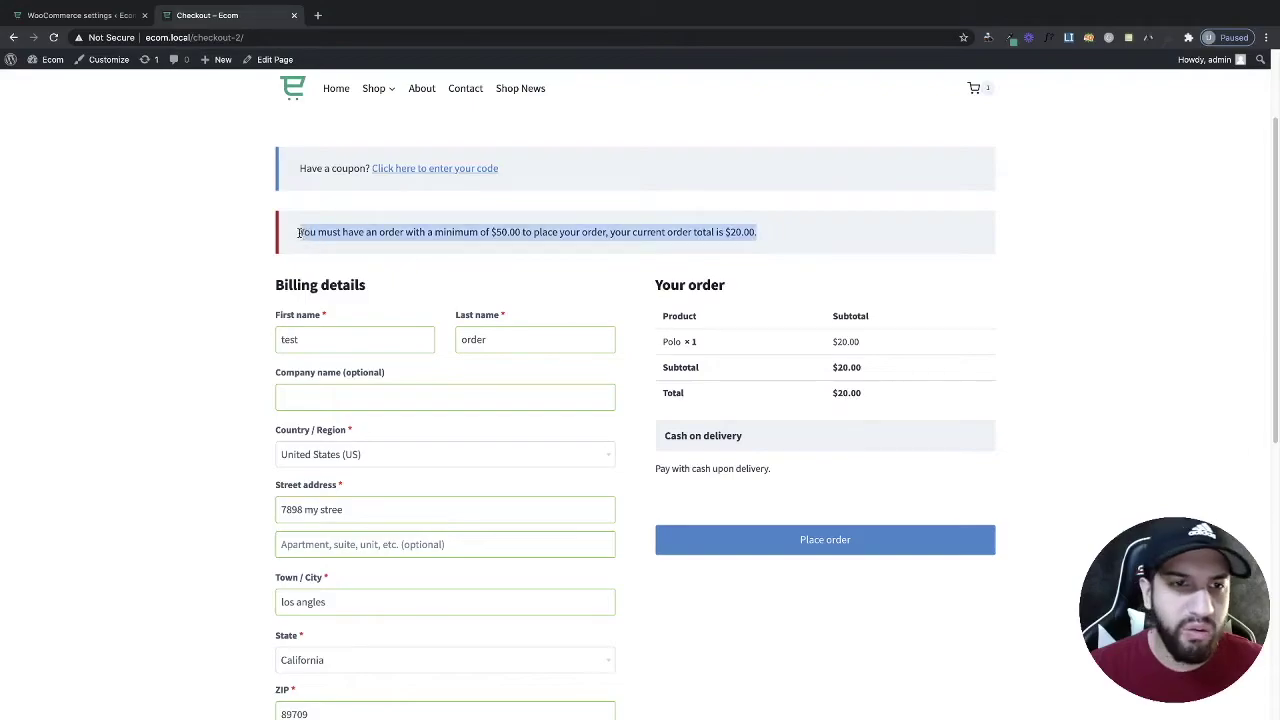
{"action": "left_click", "coordinate": [75, 15]}
{"action": "left_click", "coordinate": [215, 17]}
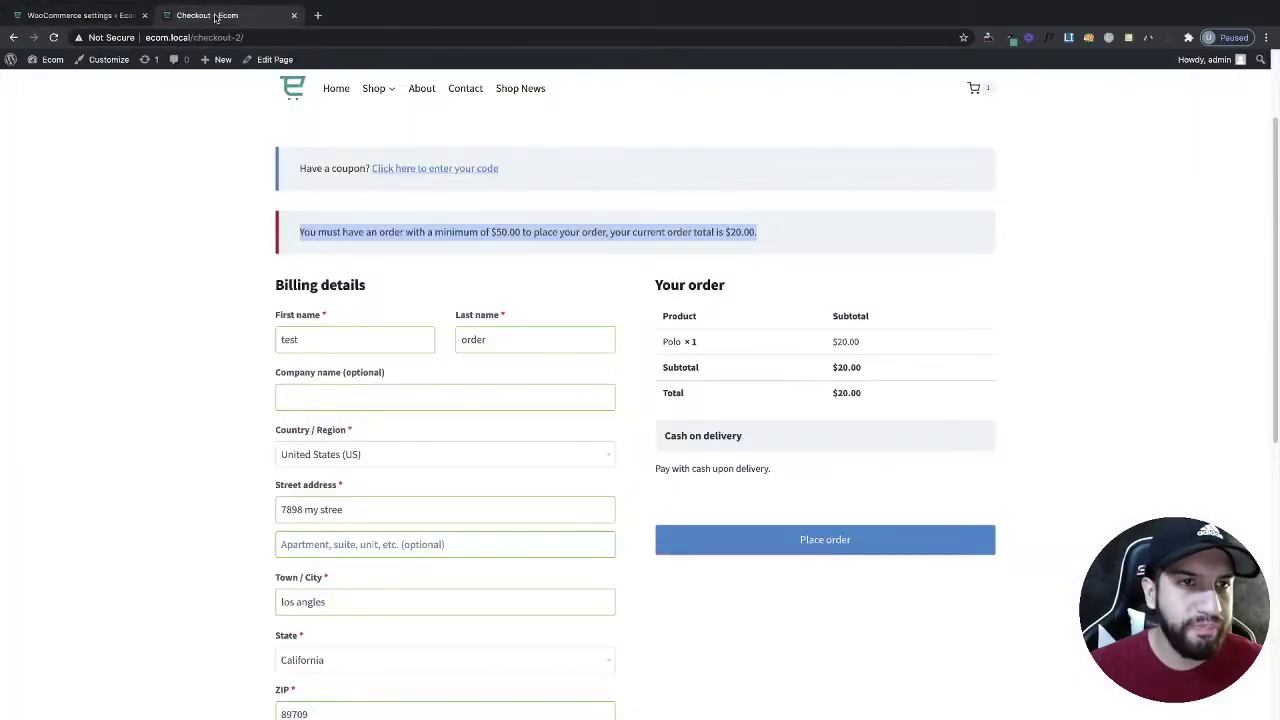
{"action": "scroll", "coordinate": [720, 323], "scroll_direction": "up", "scroll_amount": 3}
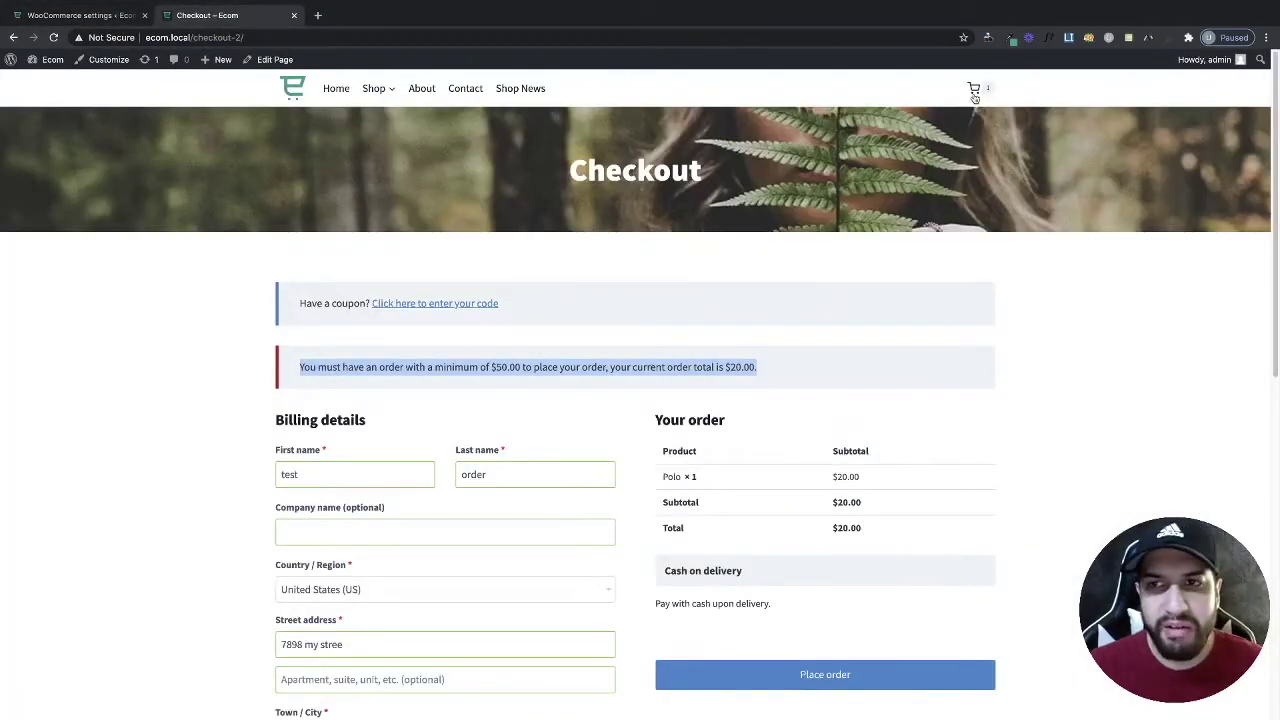
{"action": "left_click", "coordinate": [974, 90]}
{"action": "left_click", "coordinate": [487, 214]}
{"action": "mouse_move", "coordinate": [376, 88]}
{"action": "left_click", "coordinate": [375, 125]}
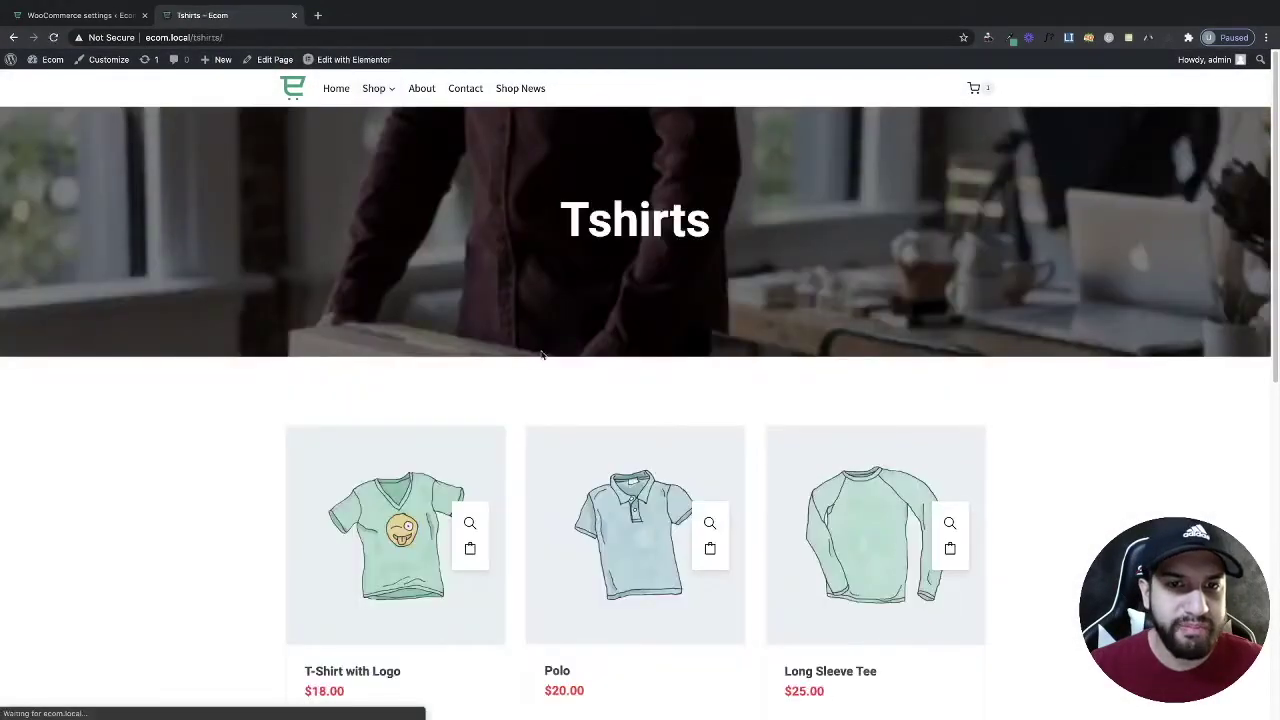
Add the T-Shirt with Logo, Polo and Long Sleeve Tee to the cart.
{"action": "scroll", "coordinate": [470, 420], "scroll_direction": "down", "scroll_amount": 1}
{"action": "left_click", "coordinate": [474, 437]}
{"action": "left_click", "coordinate": [710, 437]}
{"action": "left_click", "coordinate": [949, 437]}
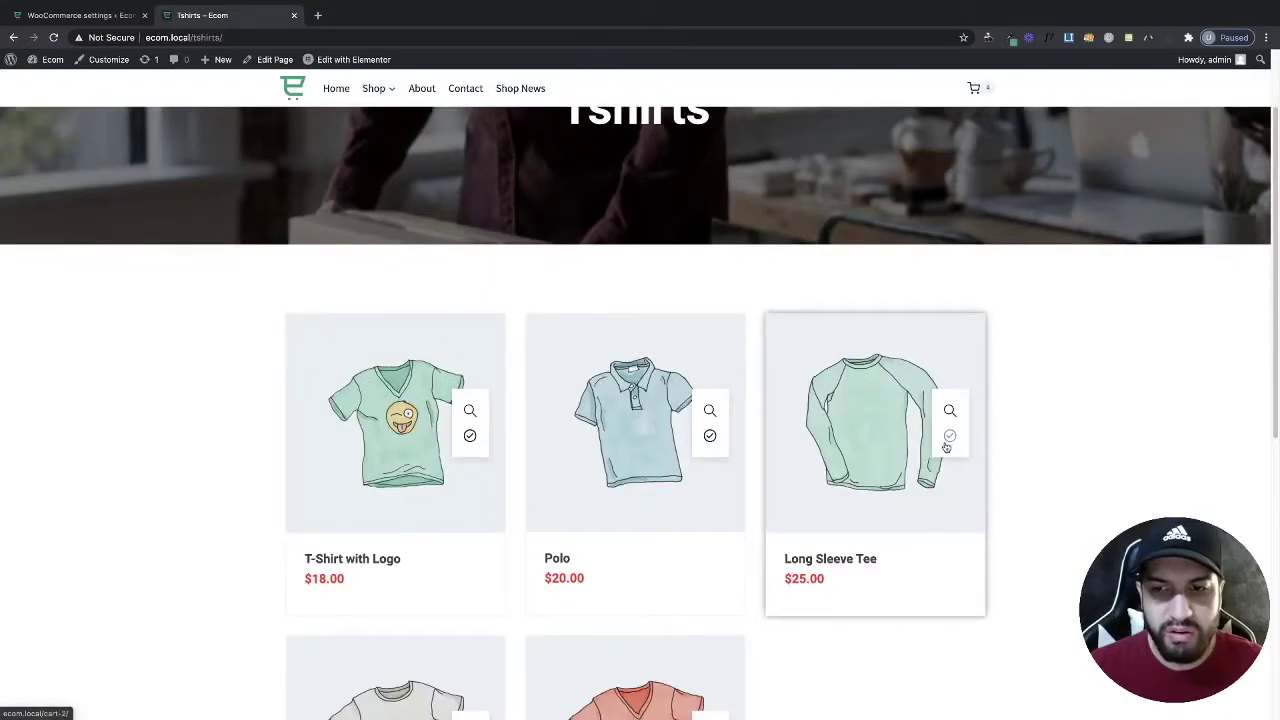
{"action": "scroll", "coordinate": [649, 351], "scroll_direction": "down", "scroll_amount": 2}
{"action": "scroll", "coordinate": [491, 163], "scroll_direction": "up", "scroll_amount": 3}
From Accessories, add the Sunglasses, Cap, Beanie with Logo, pink Beanie and Belt to the cart.
{"action": "mouse_move", "coordinate": [367, 90]}
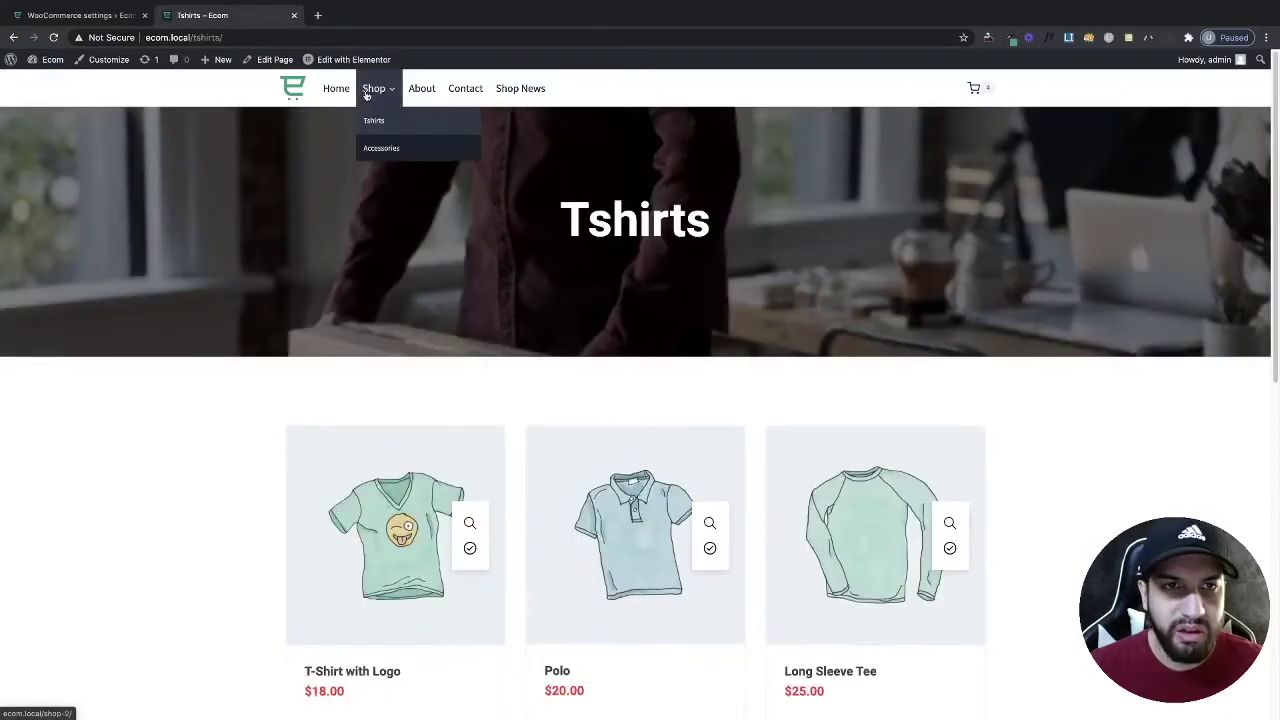
{"action": "left_click", "coordinate": [385, 150]}
{"action": "scroll", "coordinate": [789, 409], "scroll_direction": "down", "scroll_amount": 2}
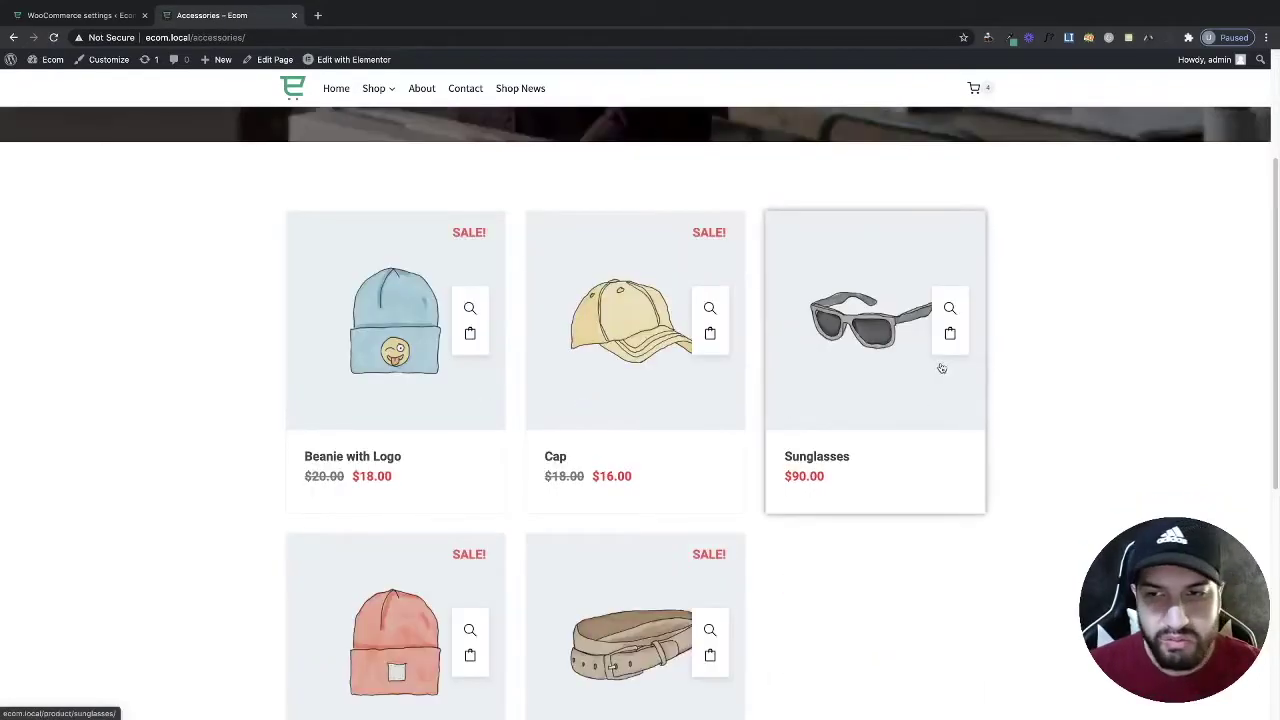
{"action": "left_click", "coordinate": [950, 333]}
{"action": "left_click", "coordinate": [710, 333]}
{"action": "left_click", "coordinate": [469, 338]}
{"action": "left_click", "coordinate": [470, 655]}
{"action": "left_click", "coordinate": [712, 655]}
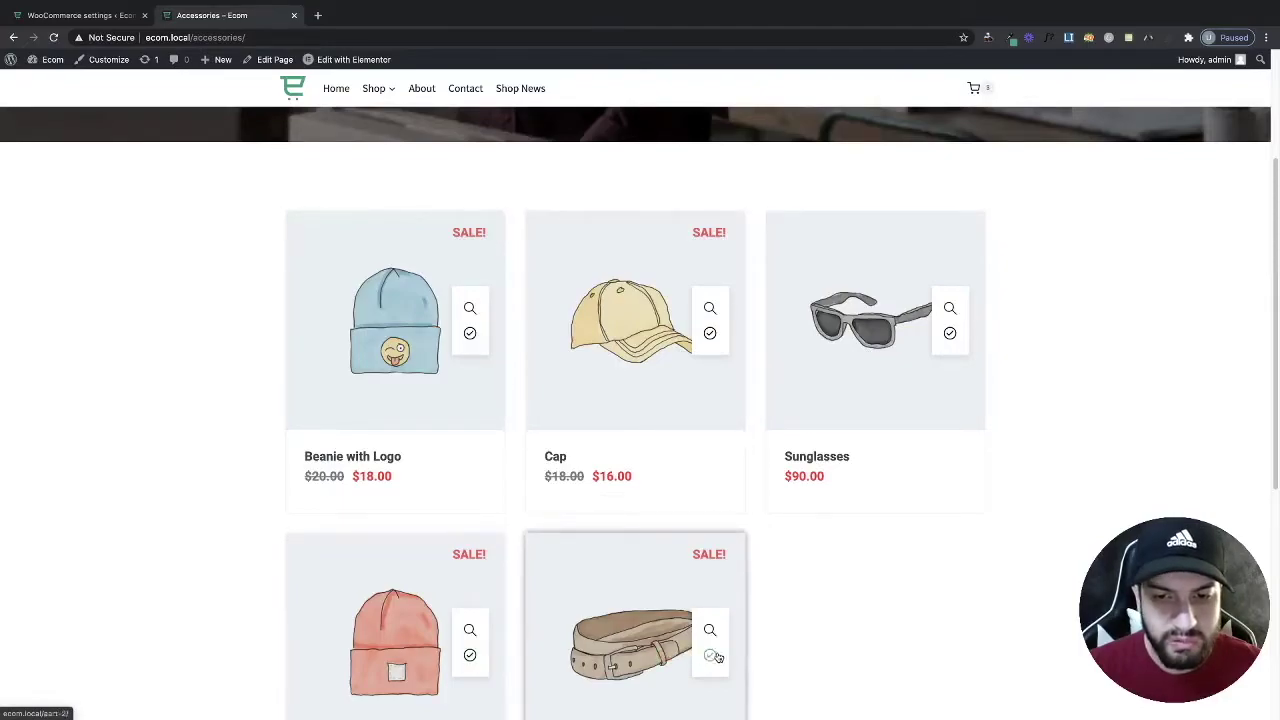
Review the $280 cart and go to checkout, showing the $200 maximum error.
{"action": "scroll", "coordinate": [1005, 420], "scroll_direction": "up", "scroll_amount": 3}
{"action": "left_click", "coordinate": [974, 88]}
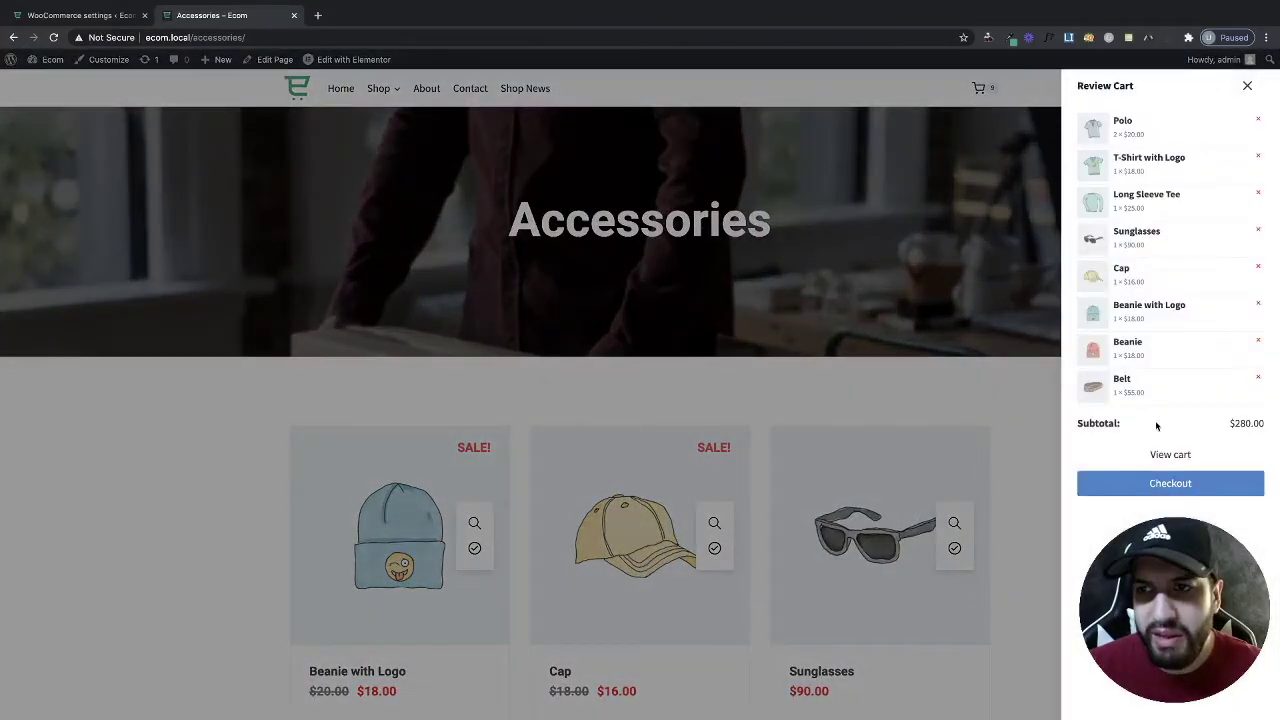
{"action": "left_click", "coordinate": [1155, 482]}
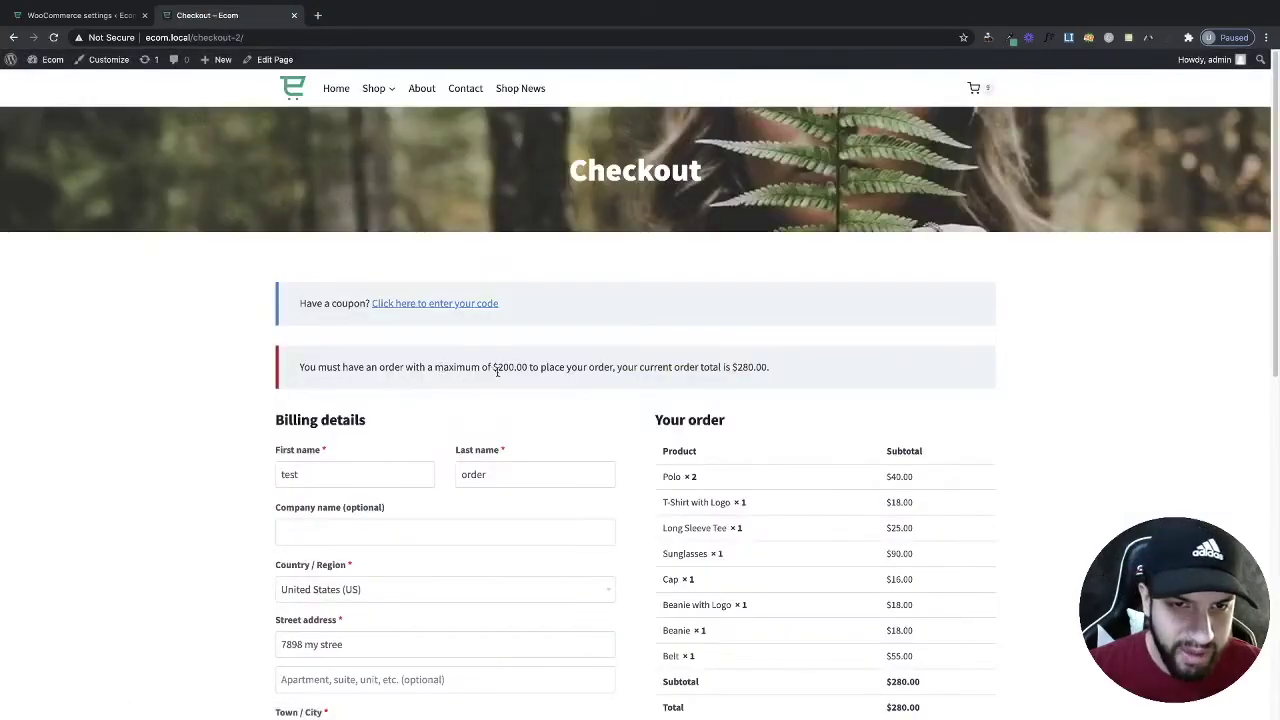
Remove the Belt, Beanie and Beanie with Logo from the cart.
{"action": "left_click", "coordinate": [987, 94]}
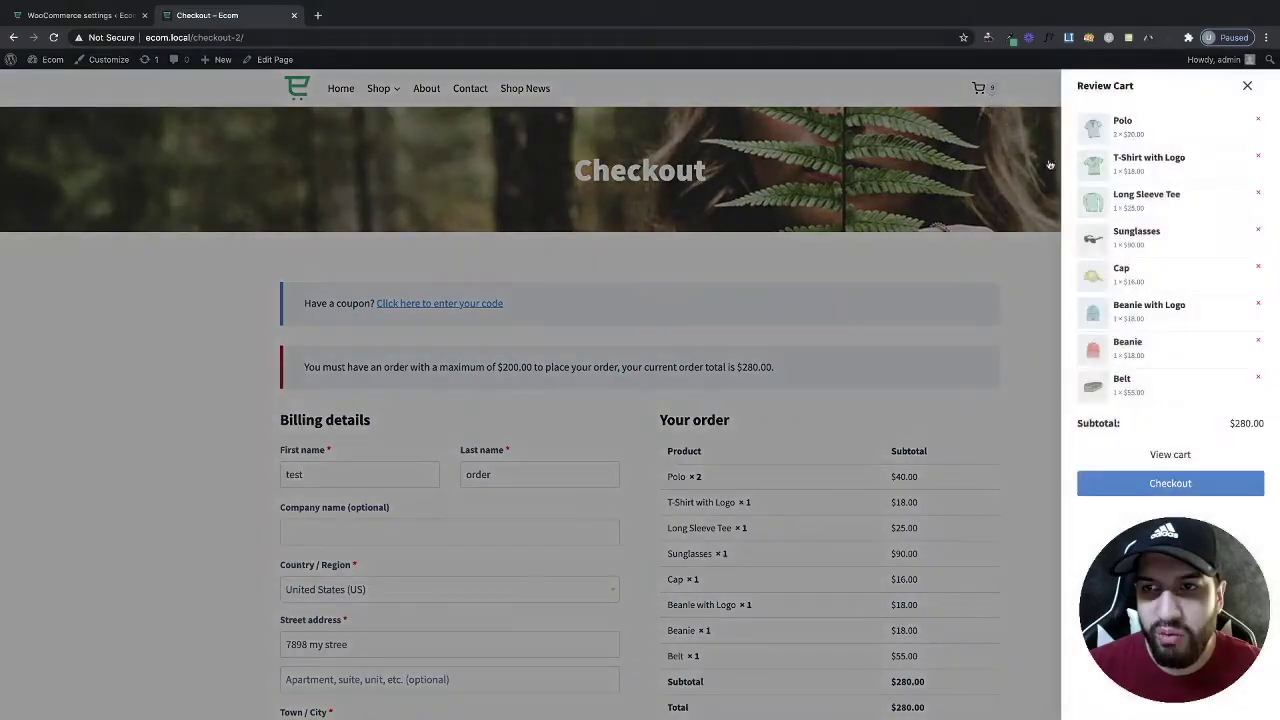
{"action": "left_click", "coordinate": [1258, 378]}
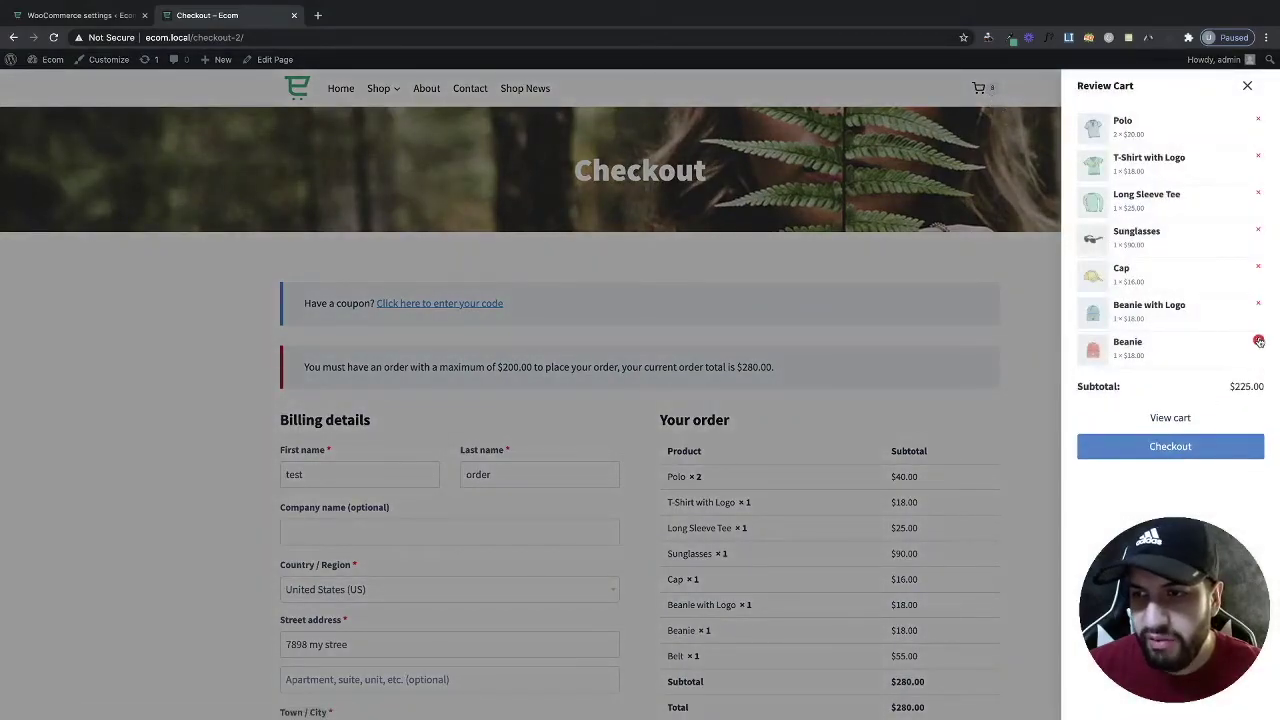
{"action": "left_click", "coordinate": [1258, 341]}
{"action": "left_click", "coordinate": [1259, 305]}
Check out and place the $189.00 cash-on-delivery order.
{"action": "left_click", "coordinate": [1212, 380]}
{"action": "scroll", "coordinate": [737, 497], "scroll_direction": "down", "scroll_amount": 1}
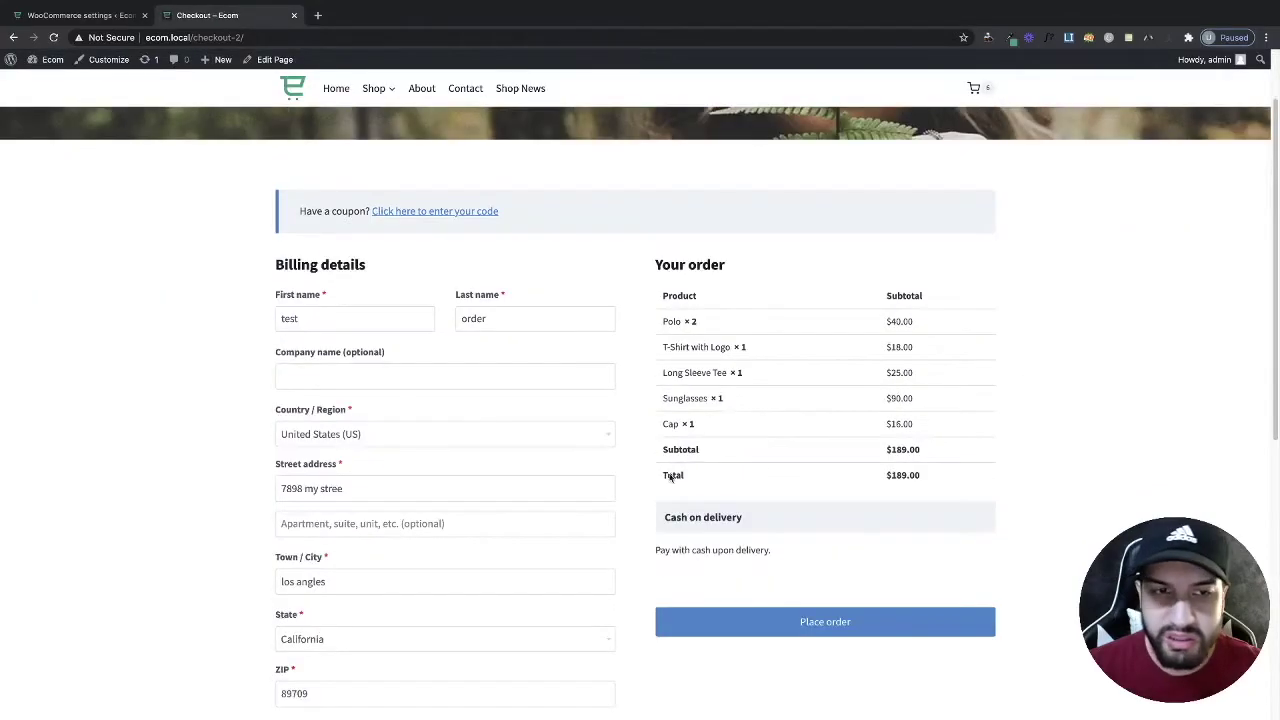
{"action": "scroll", "coordinate": [675, 446], "scroll_direction": "down", "scroll_amount": 4}
{"action": "scroll", "coordinate": [675, 451], "scroll_direction": "up", "scroll_amount": 3}
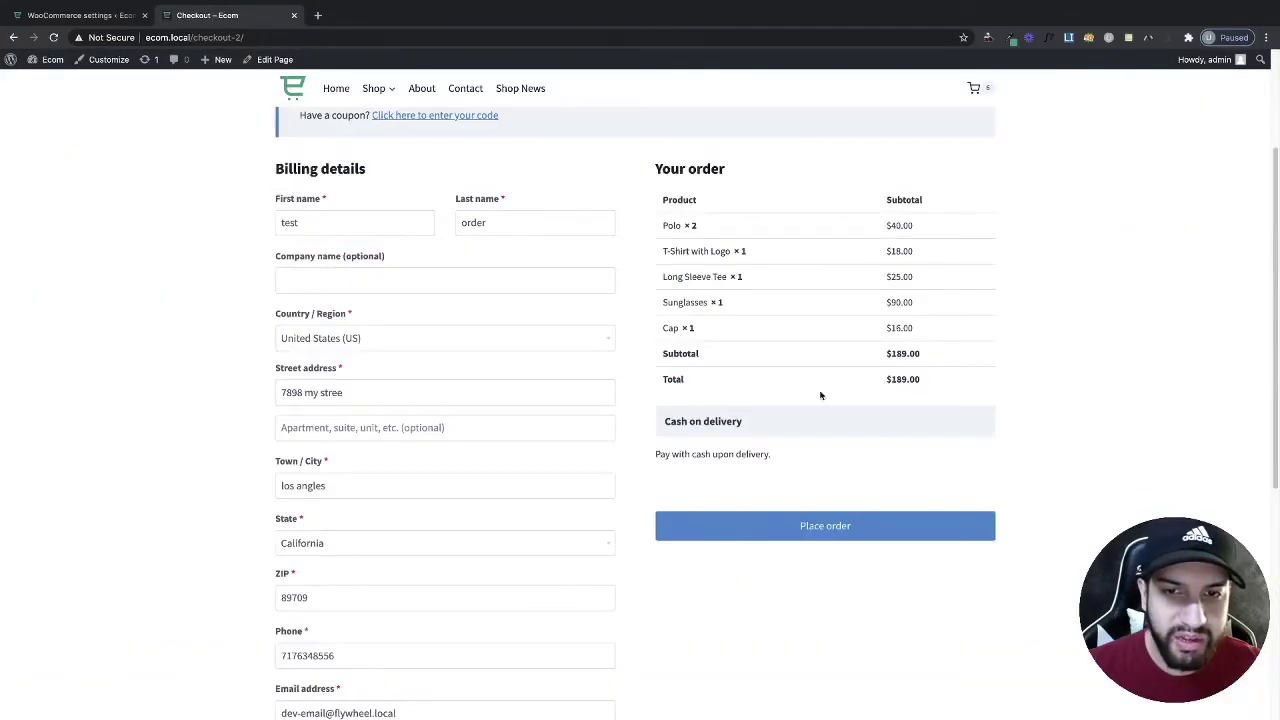
{"action": "scroll", "coordinate": [946, 517], "scroll_direction": "up", "scroll_amount": 3}
{"action": "scroll", "coordinate": [1060, 586], "scroll_direction": "down", "scroll_amount": 3}
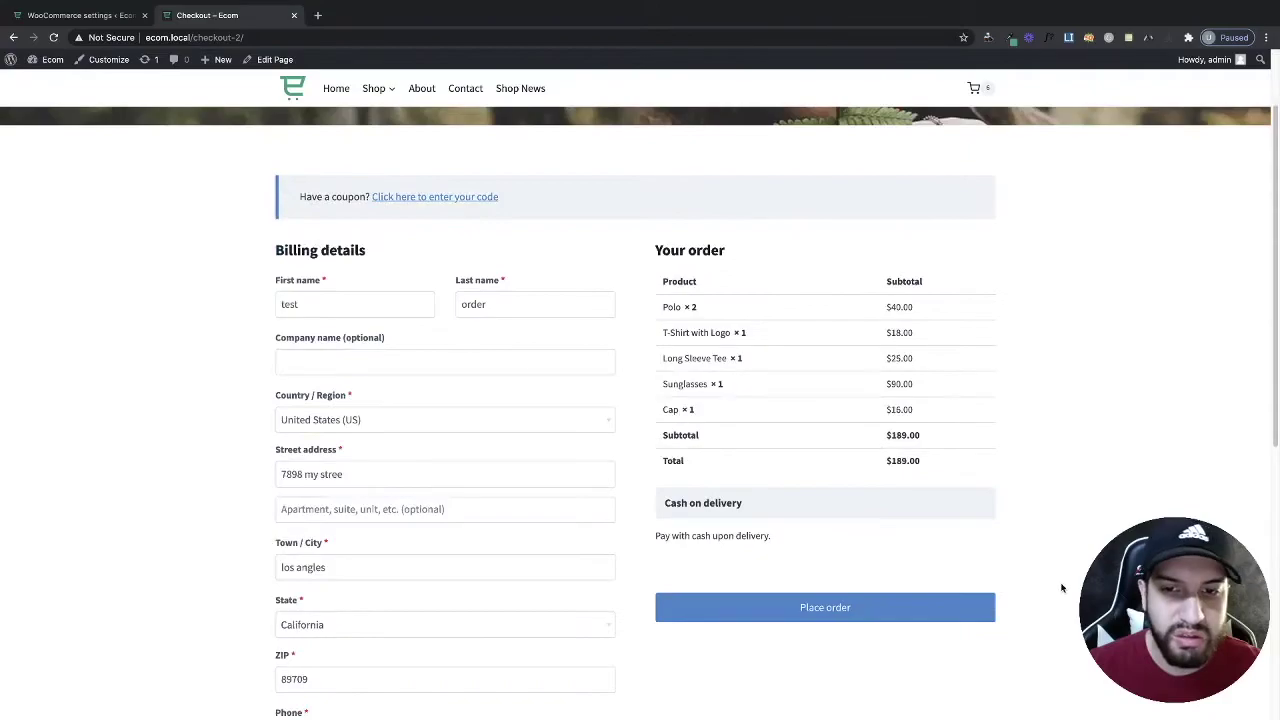
{"action": "scroll", "coordinate": [834, 423], "scroll_direction": "down", "scroll_amount": 2}
{"action": "left_click", "coordinate": [783, 316]}
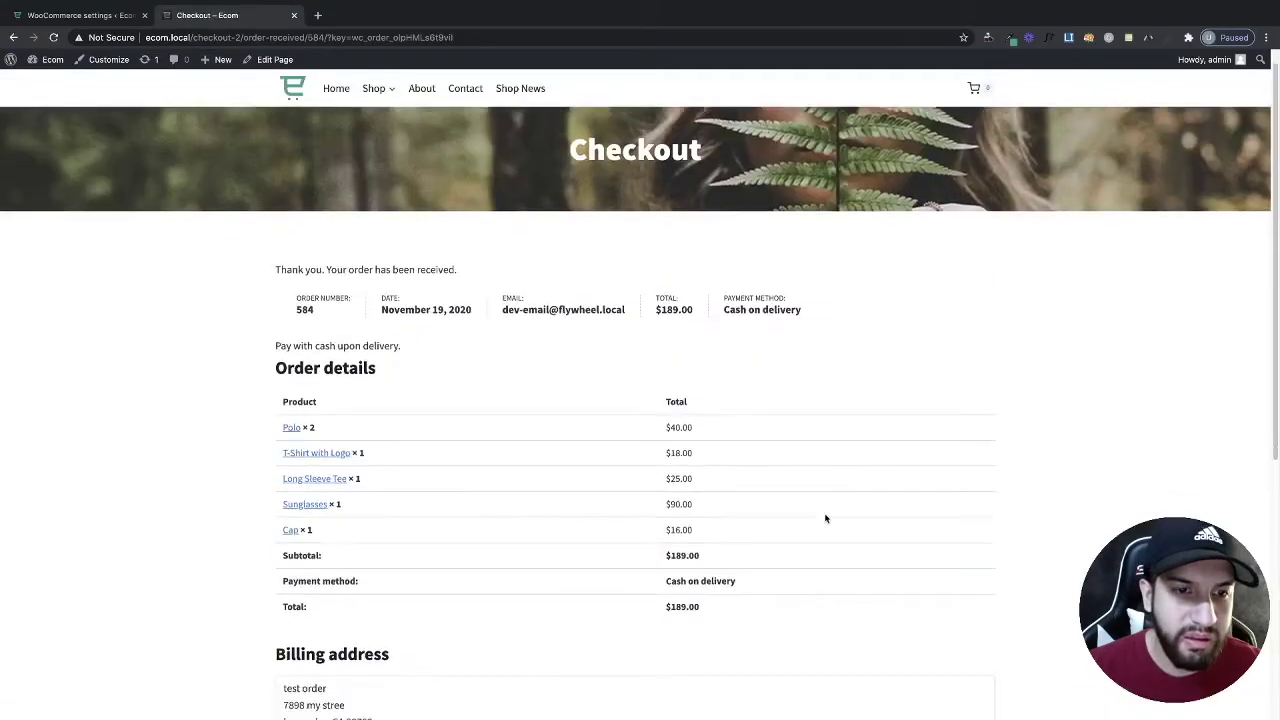
Return to the store homepage and confirm the cart is now empty.
{"action": "scroll", "coordinate": [830, 519], "scroll_direction": "down", "scroll_amount": 2}
{"action": "scroll", "coordinate": [833, 521], "scroll_direction": "down", "scroll_amount": 3}
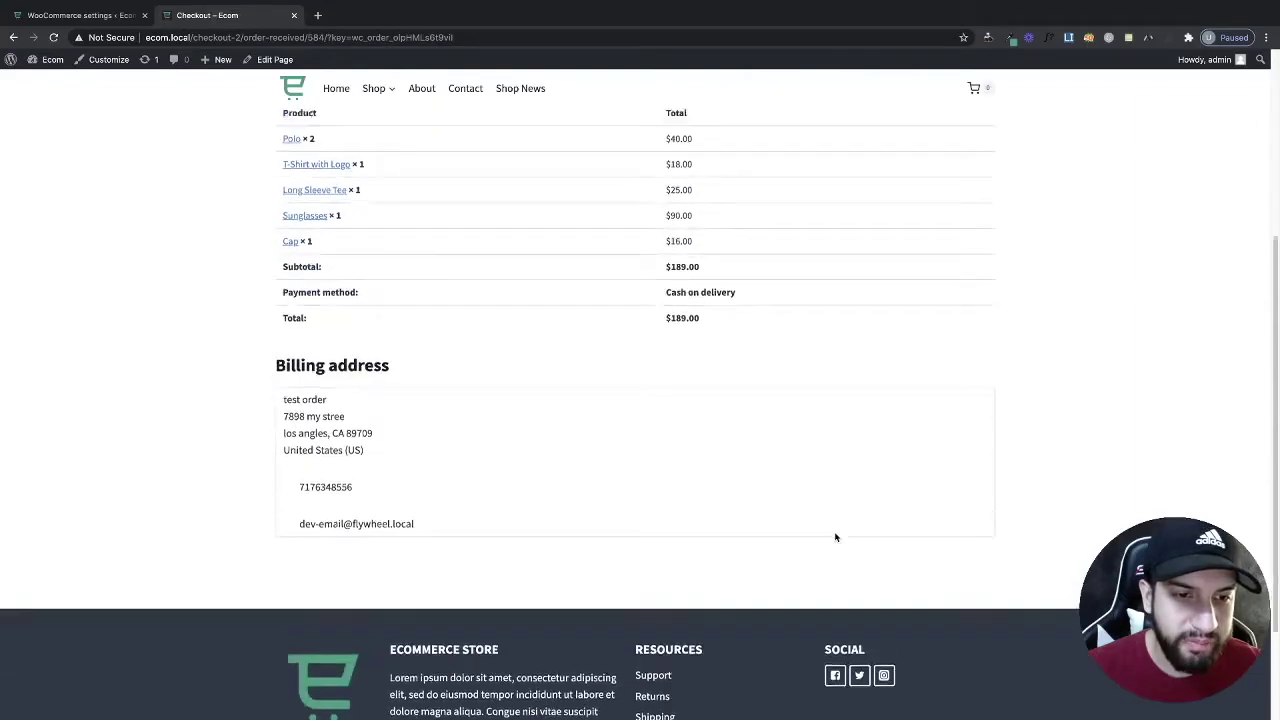
{"action": "scroll", "coordinate": [834, 534], "scroll_direction": "up", "scroll_amount": 5}
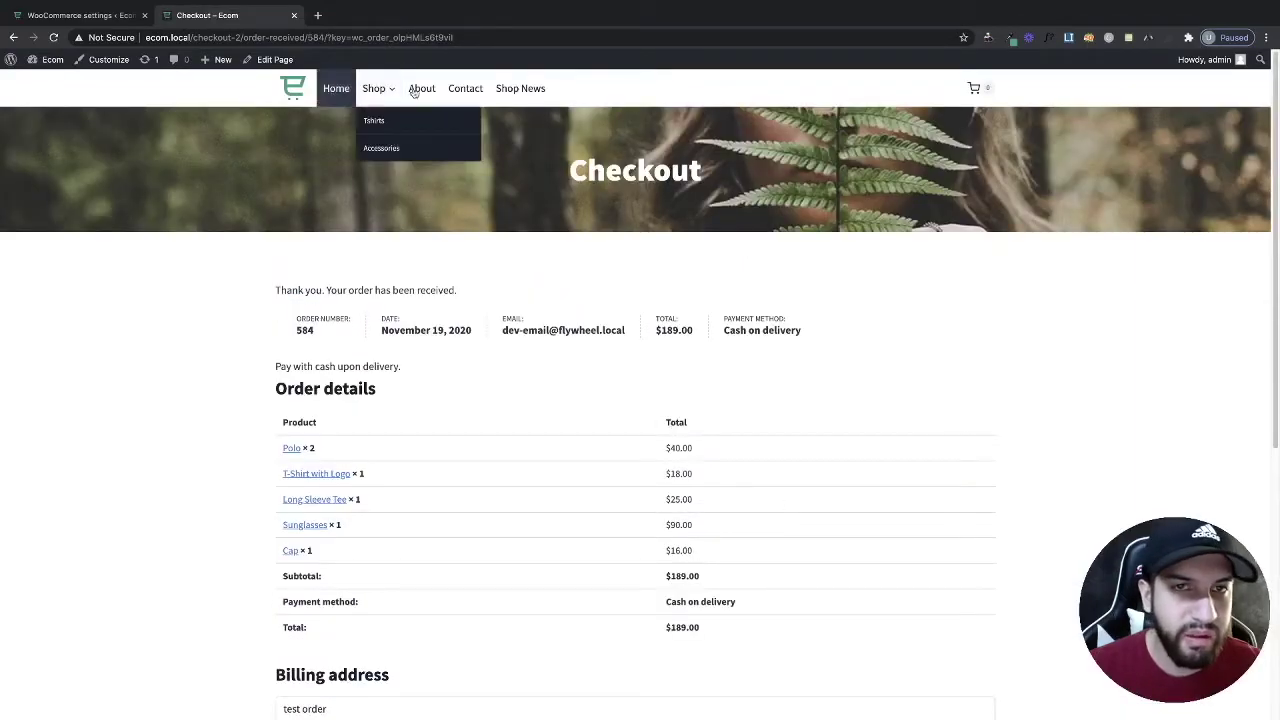
{"action": "mouse_move", "coordinate": [367, 105]}
{"action": "left_click", "coordinate": [336, 88]}
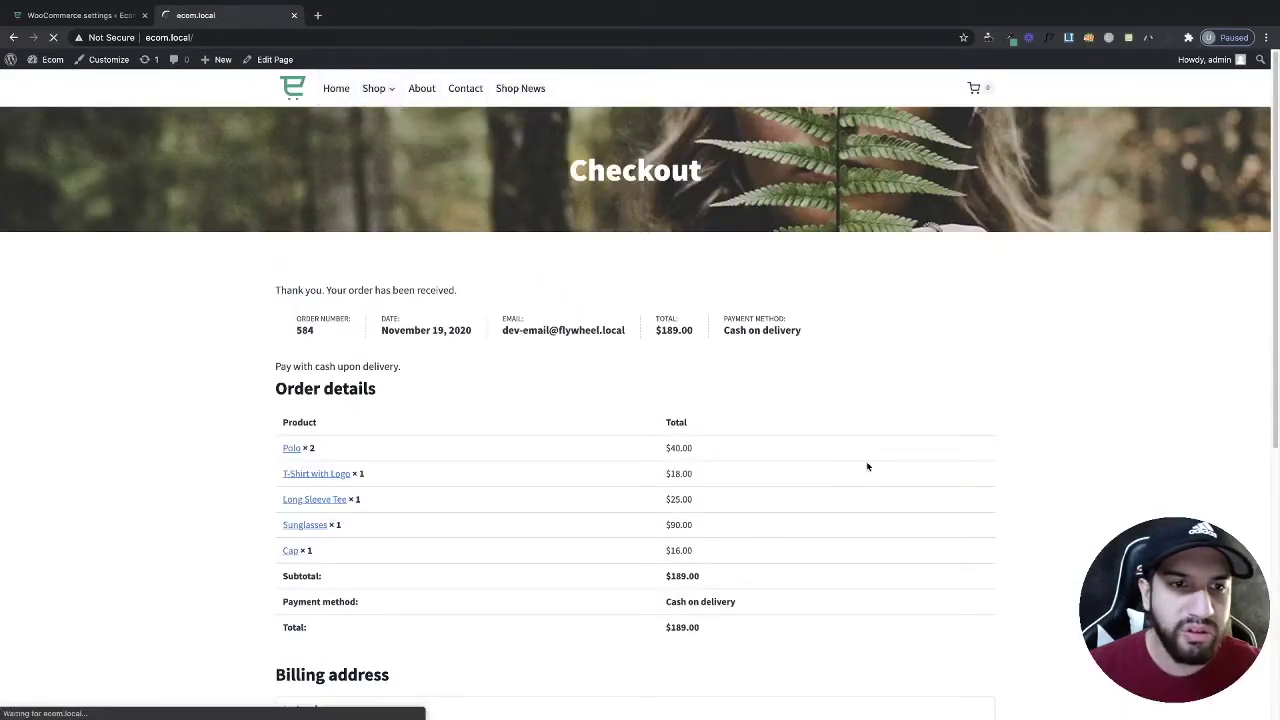
{"action": "scroll", "coordinate": [1065, 490], "scroll_direction": "down", "scroll_amount": 2}
{"action": "scroll", "coordinate": [1065, 490], "scroll_direction": "up", "scroll_amount": 2}
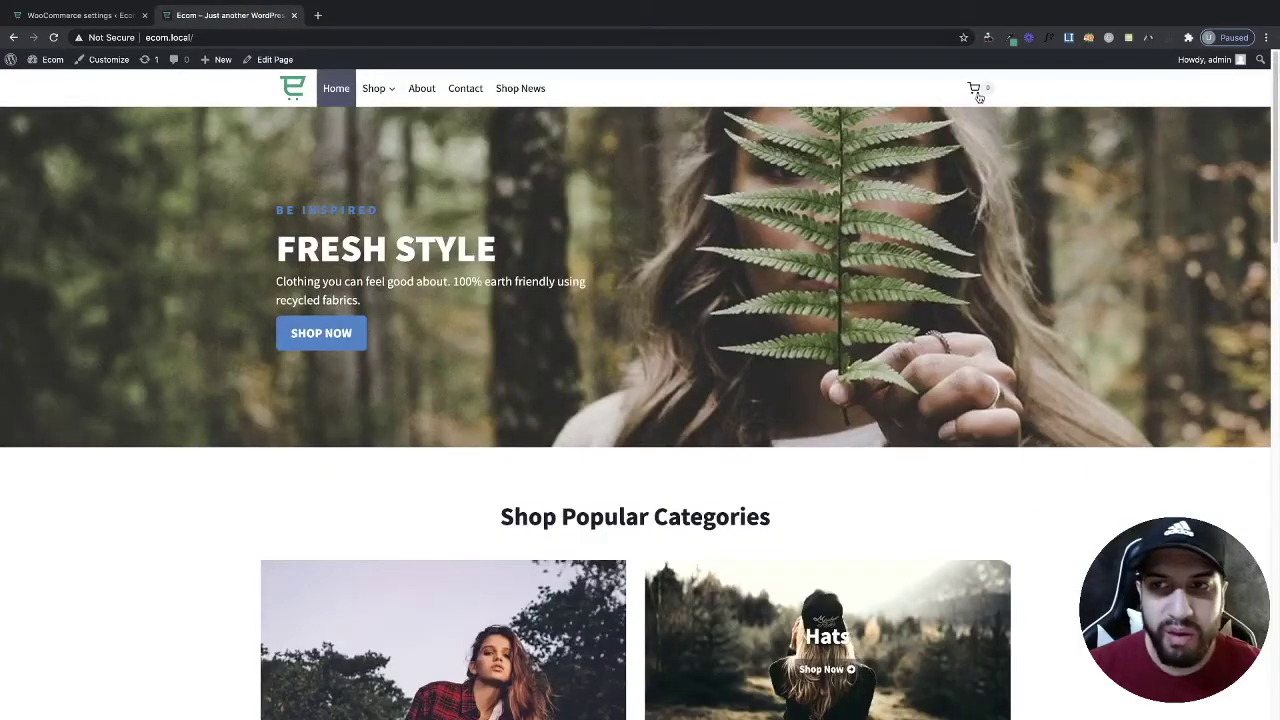
{"action": "left_click", "coordinate": [979, 96]}
{"action": "left_click", "coordinate": [979, 96]}
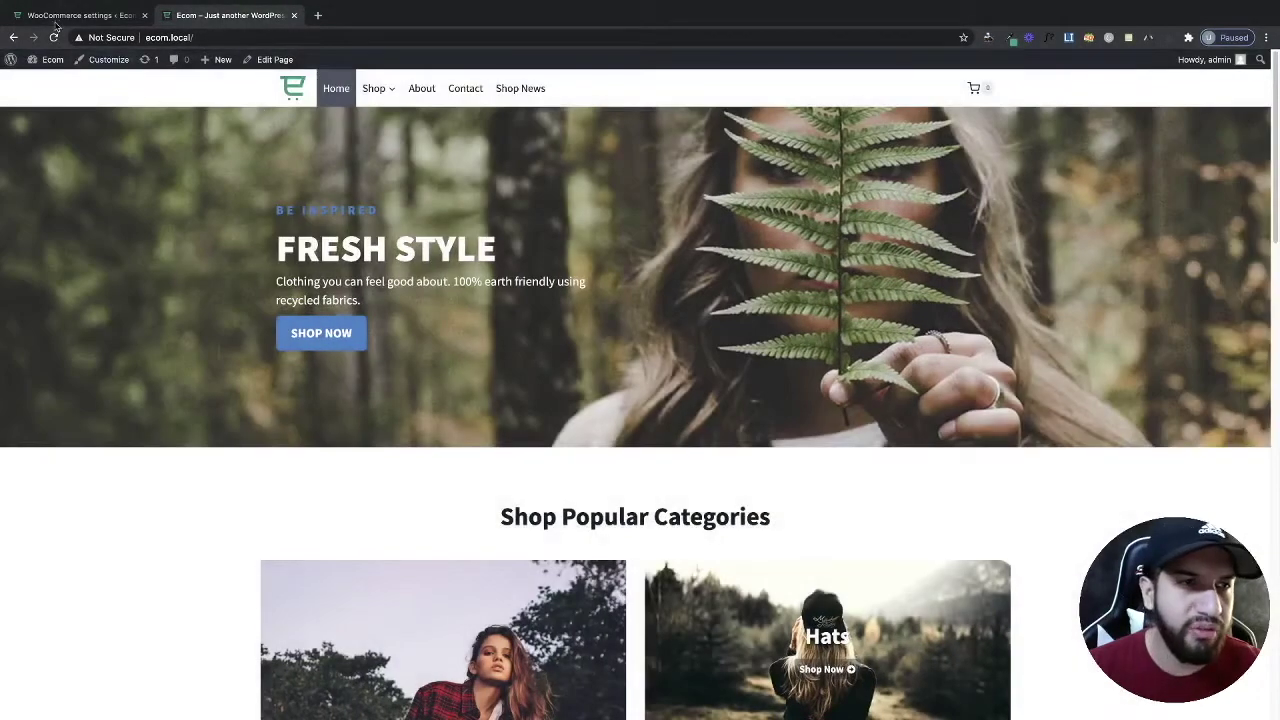
In Order Min/Max Amount > General, tick Block checkout page Enable and save changes.
{"action": "left_click", "coordinate": [76, 15]}
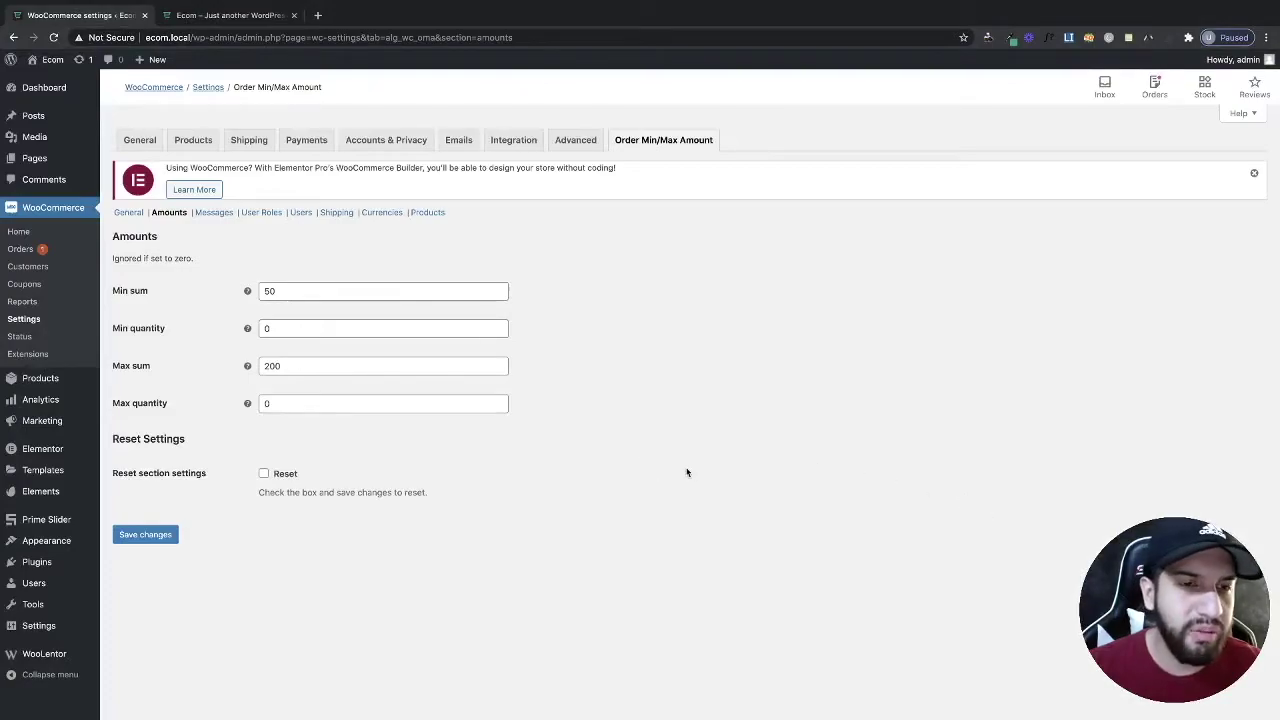
{"action": "left_click", "coordinate": [206, 15]}
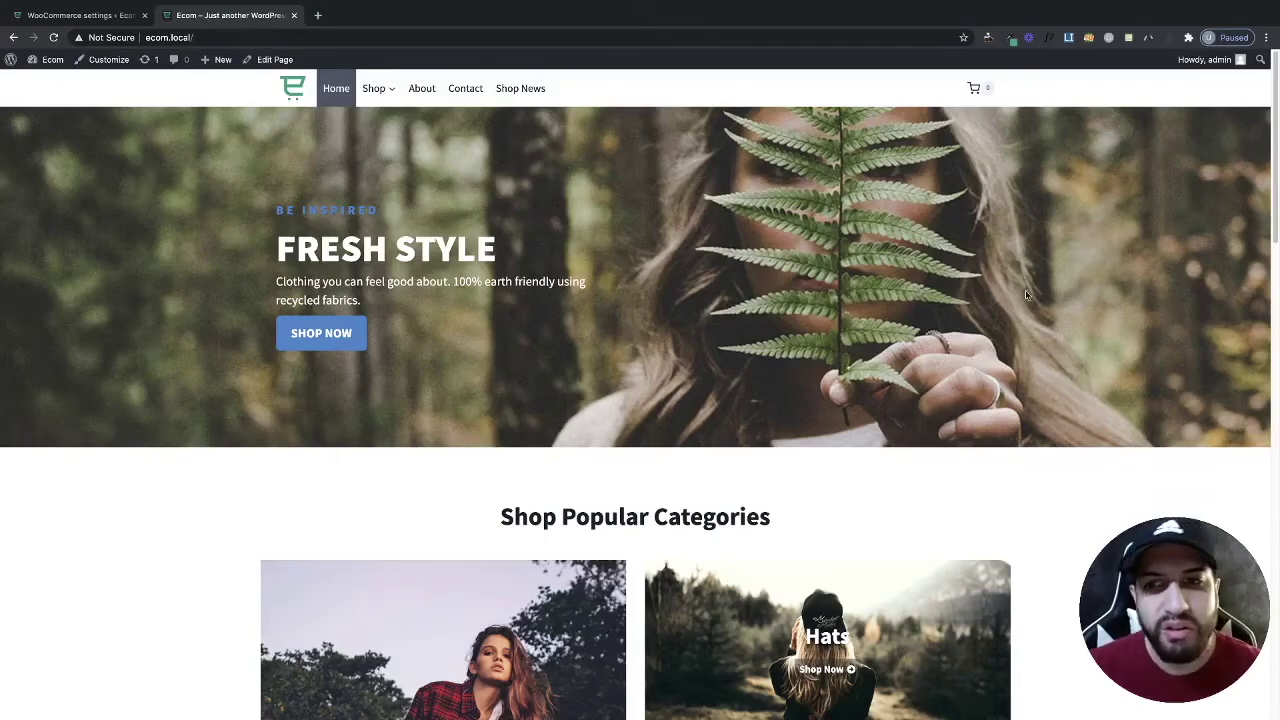
{"action": "scroll", "coordinate": [931, 412], "scroll_direction": "down", "scroll_amount": 1}
{"action": "scroll", "coordinate": [929, 408], "scroll_direction": "up", "scroll_amount": 1}
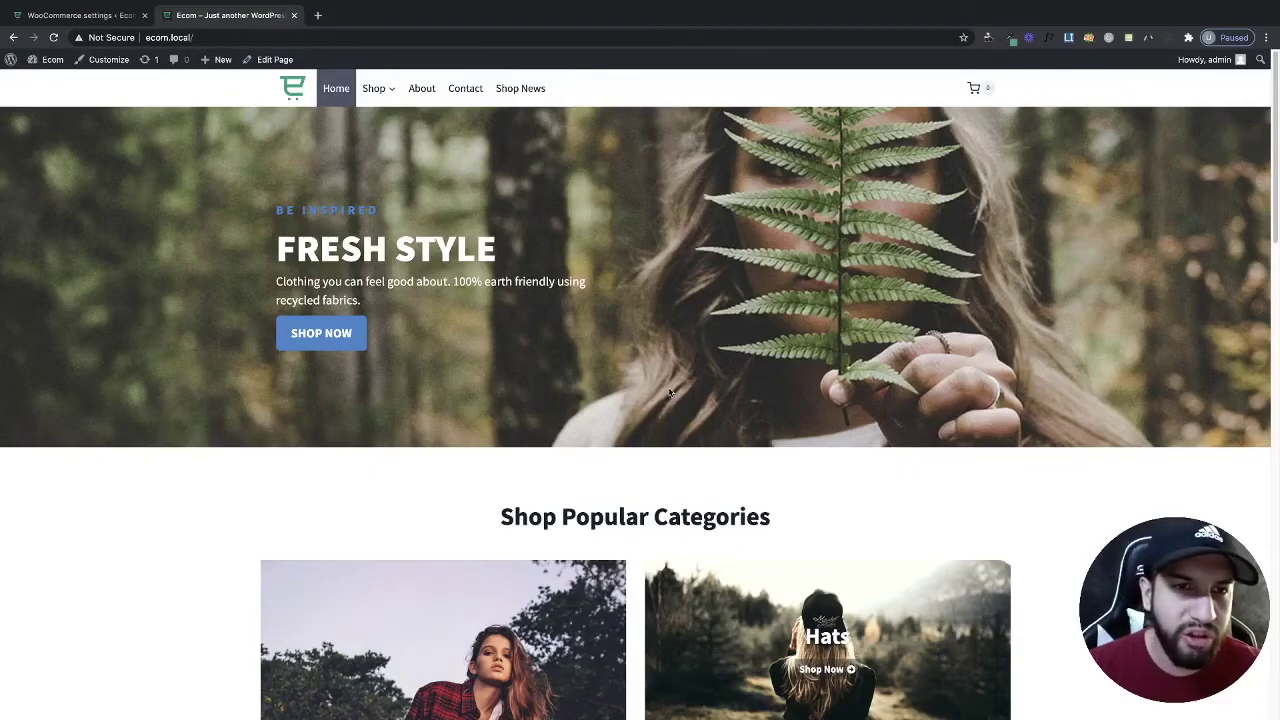
{"action": "left_click", "coordinate": [77, 15]}
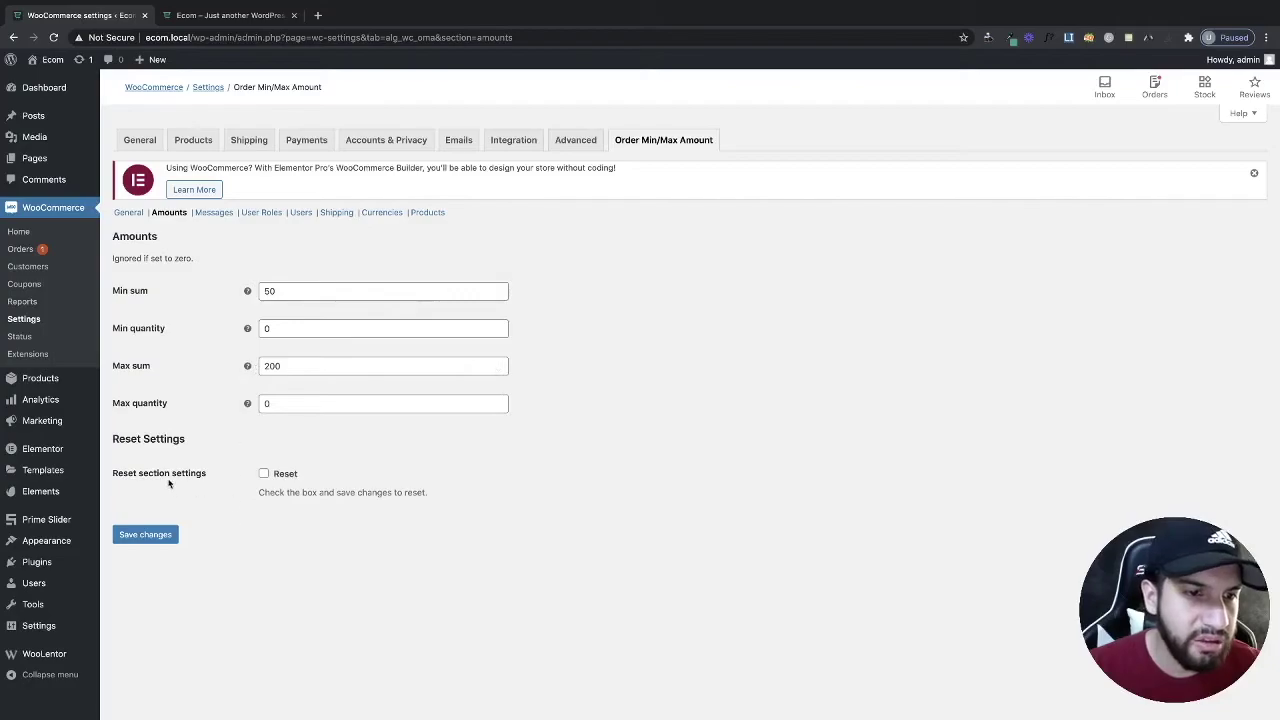
{"action": "left_click", "coordinate": [137, 214]}
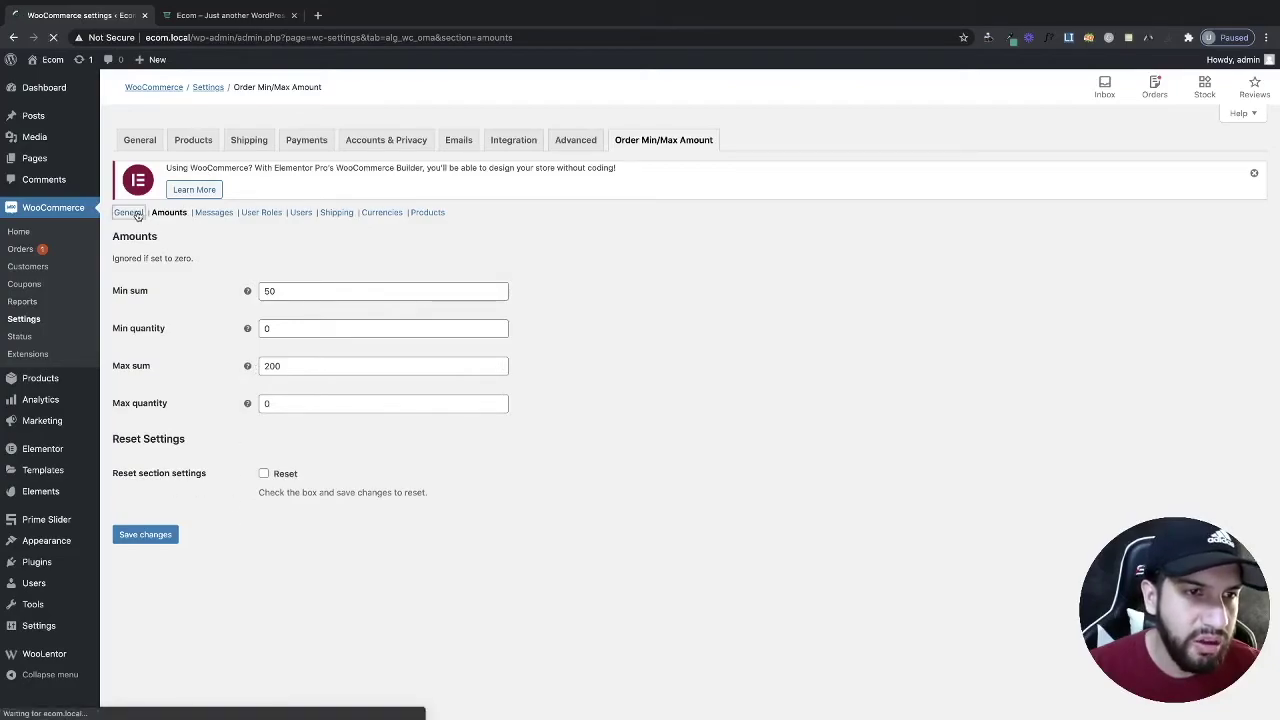
{"action": "scroll", "coordinate": [436, 377], "scroll_direction": "down", "scroll_amount": 3}
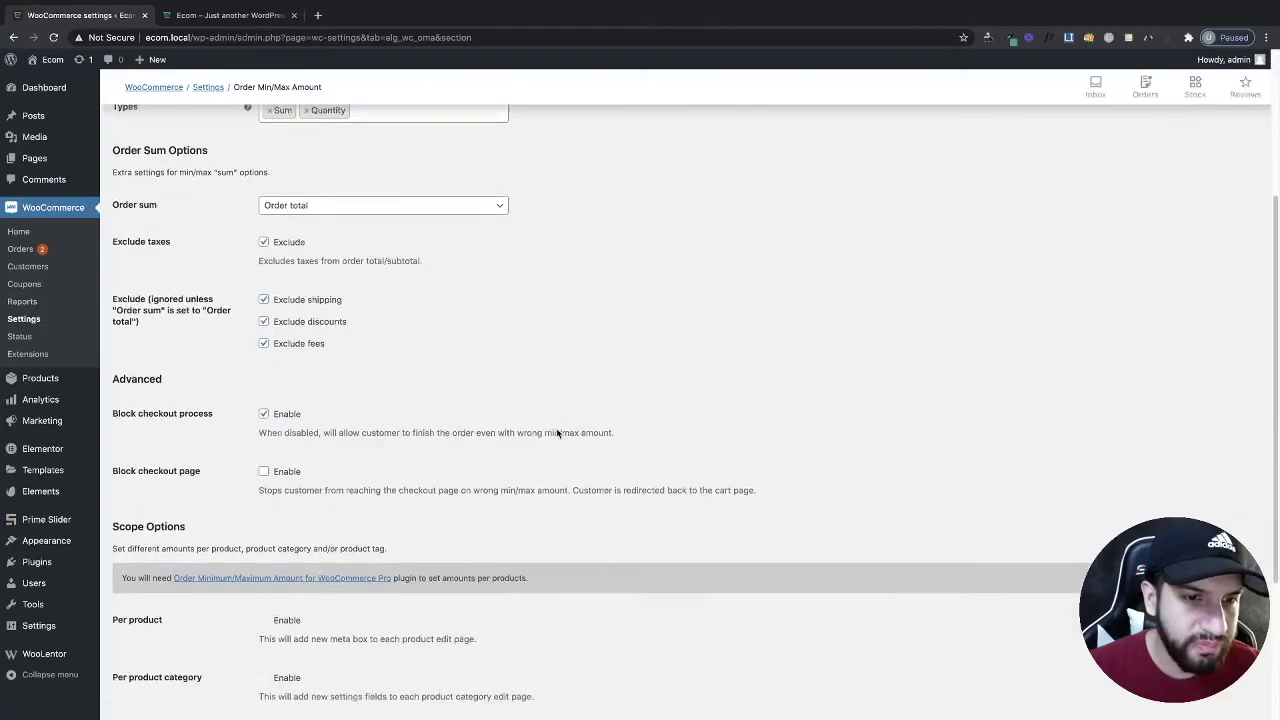
{"action": "scroll", "coordinate": [436, 377], "scroll_direction": "down", "scroll_amount": 2}
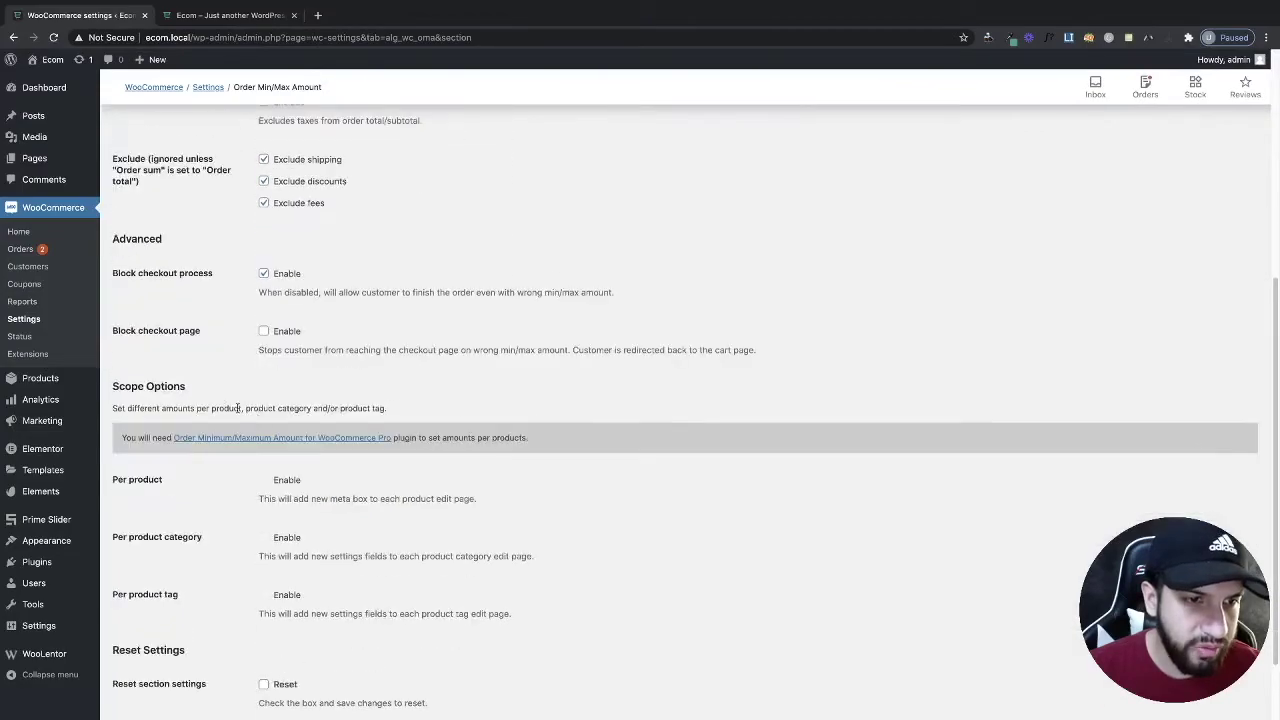
{"action": "left_click", "coordinate": [264, 332]}
{"action": "scroll", "coordinate": [300, 402], "scroll_direction": "down", "scroll_amount": 2}
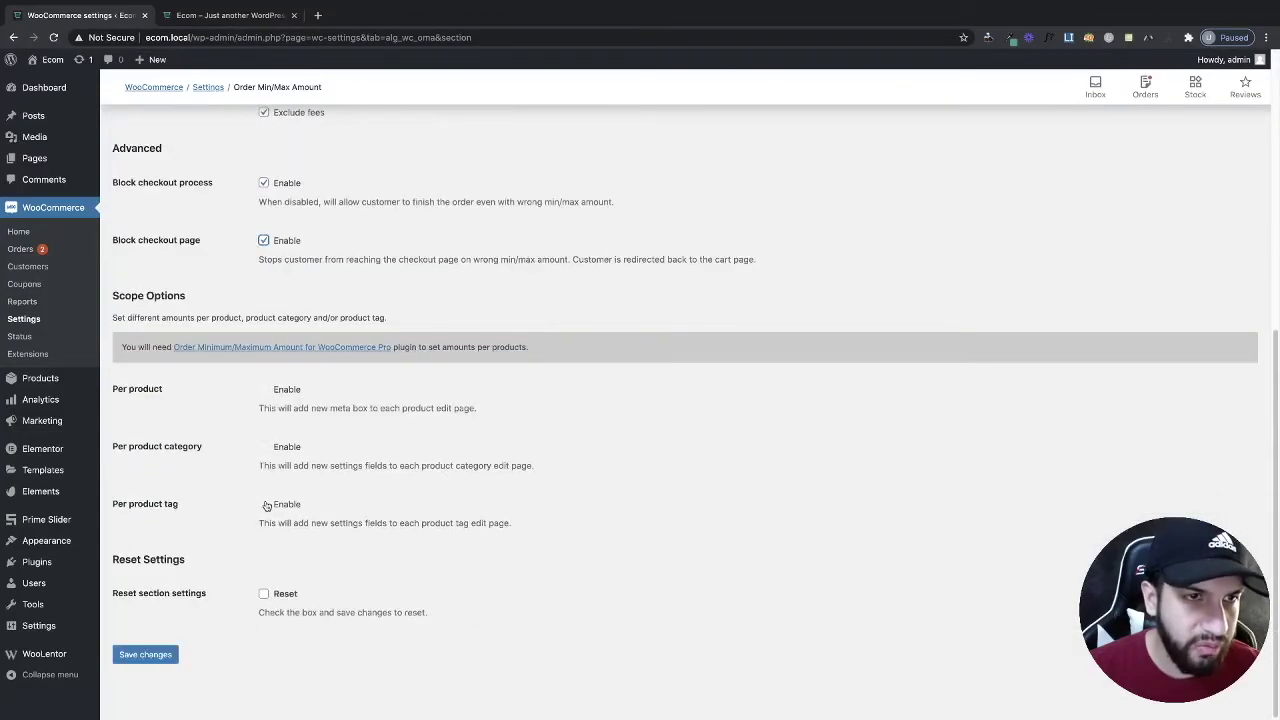
{"action": "left_click", "coordinate": [158, 660]}
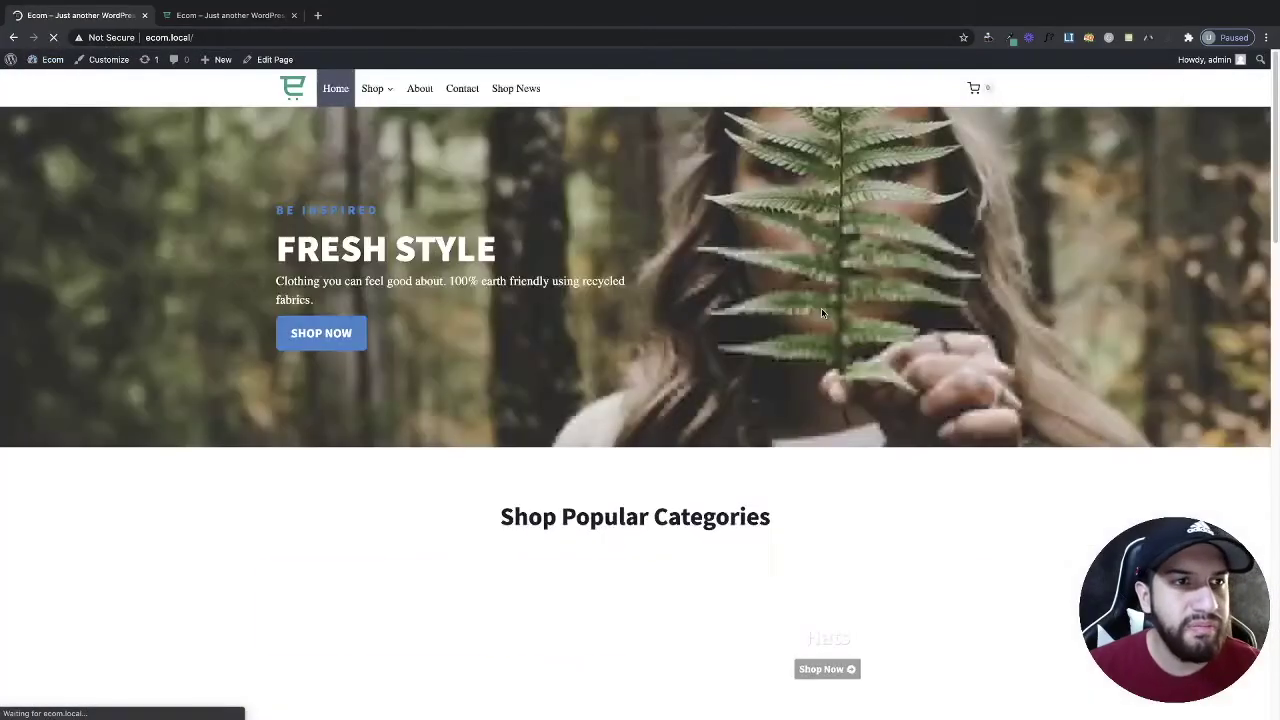
Add the $18 T-Shirt with Logo from the Tshirts category to the cart.
{"action": "mouse_move", "coordinate": [383, 92]}
{"action": "left_click", "coordinate": [372, 121]}
{"action": "scroll", "coordinate": [481, 452], "scroll_direction": "down", "scroll_amount": 2}
{"action": "left_click", "coordinate": [470, 455]}
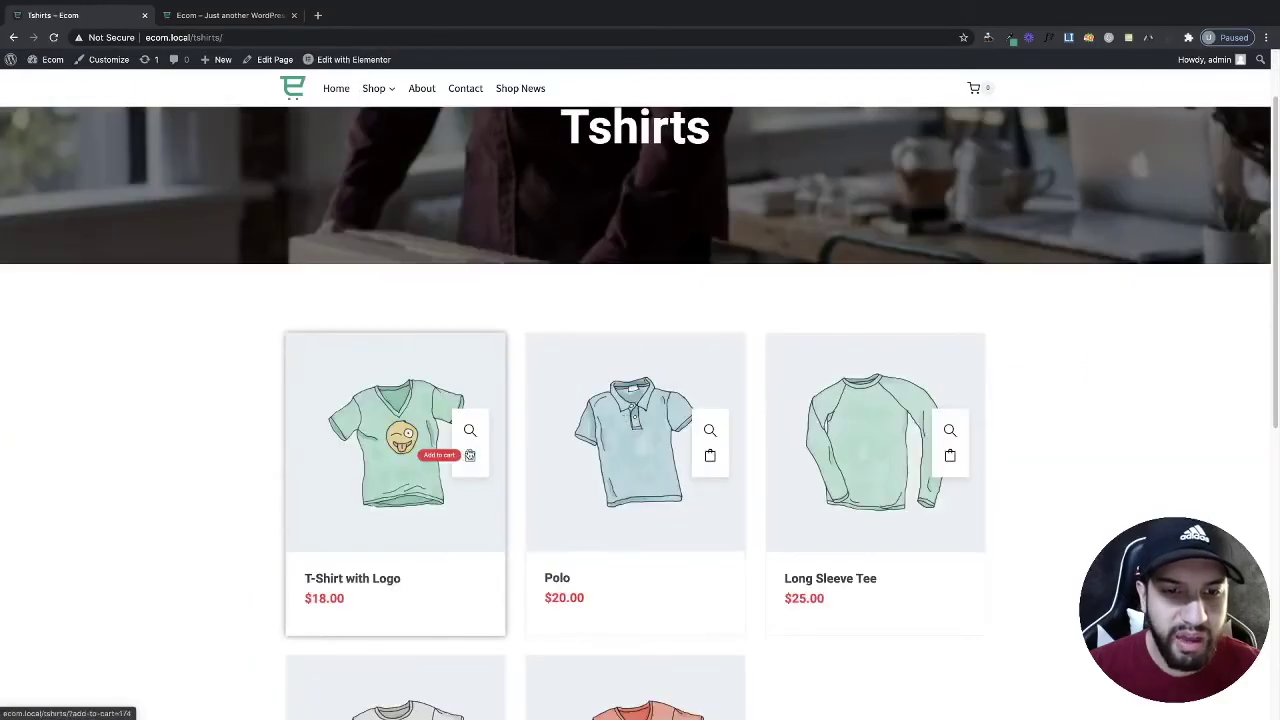
{"action": "scroll", "coordinate": [782, 493], "scroll_direction": "up", "scroll_amount": 2}
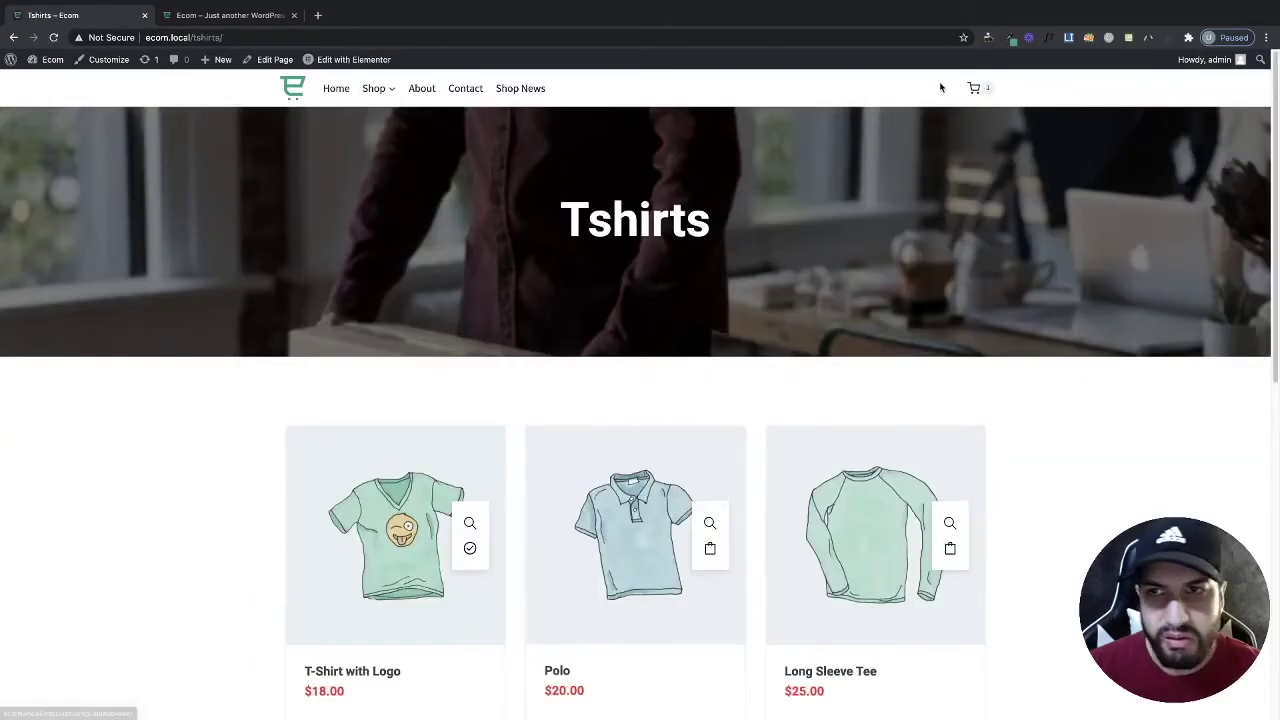
Attempt checkout with the $18 cart and highlight the $50.00 minimum-order notice.
{"action": "left_click", "coordinate": [979, 90]}
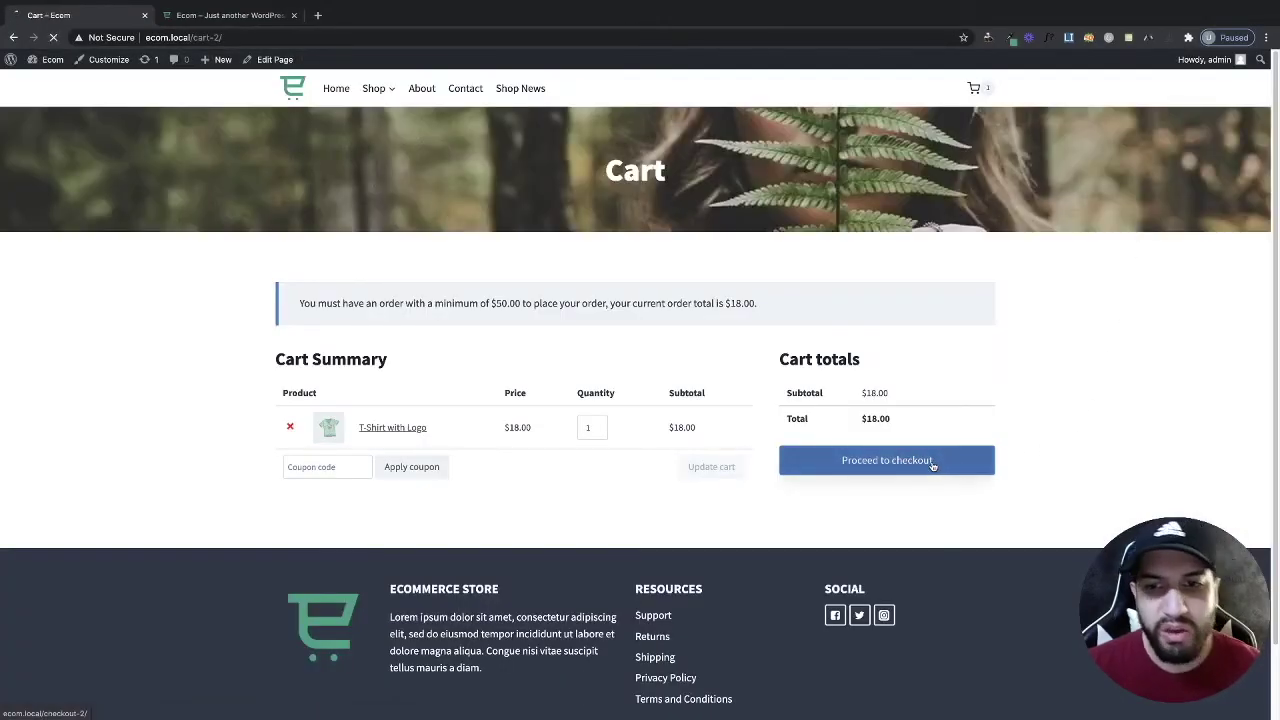
{"action": "left_click", "coordinate": [886, 462]}
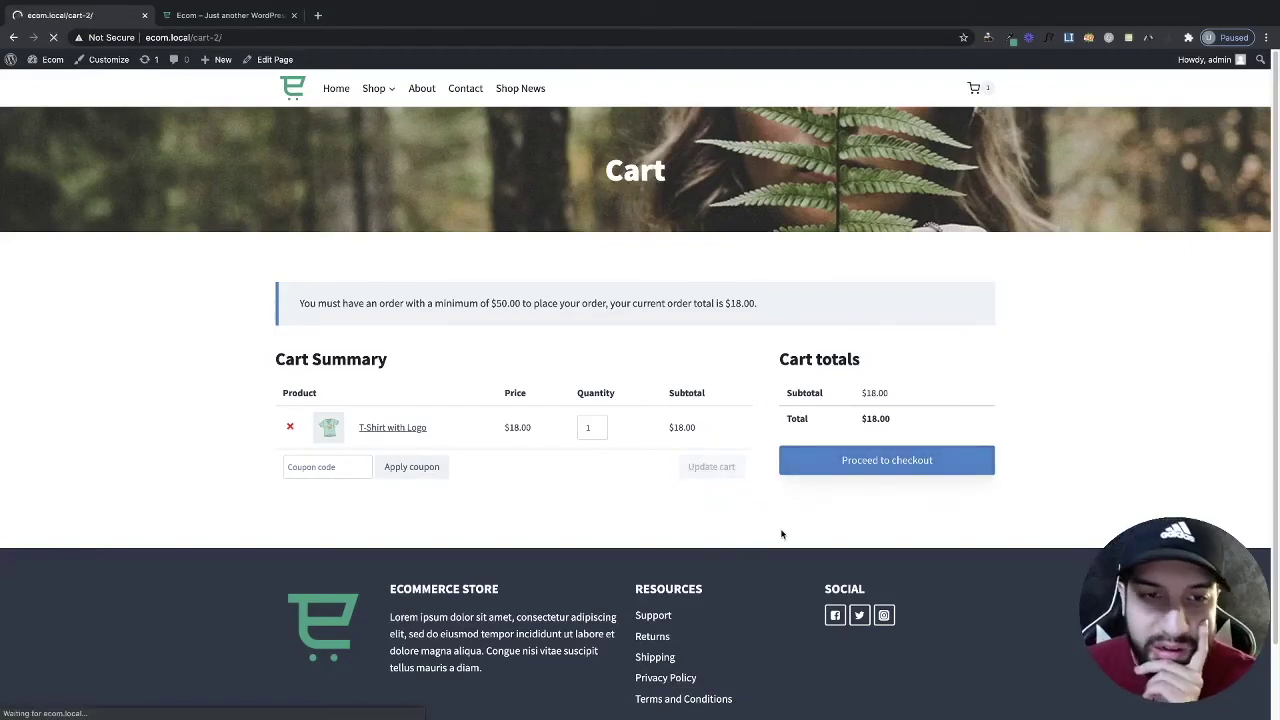
{"action": "left_click_drag", "start_coordinate": [292, 306], "coordinate": [771, 314]}
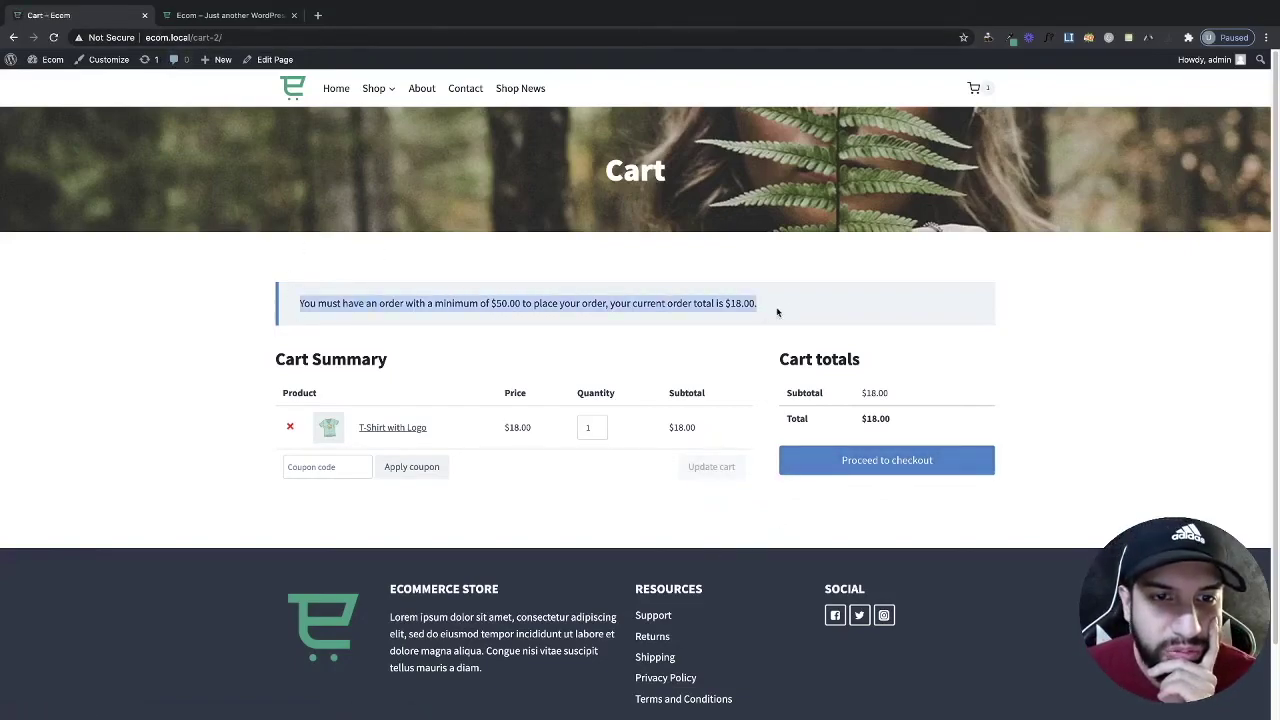